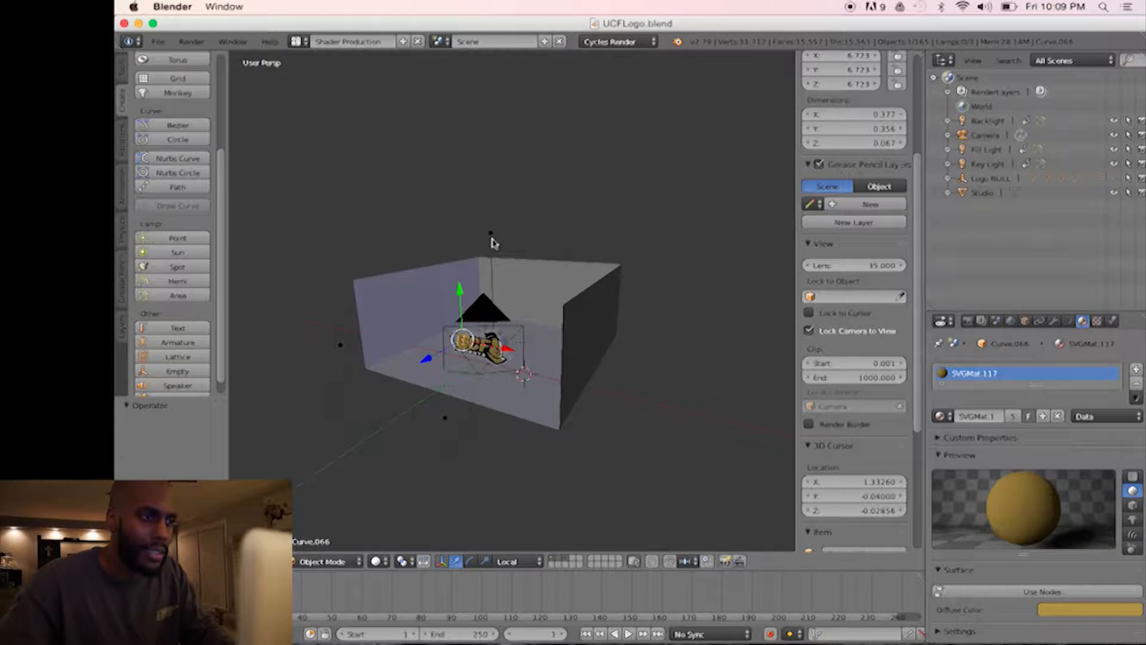
# - Inspect the area lights and the studio backdrop surrounding the UCF Knights logo
pyautogui.moveTo(524, 267)
pyautogui.mouseDown(button='middle')
pyautogui.moveTo(501, 276)
pyautogui.moveTo(504, 266)
pyautogui.mouseUp(button='middle')
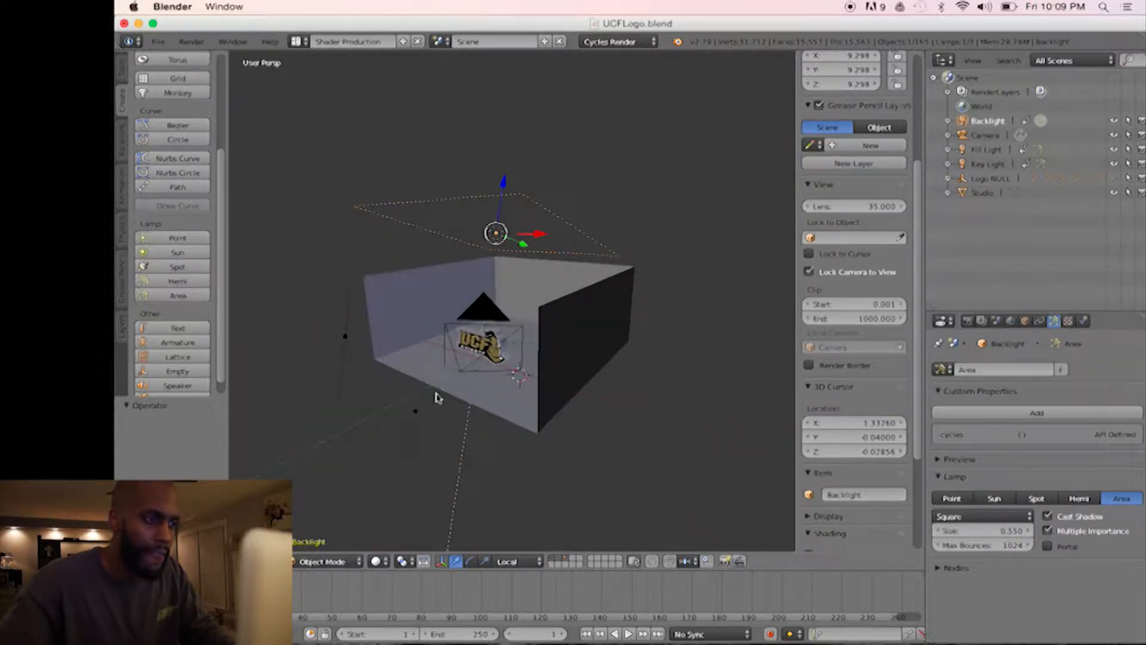
pyautogui.moveTo(418, 411); pyautogui.dragTo(350, 445, button='middle')
pyautogui.rightClick(456, 406)
pyautogui.rightClick(361, 396)
pyautogui.scroll(5, 474, 330)
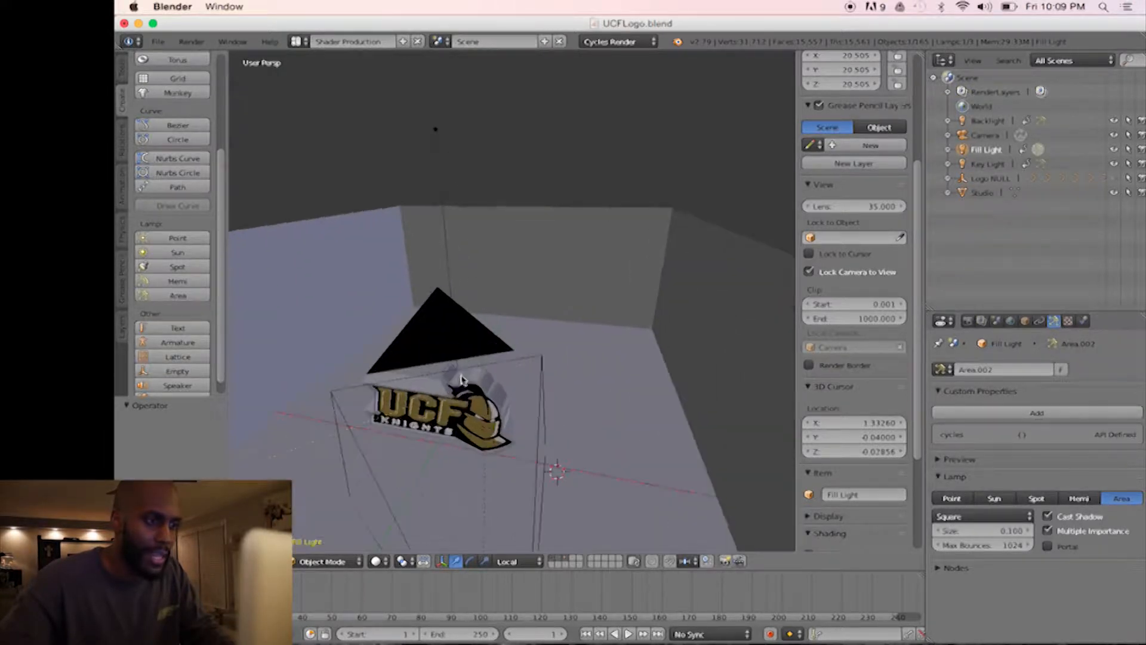
pyautogui.scroll(-4, 474, 331)
pyautogui.moveTo(474, 331); pyautogui.dragTo(534, 343, button='middle')
pyautogui.rightClick(581, 312)
pyautogui.moveTo(581, 312)
pyautogui.mouseDown(button='middle')
pyautogui.moveTo(606, 315)
pyautogui.moveTo(537, 332)
pyautogui.moveTo(566, 327)
pyautogui.mouseUp(button='middle')
pyautogui.scroll(7, 566, 328)
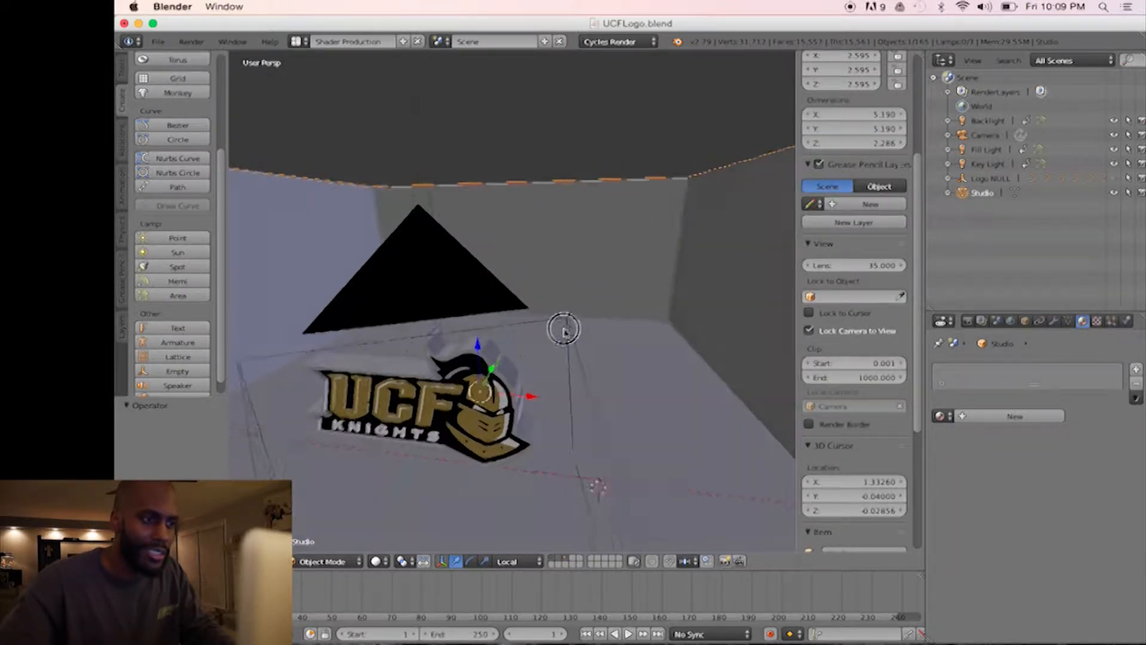
pyautogui.scroll(-5, 556, 318)
pyautogui.moveTo(557, 319); pyautogui.dragTo(508, 397, button='middle')
pyautogui.moveTo(489, 270); pyautogui.dragTo(500, 301, button='middle')
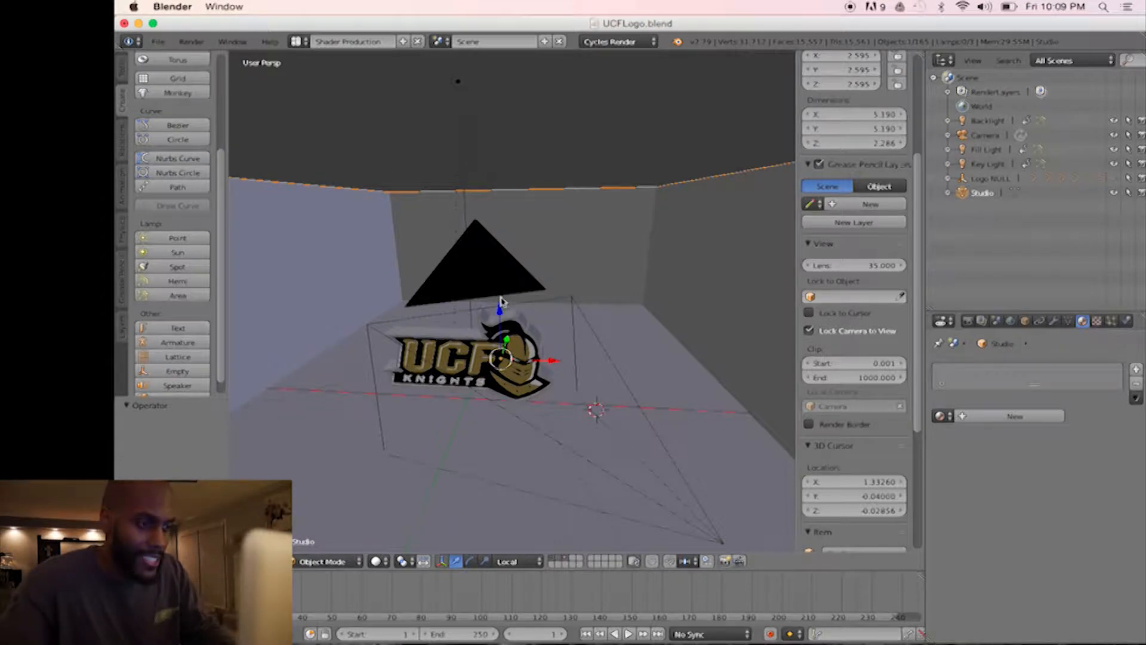
# - Examine the gold pieces of the logo one by one: the knight's helmet and the letters F, C and U
pyautogui.scroll(4, 502, 300)
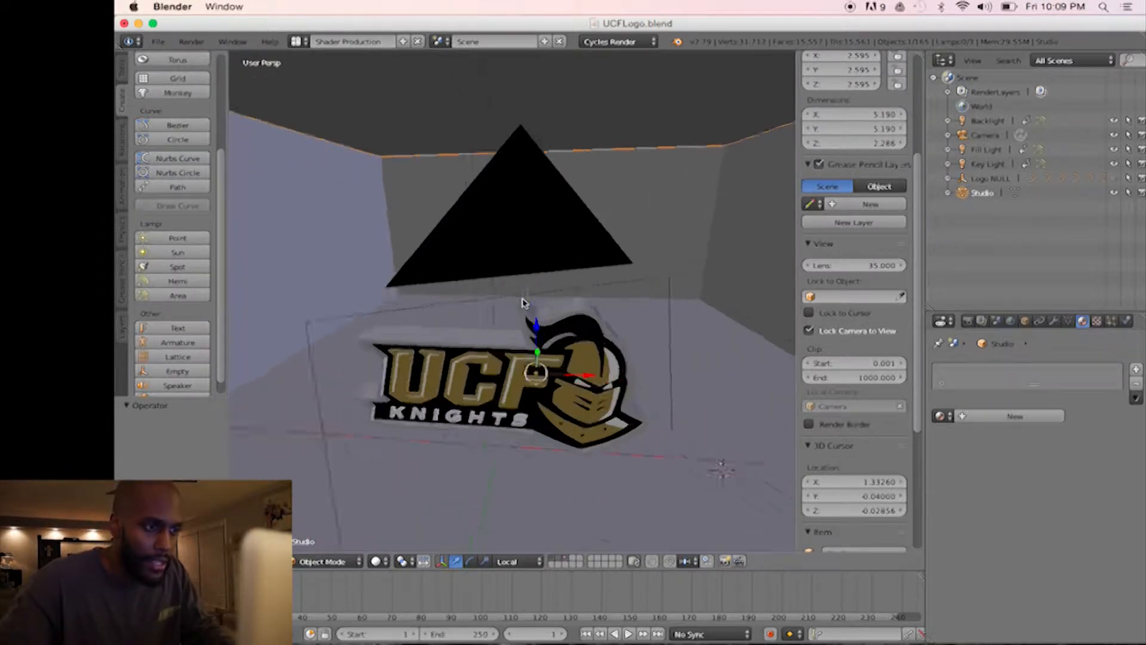
pyautogui.scroll(3, 524, 300)
pyautogui.keyDown('shift'); pyautogui.moveTo(527, 294); pyautogui.dragTo(478, 247, button='middle'); pyautogui.keyUp('shift')
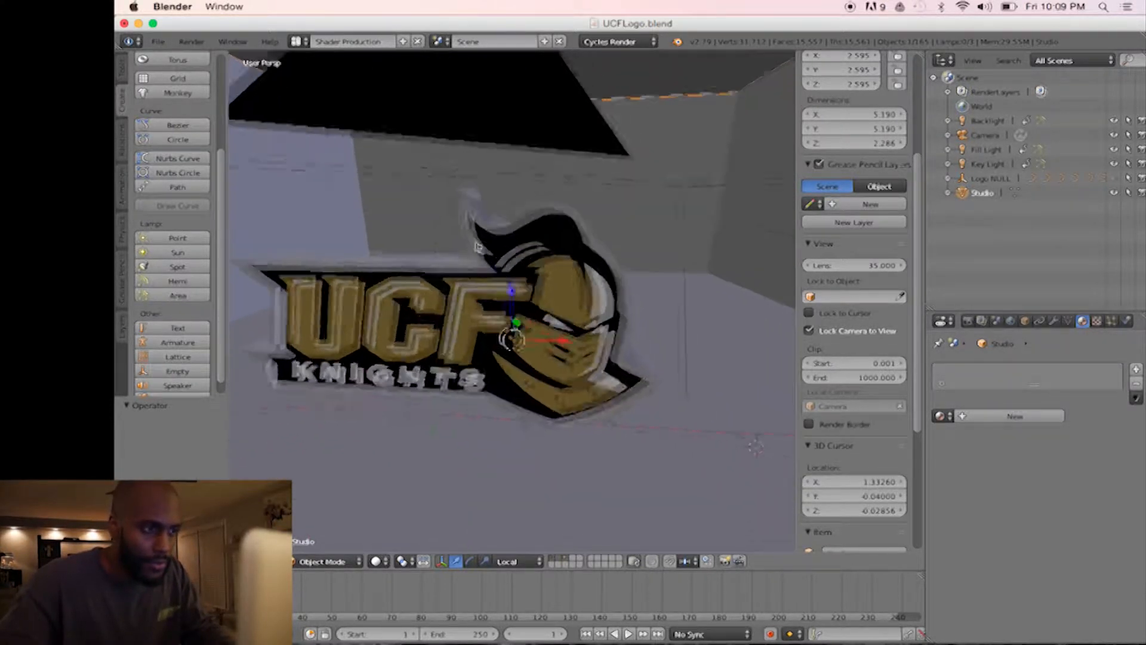
pyautogui.rightClick(554, 286)
pyautogui.moveTo(554, 288); pyautogui.dragTo(511, 282, button='middle')
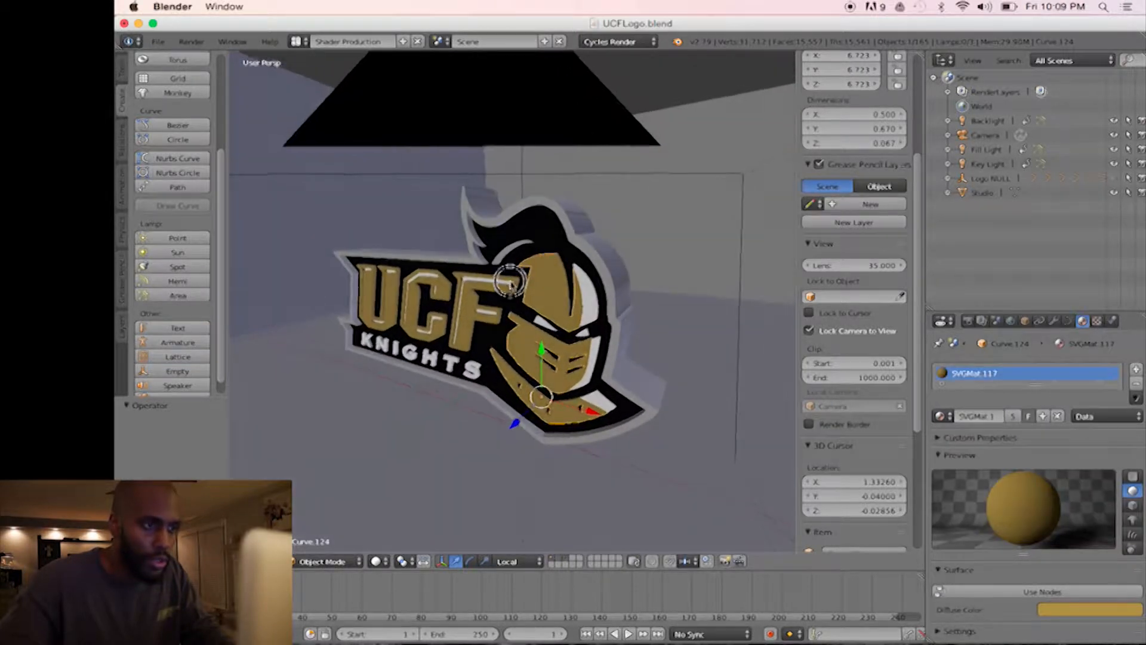
pyautogui.scroll(5, 514, 286)
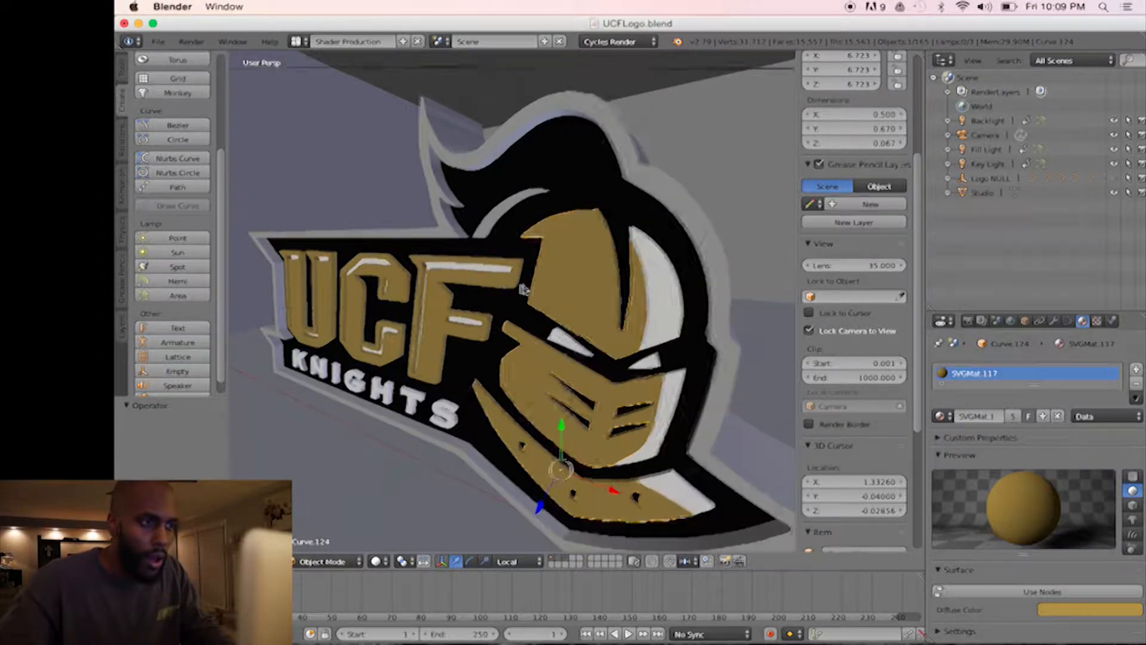
pyautogui.rightClick(436, 298)
pyautogui.rightClick(380, 288)
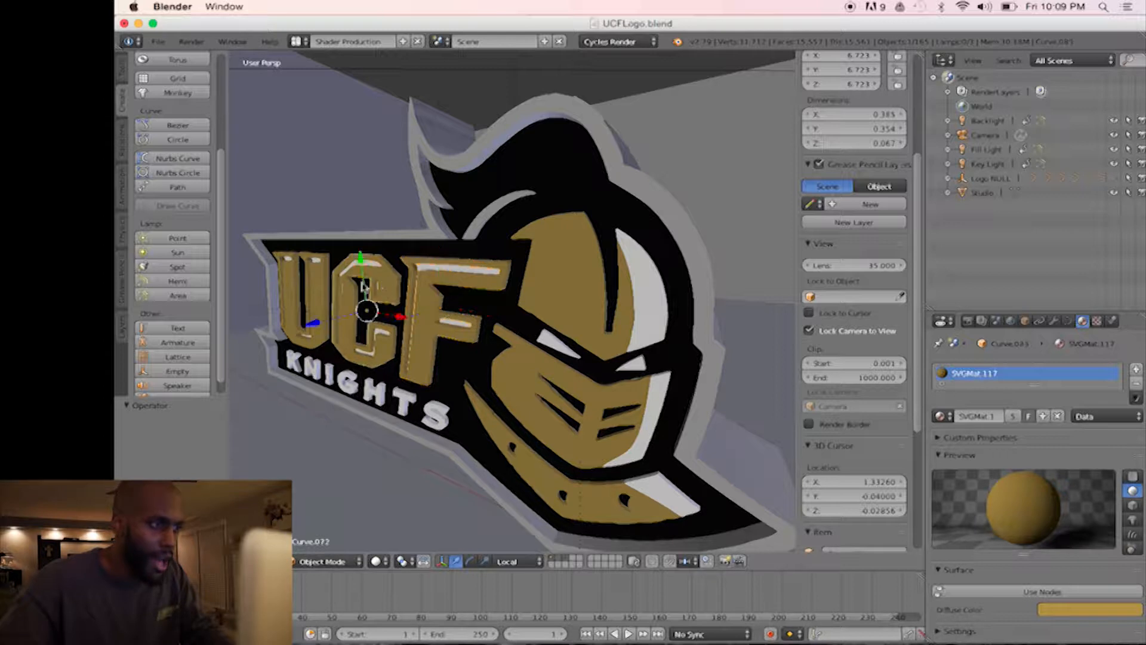
pyautogui.rightClick(313, 275)
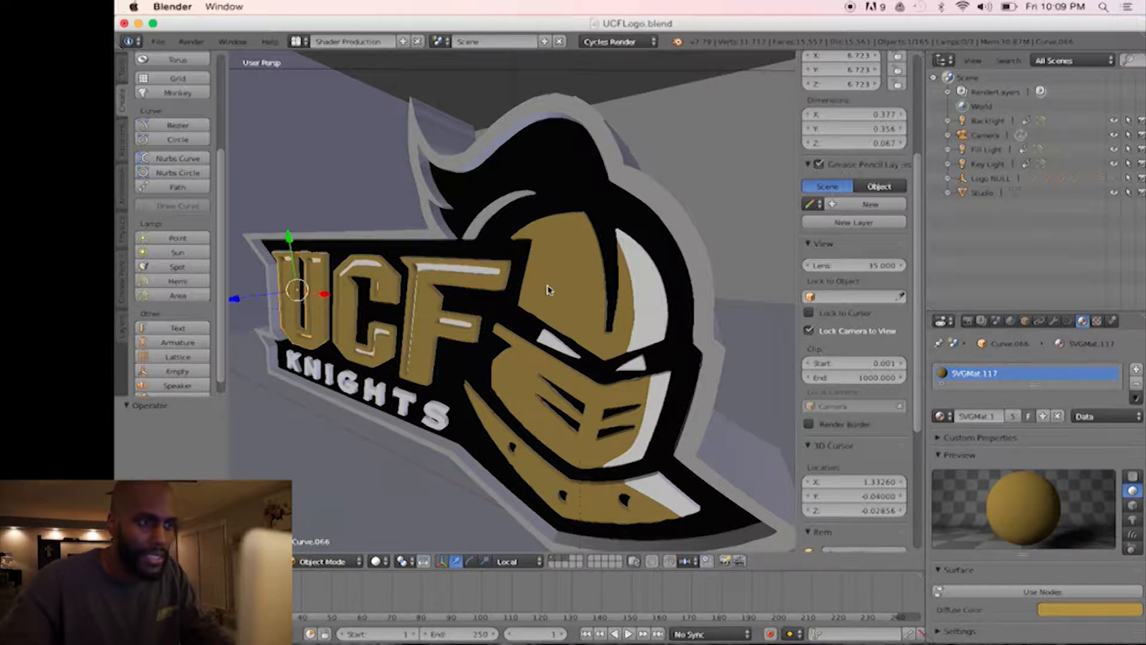
# - Join the gold knight's helmet and the gold letters F, C and U into one object
pyautogui.rightClick(547, 292)
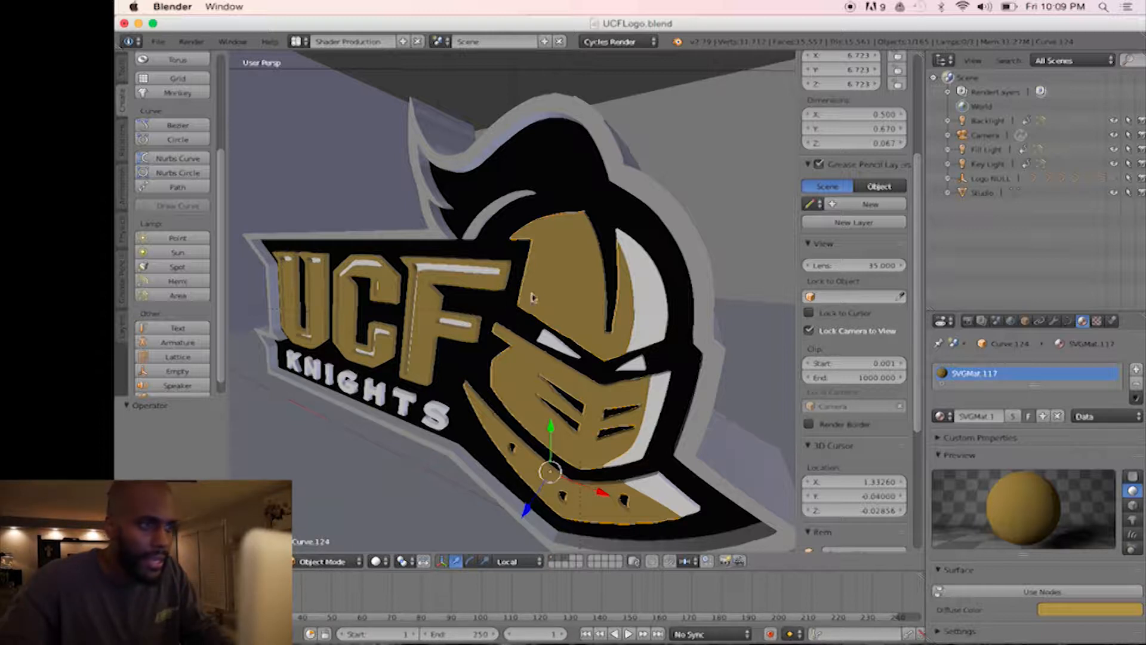
pyautogui.rightClick(448, 299)
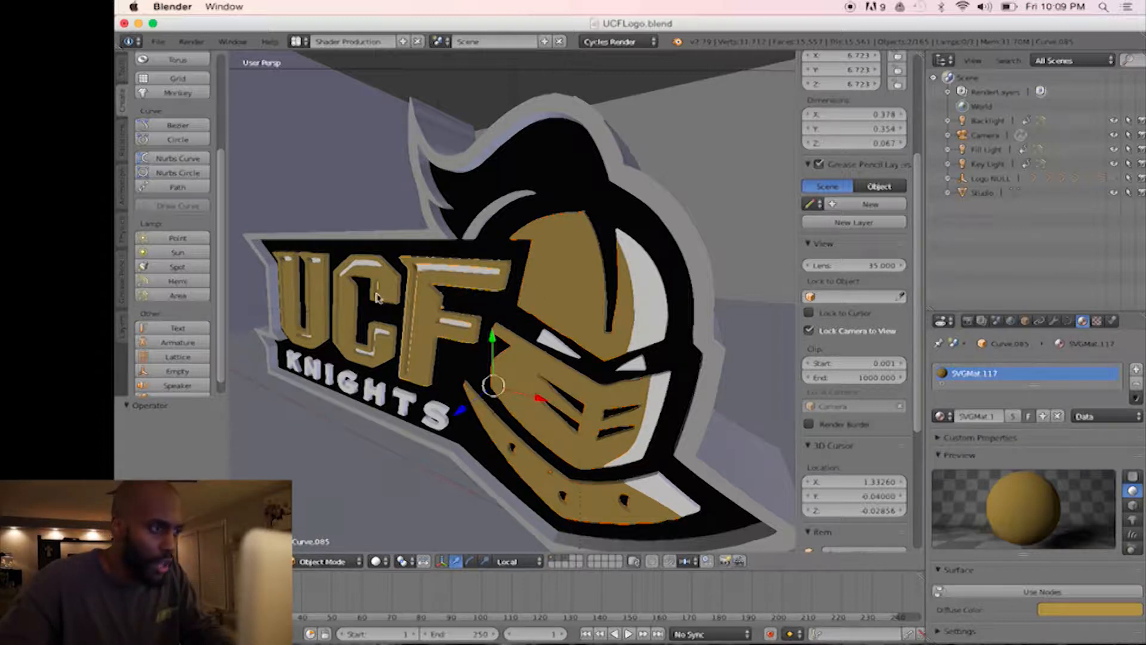
pyautogui.keyDown('shift'); pyautogui.rightClick(342, 296); pyautogui.keyUp('shift')
pyautogui.keyDown('shift'); pyautogui.rightClick(321, 295); pyautogui.keyUp('shift')
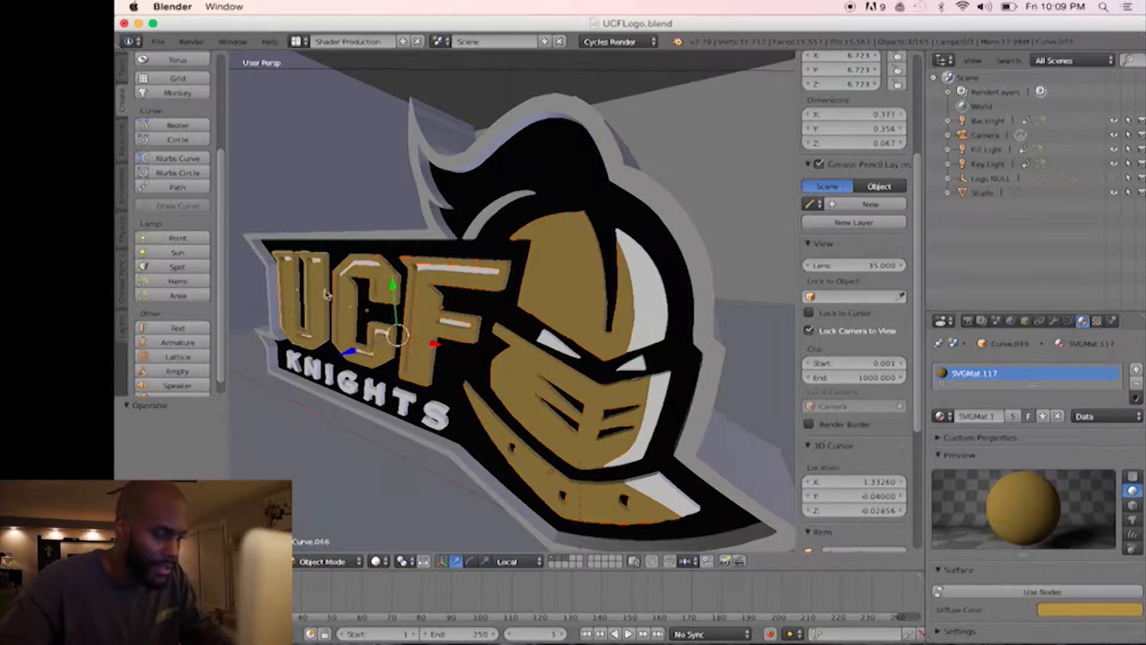
pyautogui.moveTo(354, 304); pyautogui.dragTo(500, 302, button='middle')
pyautogui.hotkey('ctrl', 'j')
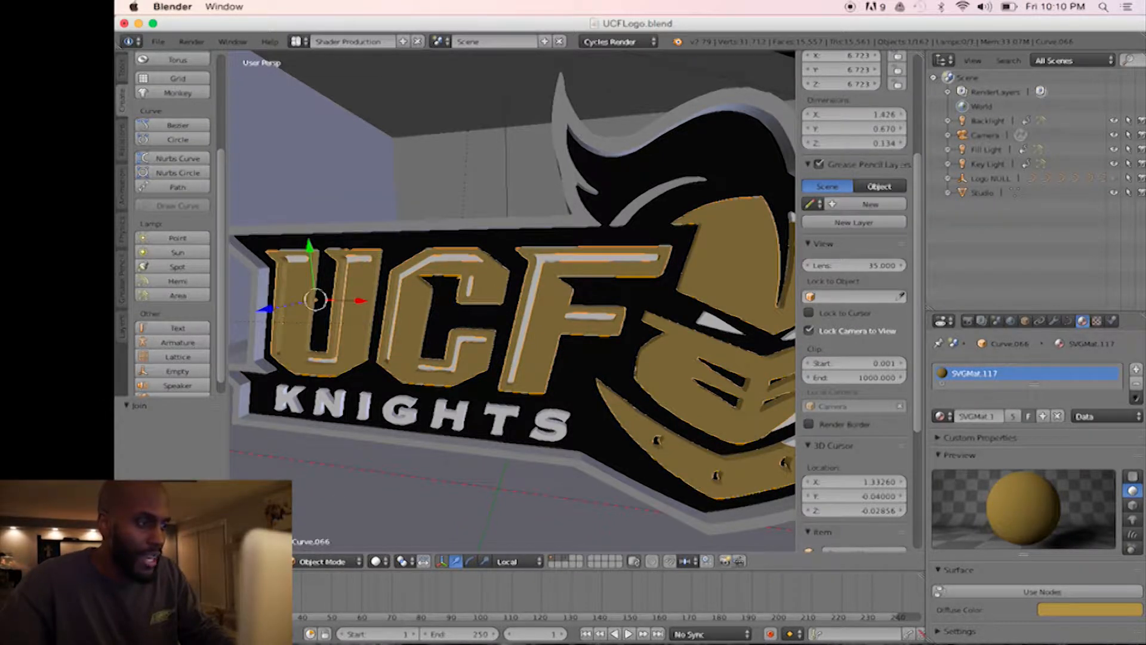
pyautogui.click(263, 561)
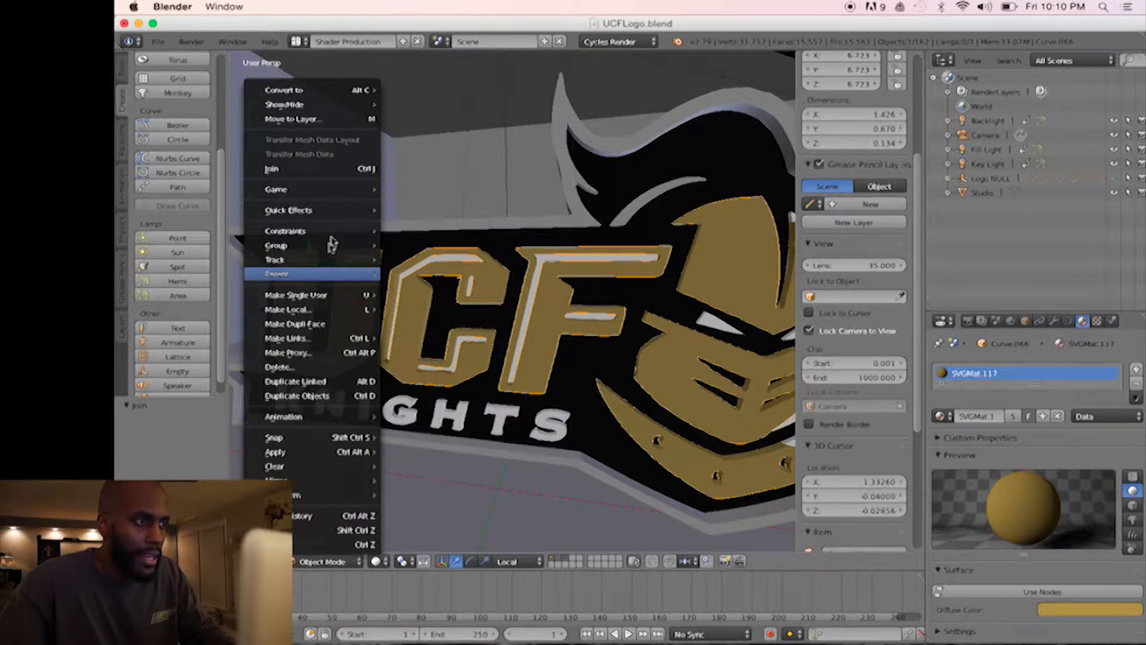
pyautogui.click(351, 169)
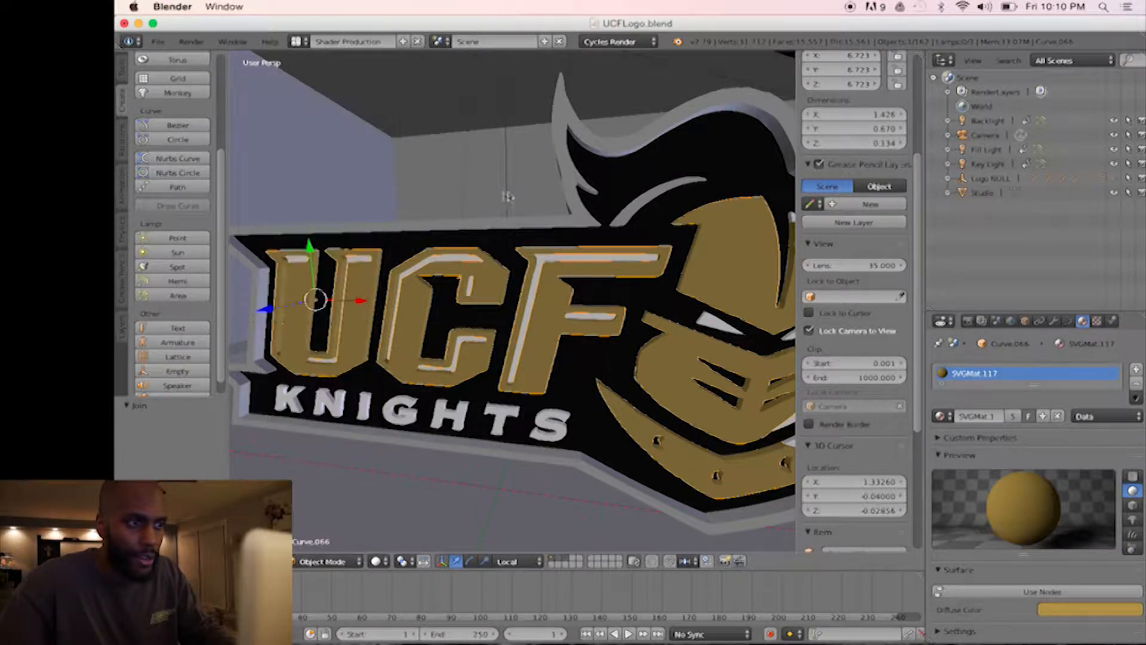
# - Check the black backing shape and the light grey outline of the logo individually, including around the knight's helmet
pyautogui.rightClick(532, 263)
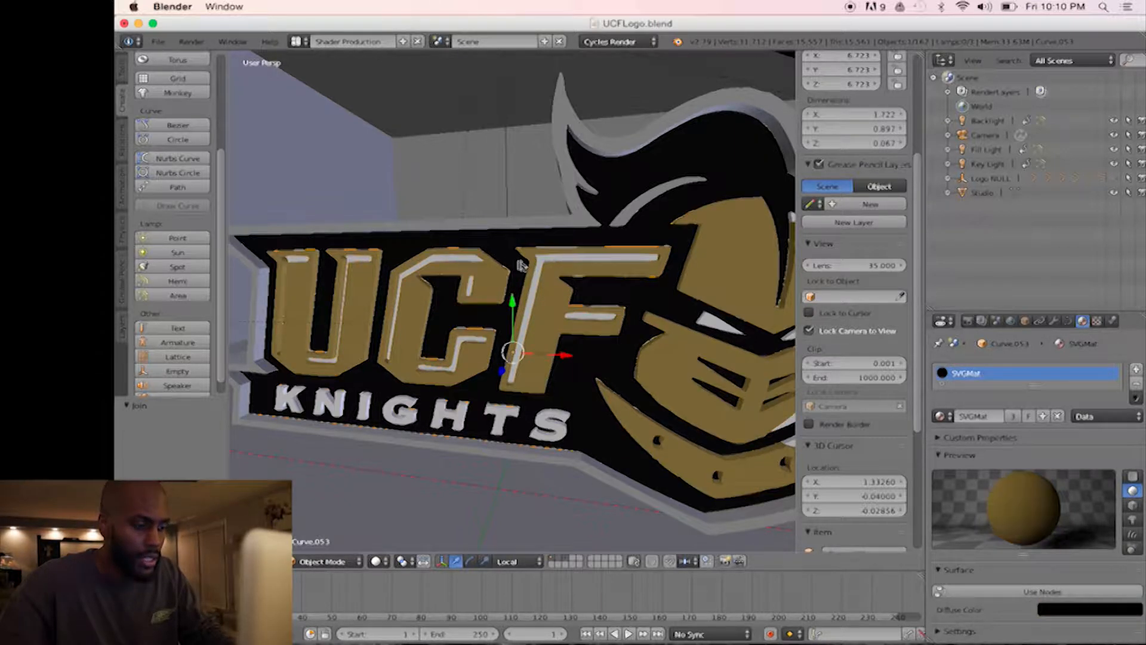
pyautogui.moveTo(543, 268); pyautogui.dragTo(461, 237, button='middle')
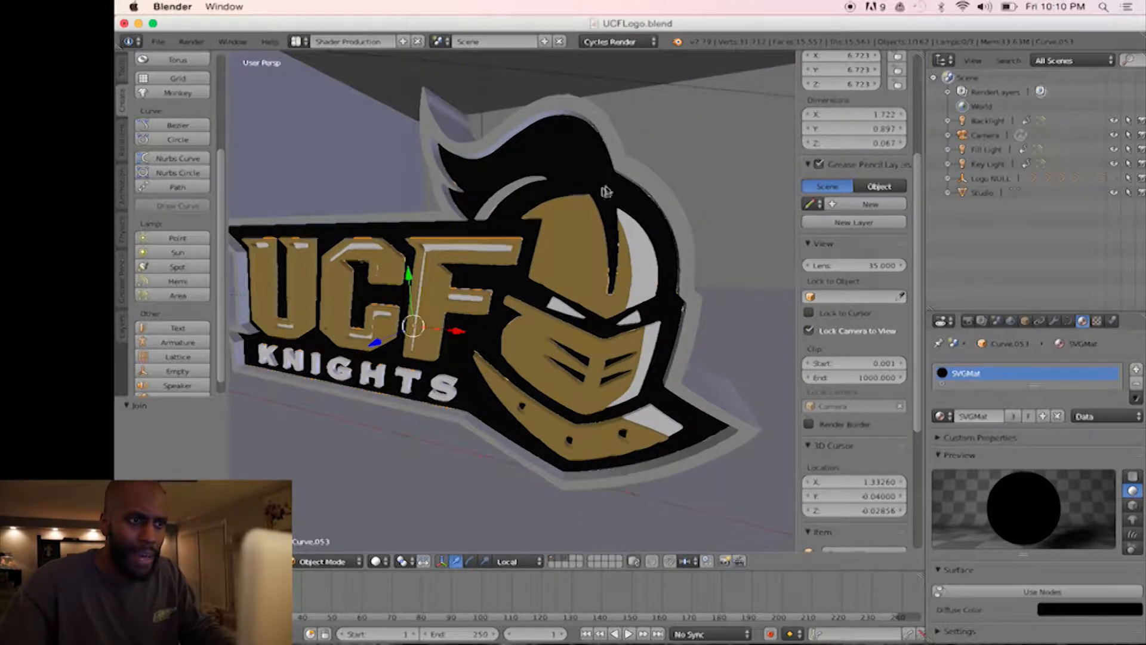
pyautogui.rightClick(629, 173)
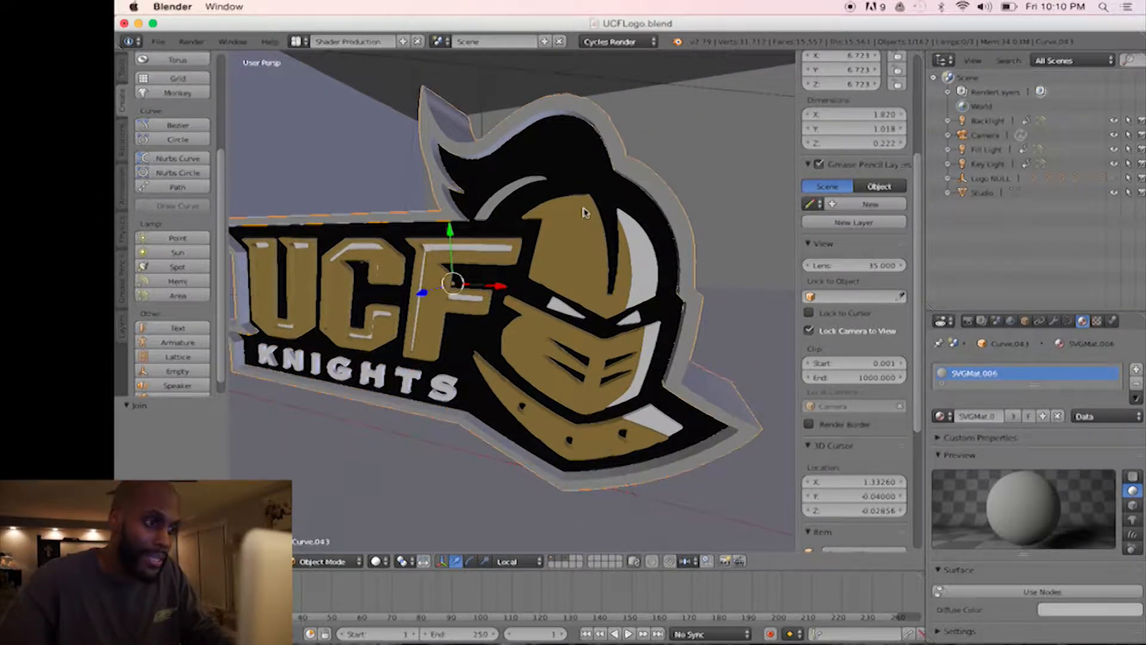
pyautogui.scroll(3, 573, 230)
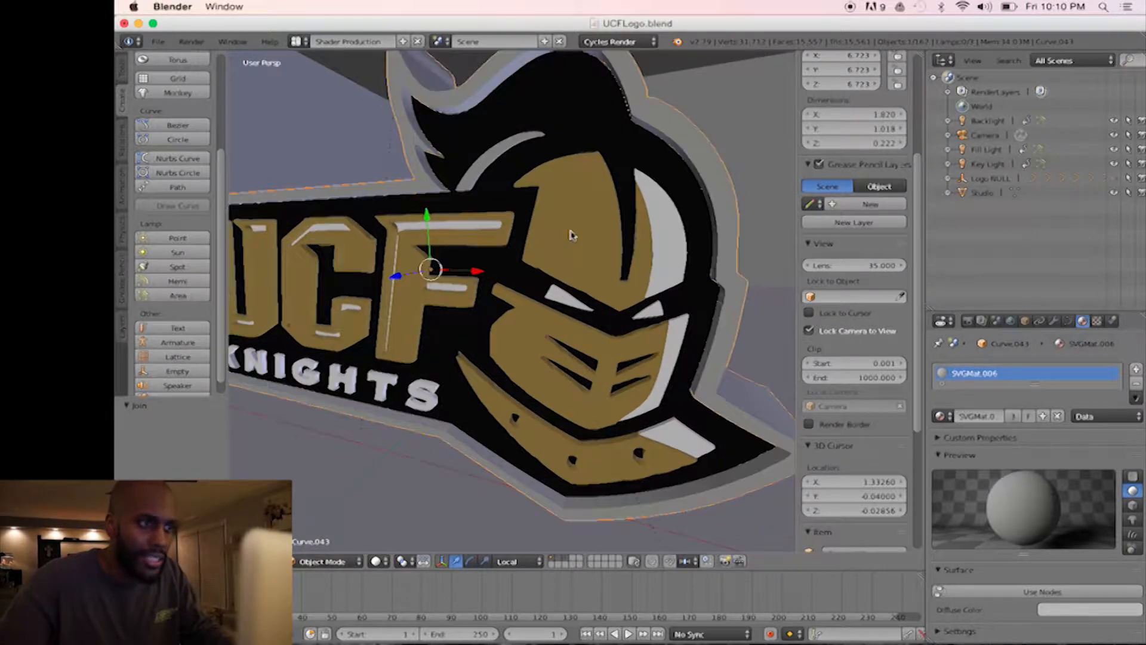
pyautogui.moveTo(589, 235); pyautogui.dragTo(557, 224, button='middle')
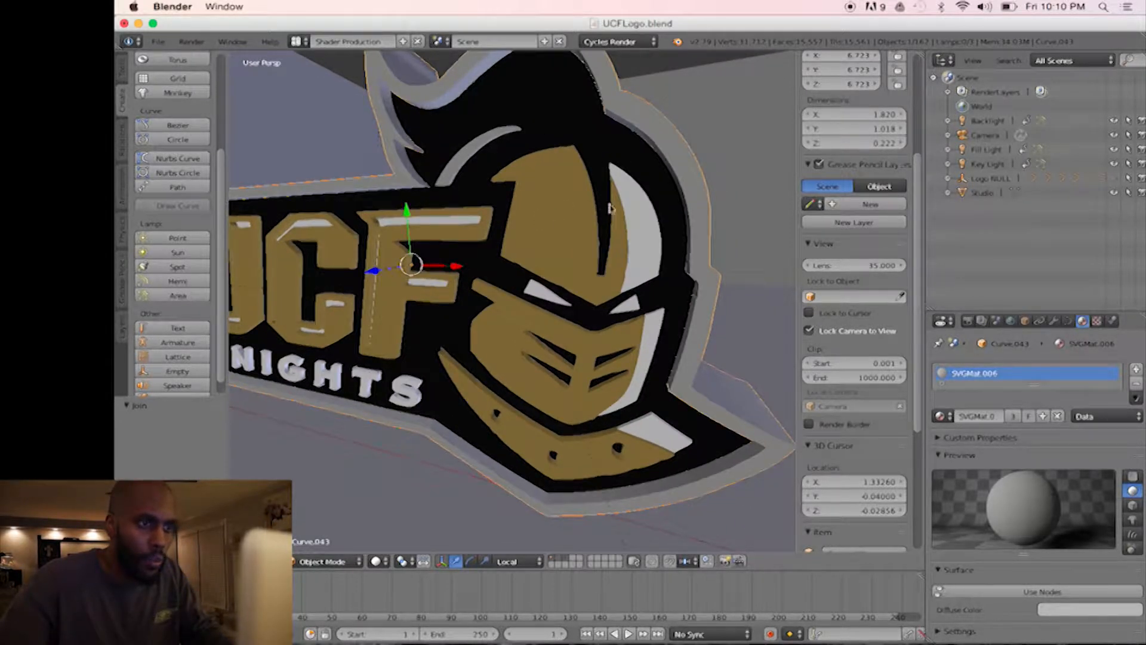
pyautogui.rightClick(621, 240)
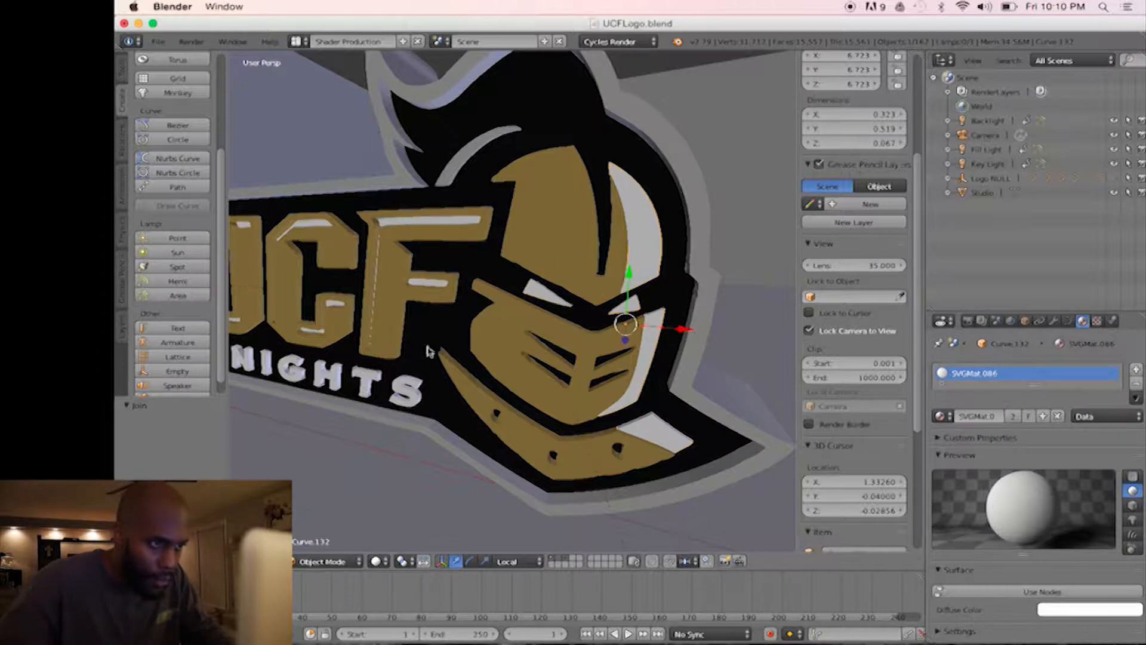
pyautogui.rightClick(403, 391)
pyautogui.moveTo(418, 353); pyautogui.dragTo(530, 389, button='middle')
pyautogui.moveTo(512, 346); pyautogui.dragTo(557, 329, button='middle')
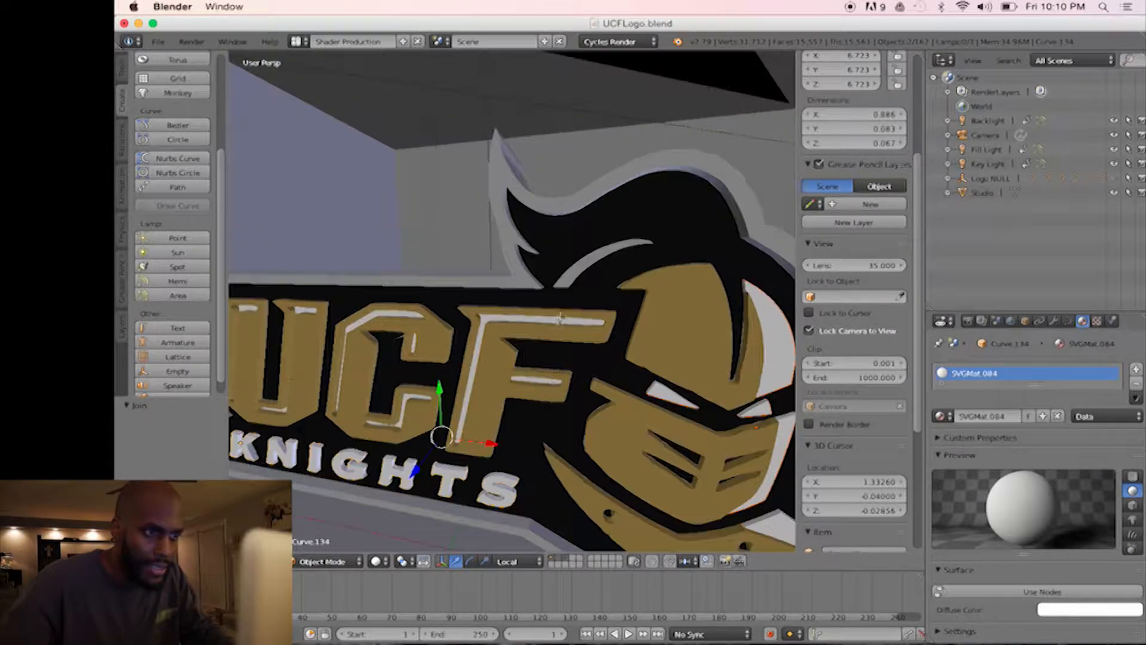
pyautogui.rightClick(567, 286)
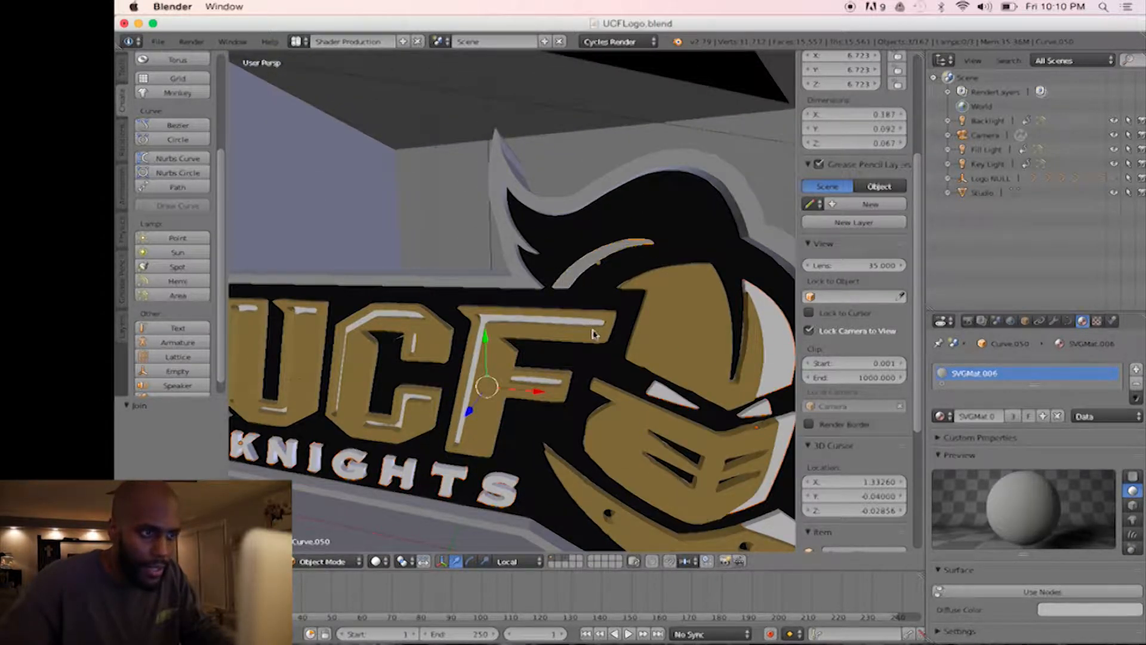
pyautogui.rightClick(579, 275)
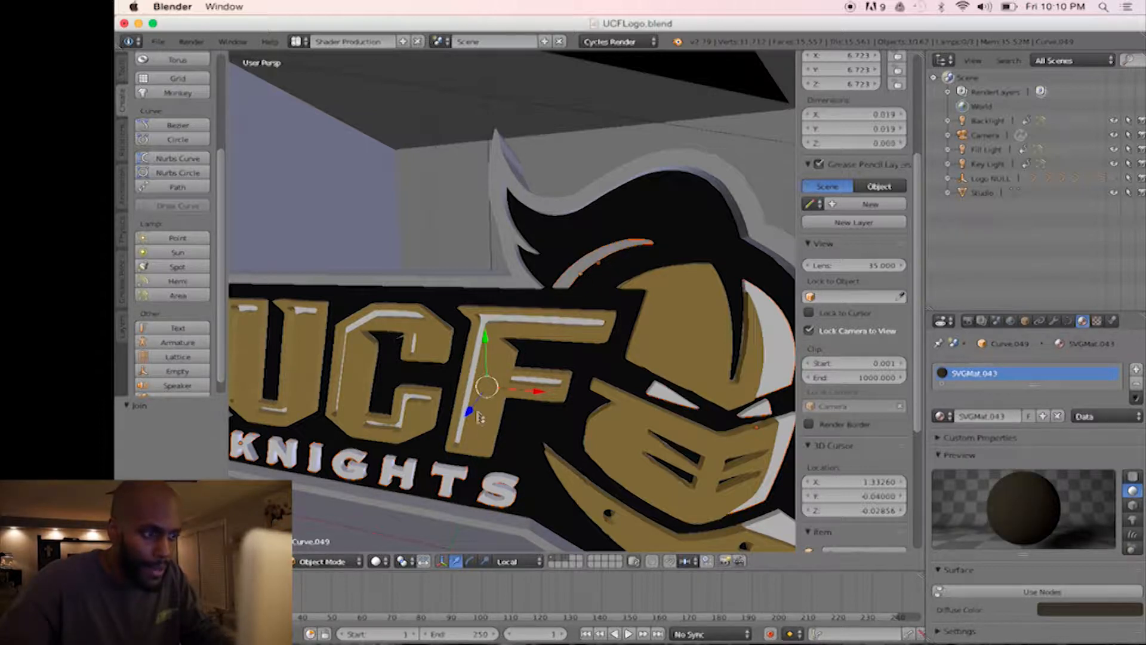
# - Join the KNIGHTS lettering and the light stripe above the helmet with the white helmet highlights into one object
pyautogui.rightClick(455, 489)
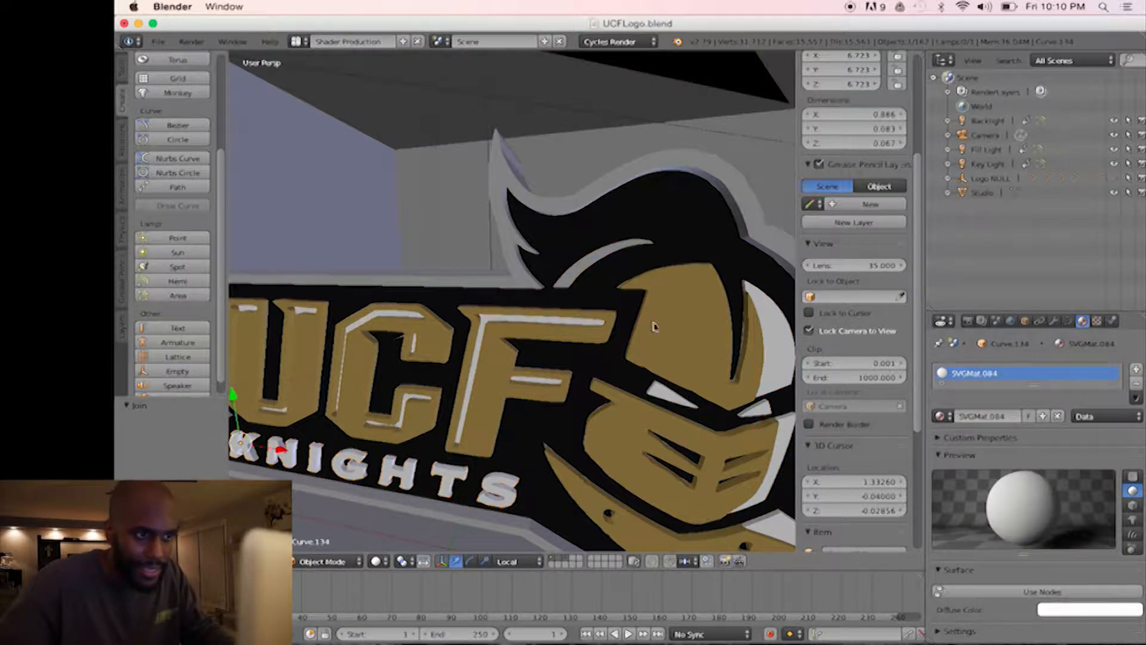
pyautogui.rightClick(566, 281)
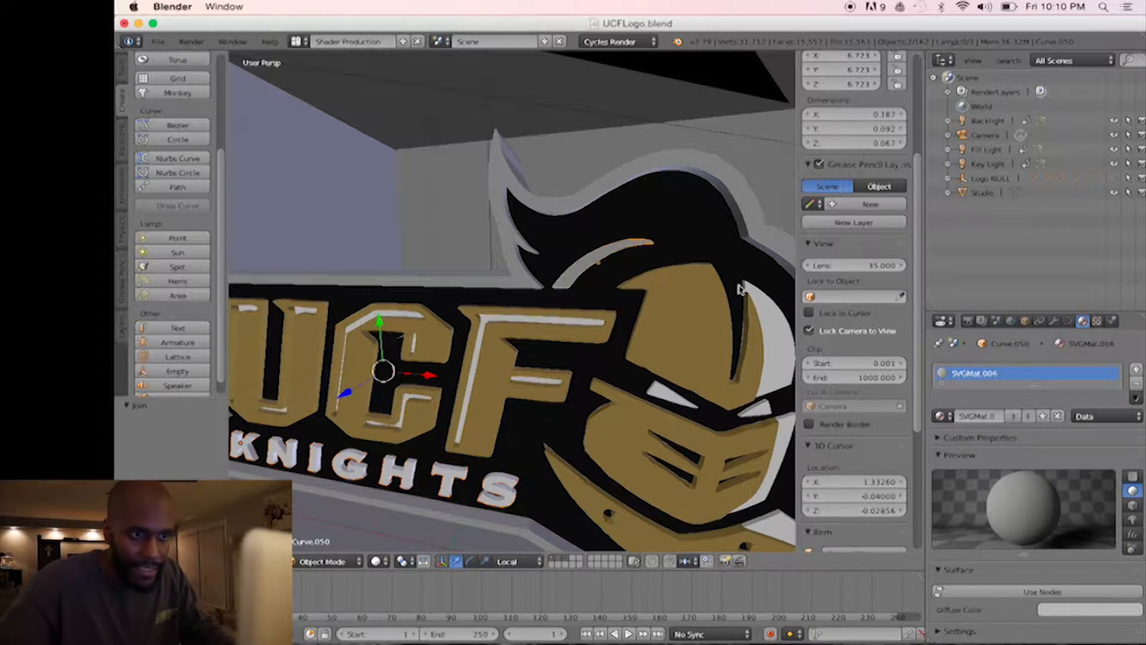
pyautogui.rightClick(764, 311)
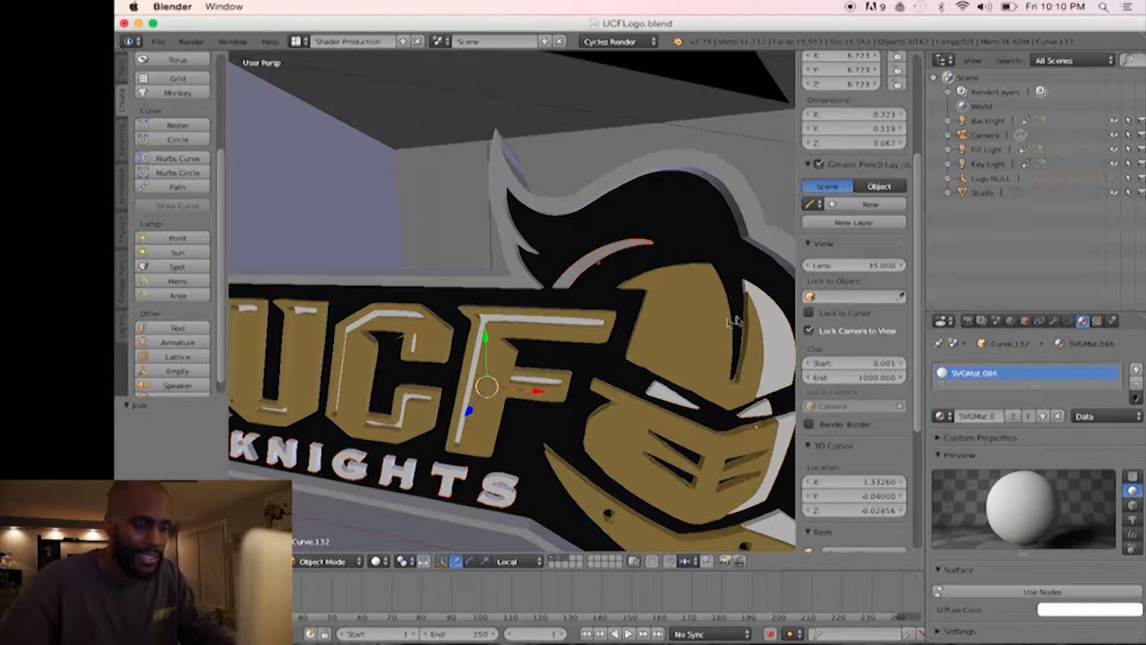
pyautogui.rightClick(773, 341)
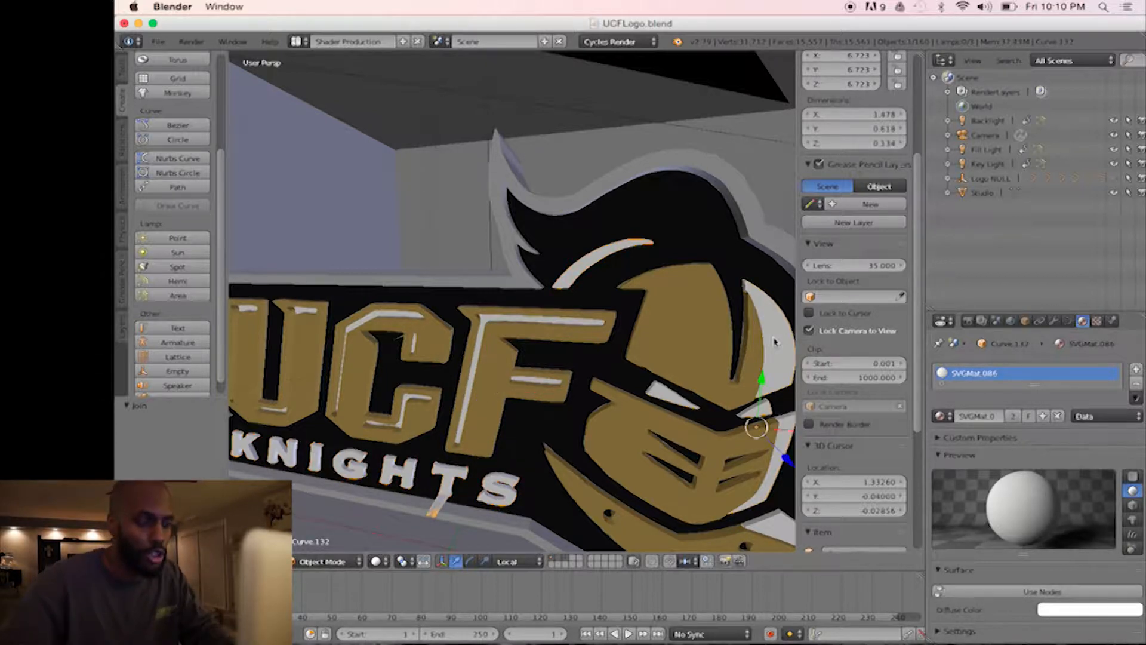
# - Join the white highlights on the U, C and F letters with the combined white logo object
pyautogui.moveTo(689, 315); pyautogui.dragTo(608, 227, button='middle')
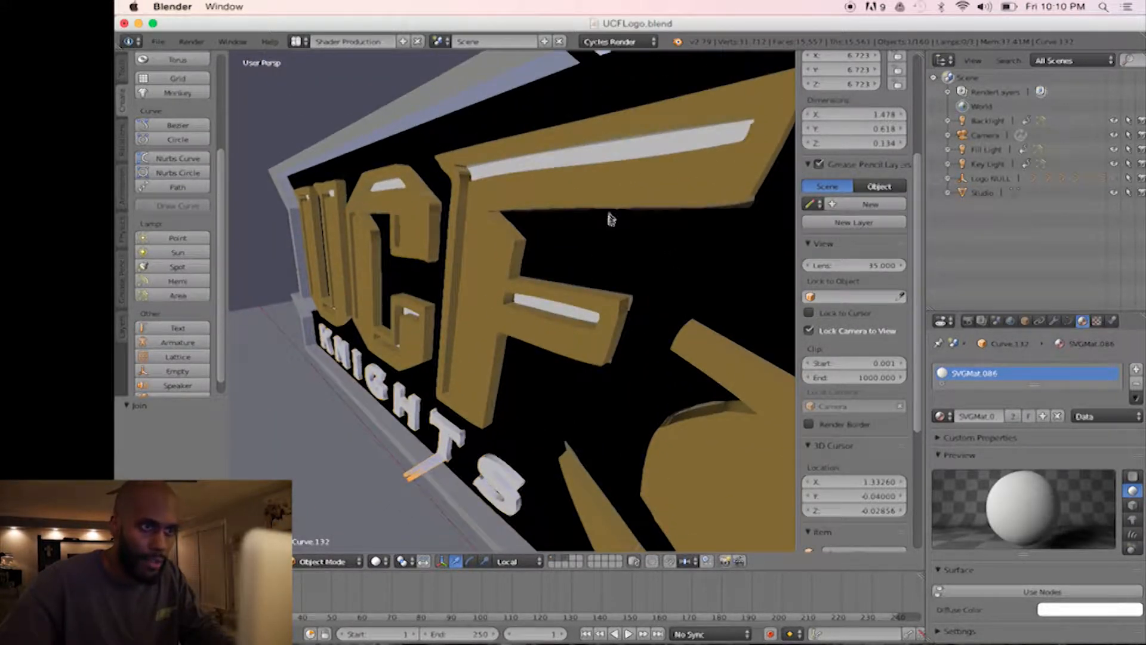
pyautogui.moveTo(633, 155); pyautogui.dragTo(622, 184, button='middle')
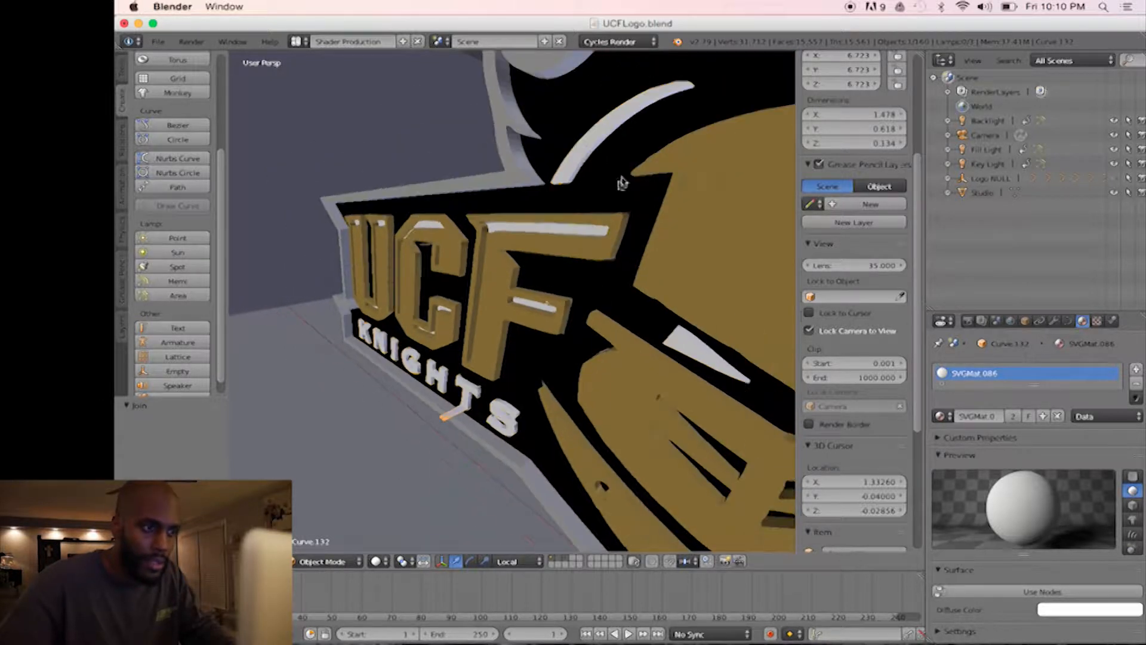
pyautogui.rightClick(562, 233)
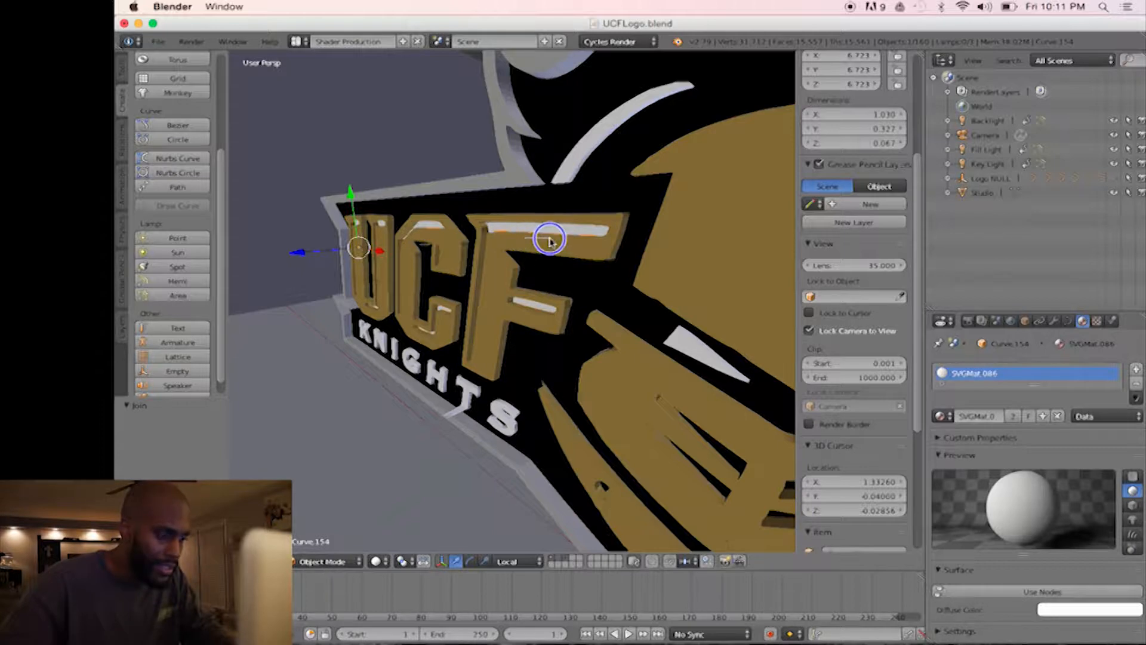
pyautogui.moveTo(545, 235); pyautogui.dragTo(575, 204, button='middle')
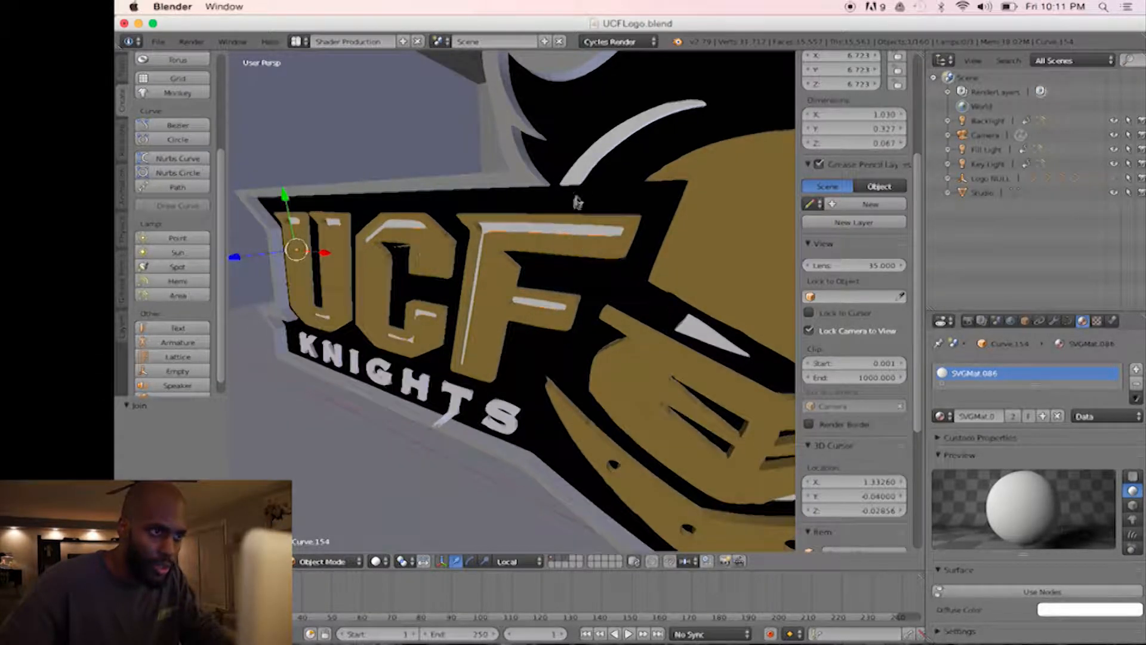
pyautogui.keyDown('shift'); pyautogui.rightClick(584, 180); pyautogui.keyUp('shift')
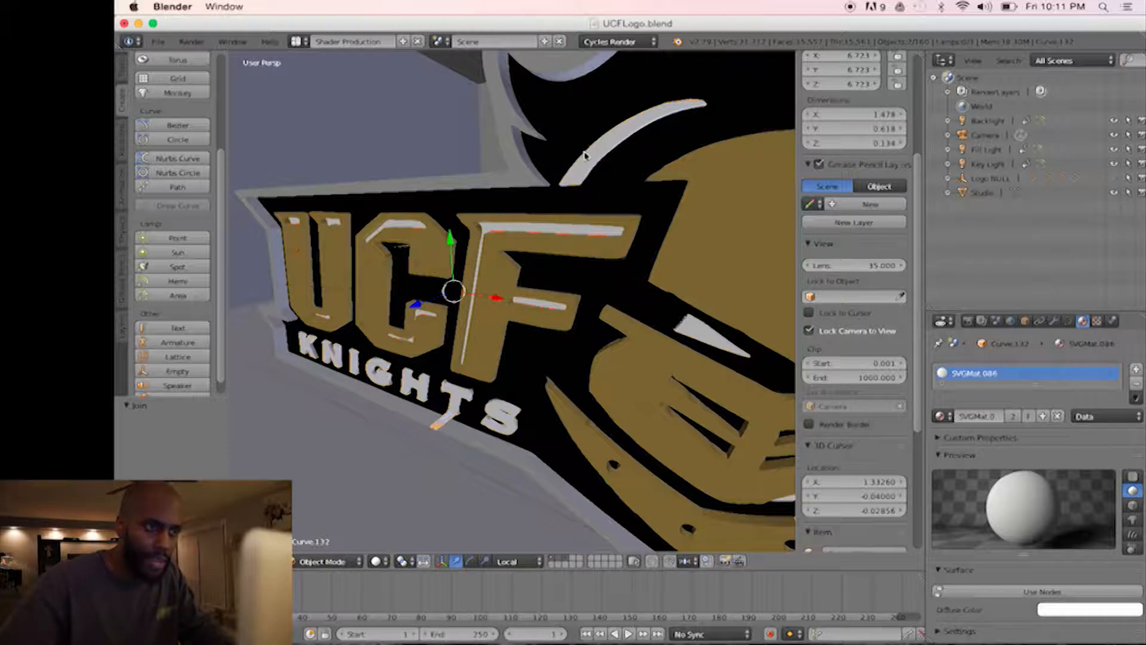
pyautogui.hotkey('ctrl', 'j')
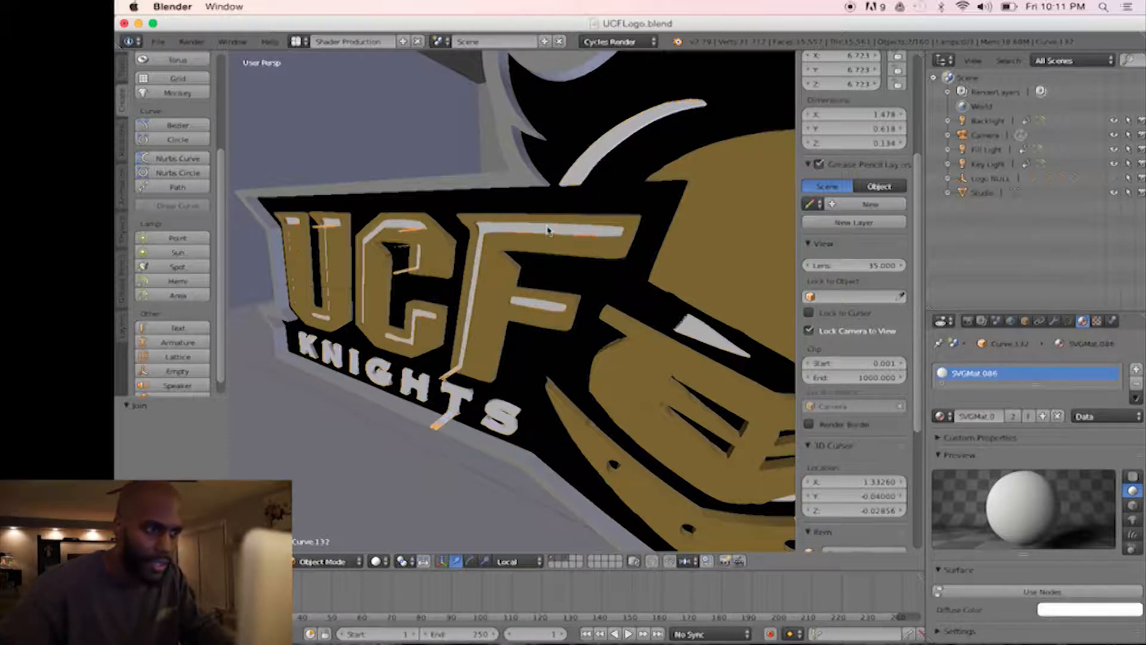
# - Enter Edit Mode and move the stray control point at the lower end of the F's long white highlight along Y by about -0.001
pyautogui.moveTo(547, 257)
pyautogui.mouseDown(button='middle')
pyautogui.moveTo(520, 263)
pyautogui.moveTo(512, 280)
pyautogui.moveTo(538, 263)
pyautogui.moveTo(531, 274)
pyautogui.mouseUp(button='middle')
pyautogui.press('Tab')
pyautogui.moveTo(458, 276); pyautogui.dragTo(523, 265, button='middle')
pyautogui.scroll(3, 495, 290)
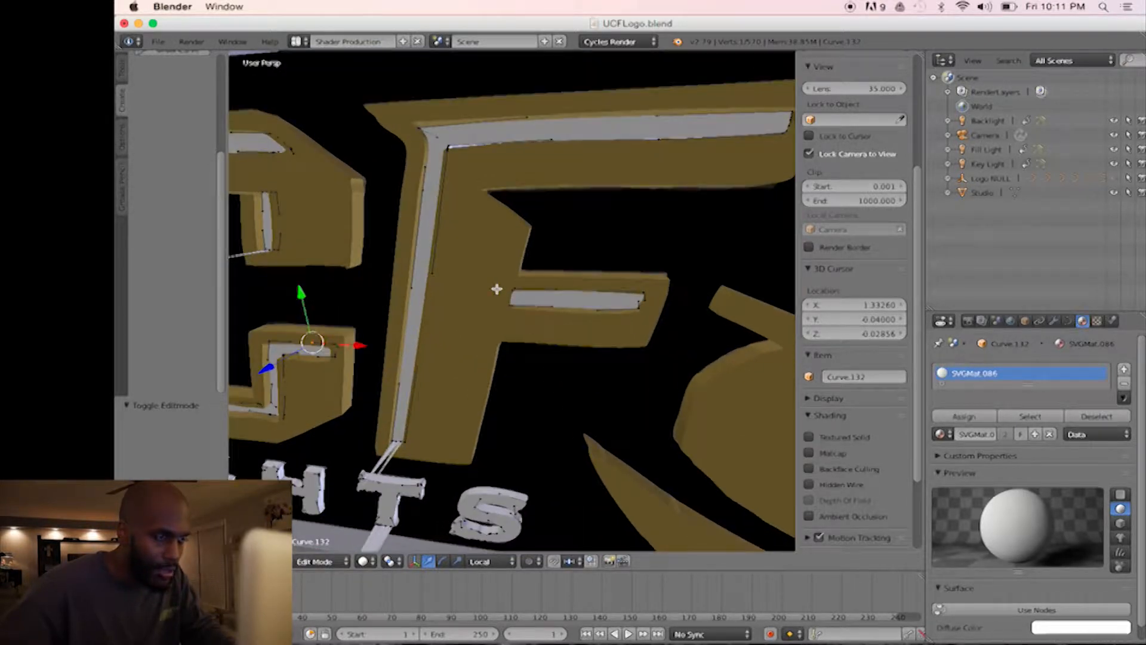
pyautogui.scroll(-3, 497, 288)
pyautogui.moveTo(499, 287); pyautogui.dragTo(580, 250, button='middle')
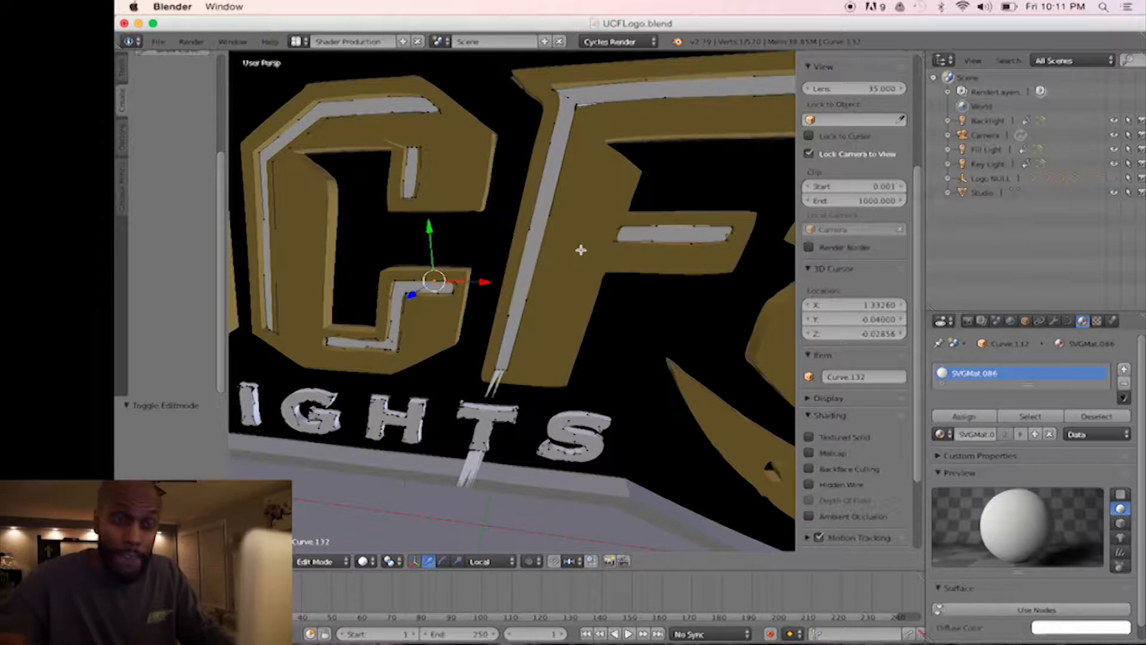
pyautogui.moveTo(581, 250); pyautogui.dragTo(588, 249, button='middle')
pyautogui.scroll(5, 588, 248)
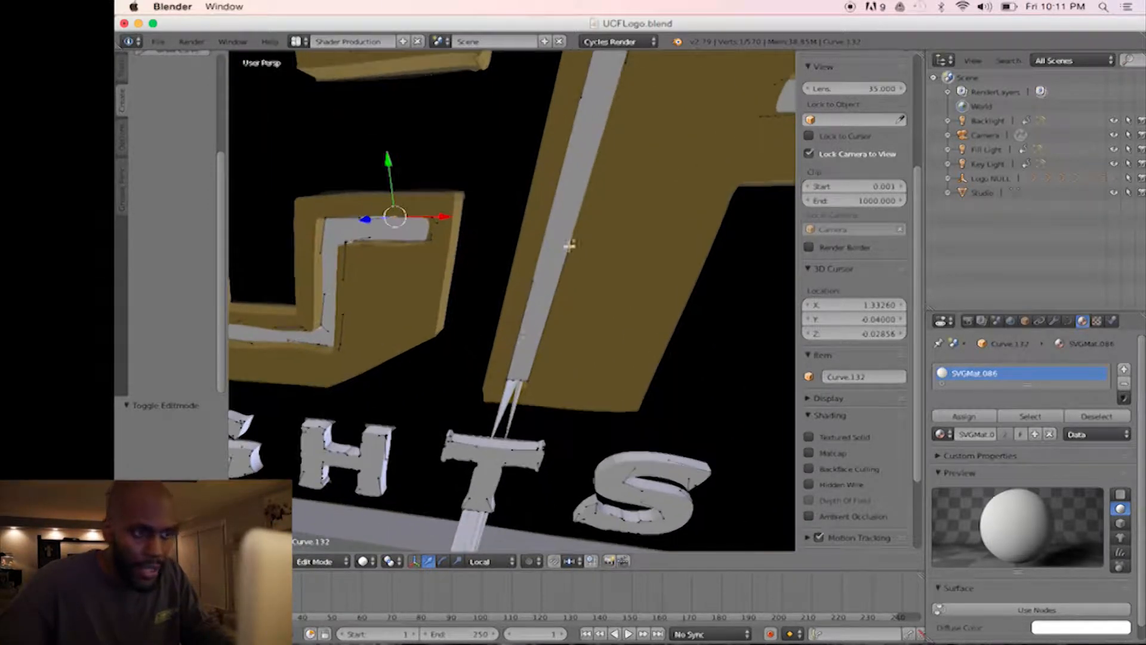
pyautogui.rightClick(513, 380)
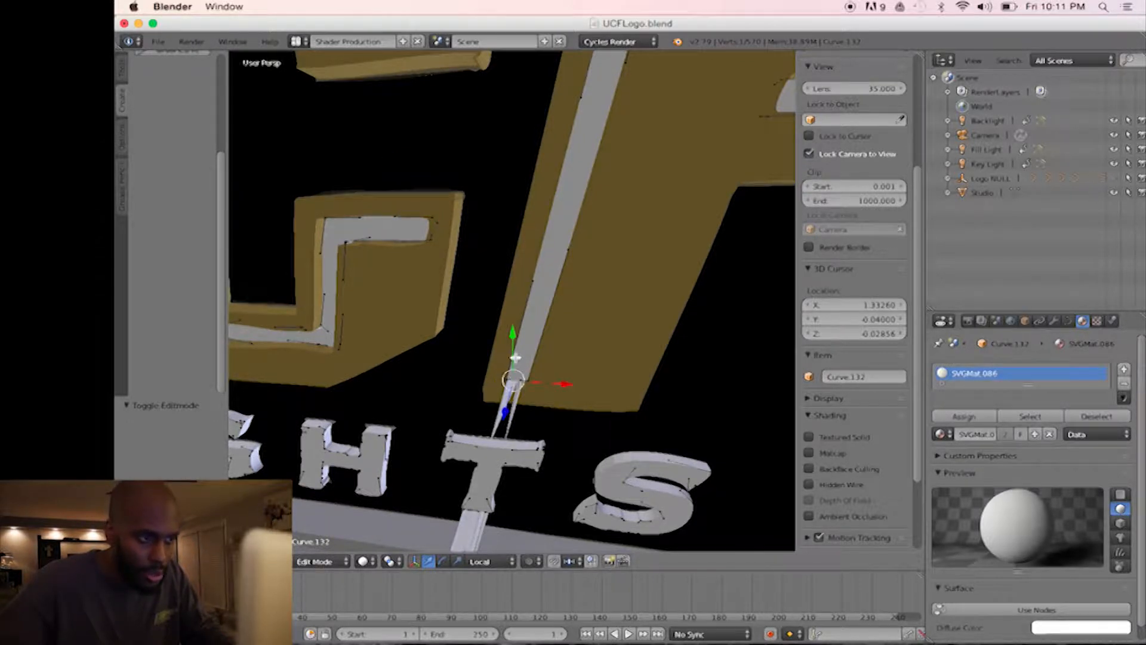
pyautogui.press('g')
pyautogui.press('y')
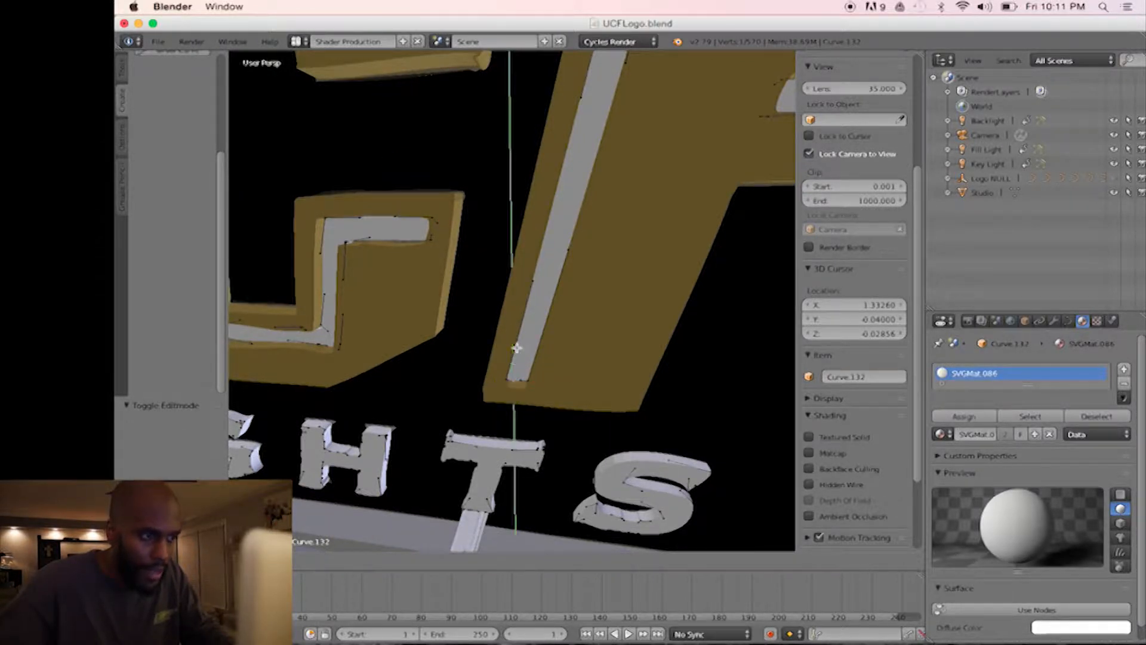
pyautogui.click(530, 343)
pyautogui.scroll(-5, 538, 344)
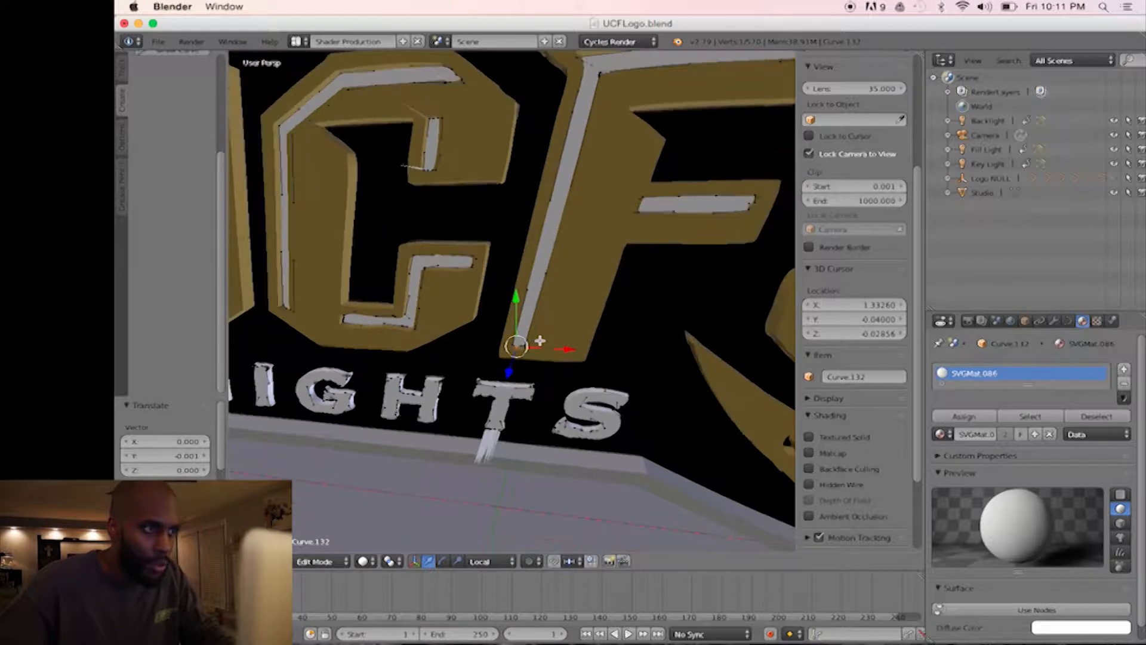
# - Shift the stray control points at the lower end of the C's short inner highlight and the tip of its upper highlight along Y
pyautogui.keyDown('shift'); pyautogui.moveTo(540, 341); pyautogui.dragTo(634, 402, button='middle'); pyautogui.keyUp('shift')
pyautogui.scroll(6, 583, 338)
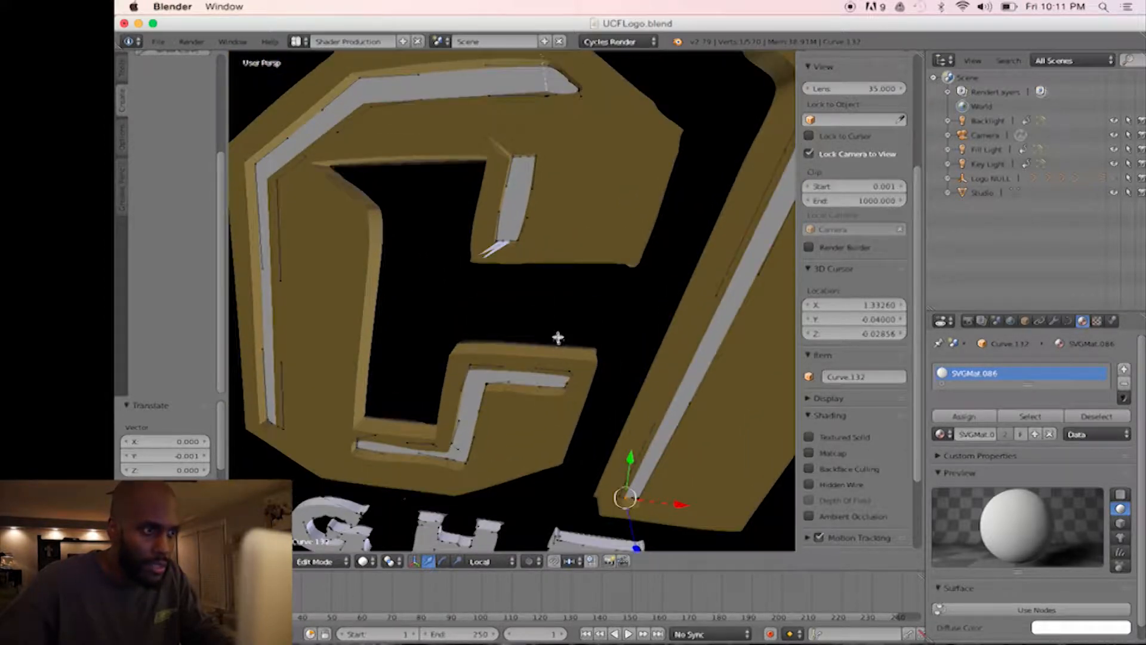
pyautogui.rightClick(499, 217)
pyautogui.moveTo(500, 175); pyautogui.dragTo(514, 197)
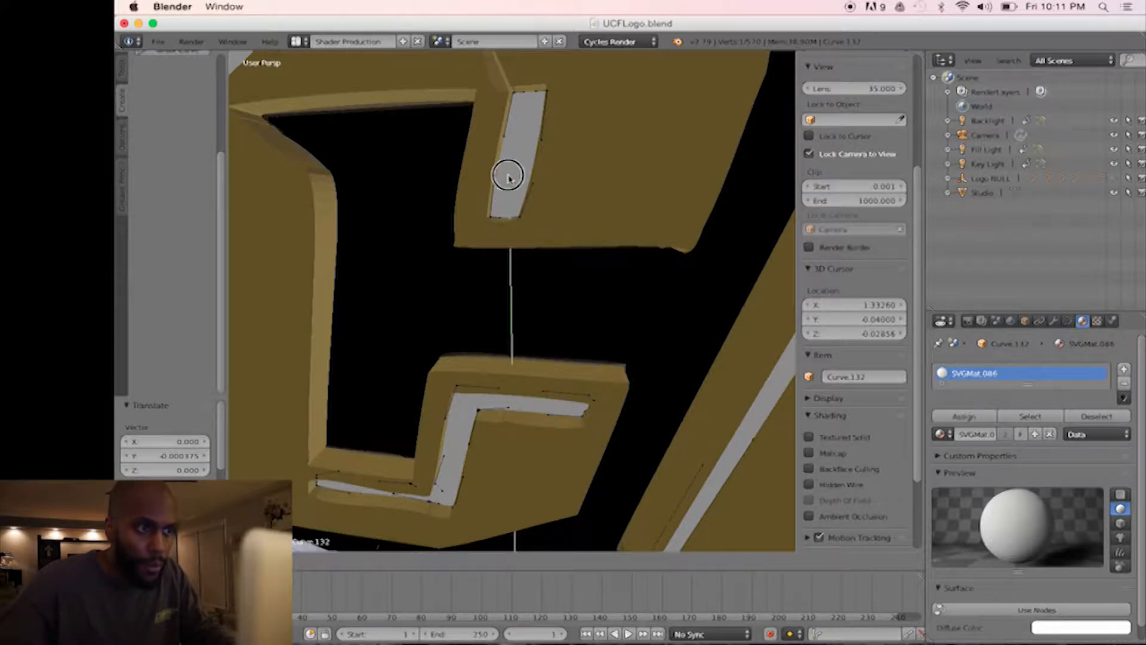
pyautogui.scroll(-5, 509, 177)
pyautogui.moveTo(502, 202); pyautogui.dragTo(475, 242, button='middle')
pyautogui.rightClick(521, 195)
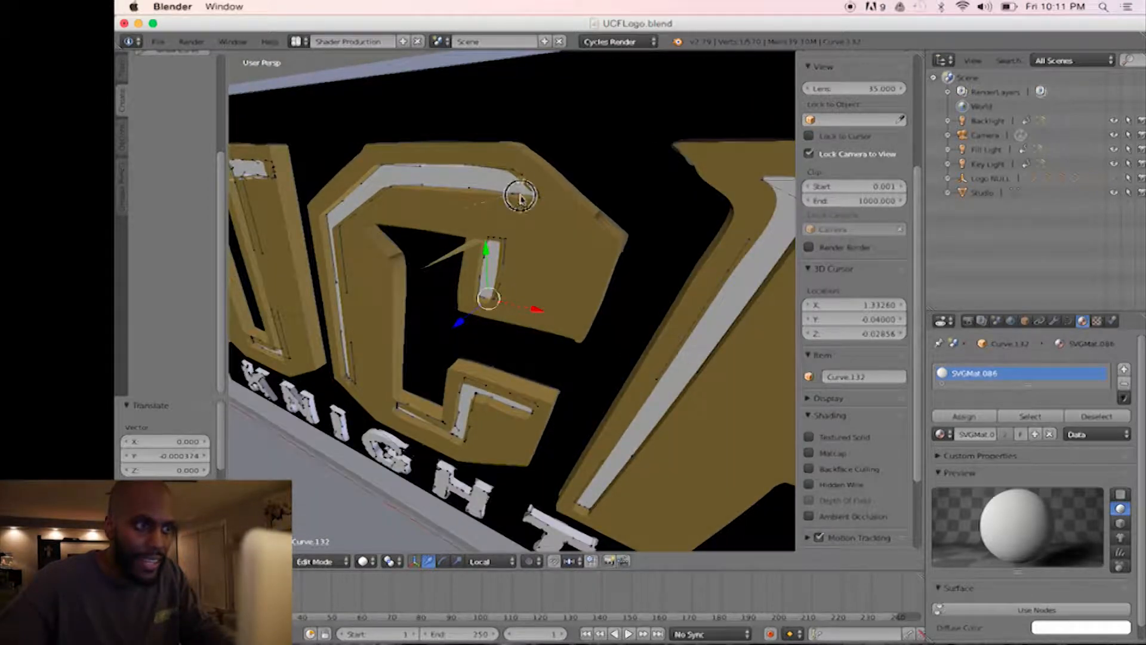
pyautogui.moveTo(517, 157); pyautogui.dragTo(519, 157)
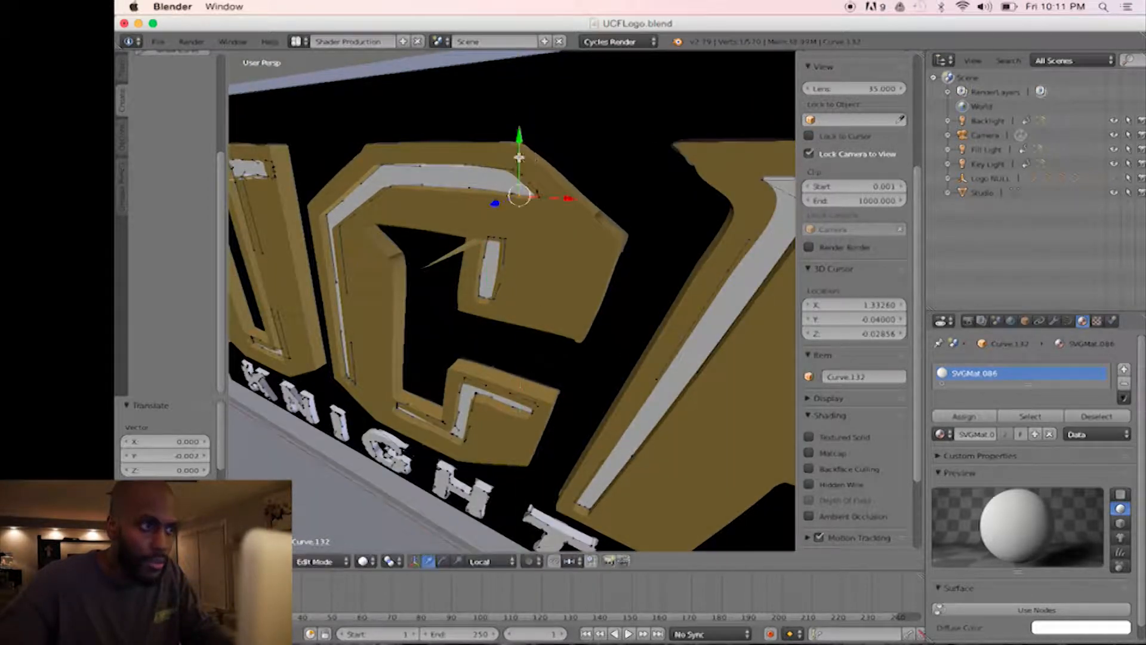
# - Shift the spiking control points under the white highlight on the U's right arm along Y to straighten the shape
pyautogui.moveTo(512, 180); pyautogui.dragTo(558, 269, button='middle')
pyautogui.scroll(6, 558, 268)
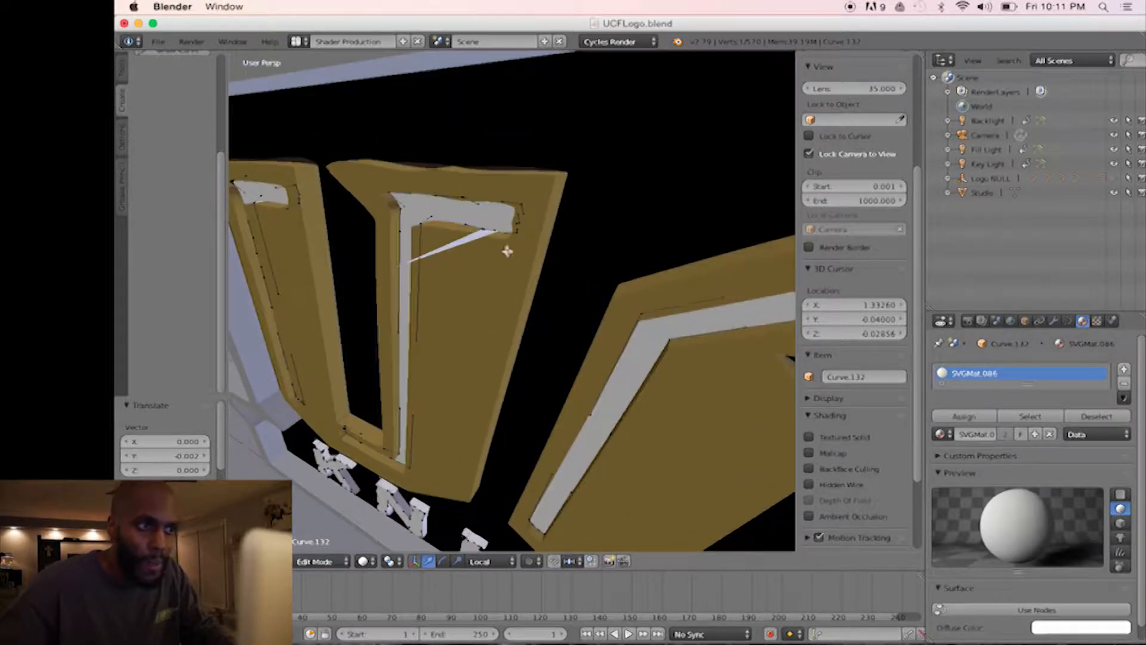
pyautogui.moveTo(494, 183); pyautogui.dragTo(492, 185)
pyautogui.moveTo(486, 230); pyautogui.dragTo(490, 234)
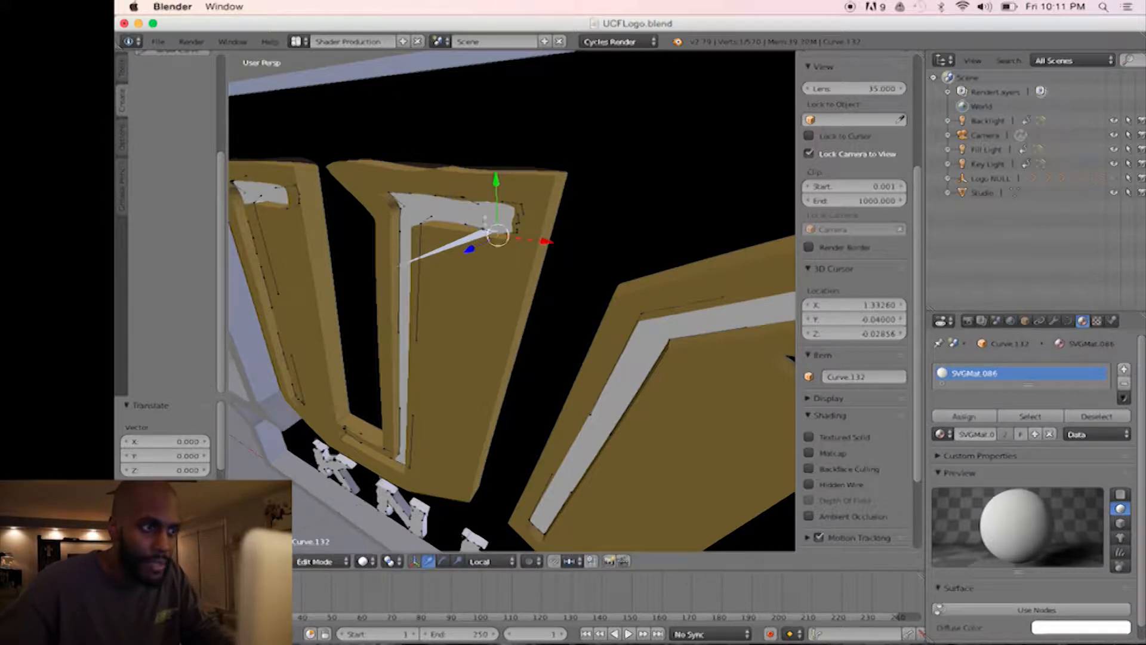
pyautogui.rightClick(482, 227)
pyautogui.moveTo(478, 192); pyautogui.dragTo(479, 196)
pyautogui.scroll(-3, 482, 211)
pyautogui.scroll(-6, 487, 214)
pyautogui.keyDown('shift'); pyautogui.moveTo(491, 215); pyautogui.dragTo(399, 171, button='middle'); pyautogui.keyUp('shift')
pyautogui.keyDown('shift'); pyautogui.moveTo(509, 269); pyautogui.dragTo(399, 159, button='middle'); pyautogui.keyUp('shift')
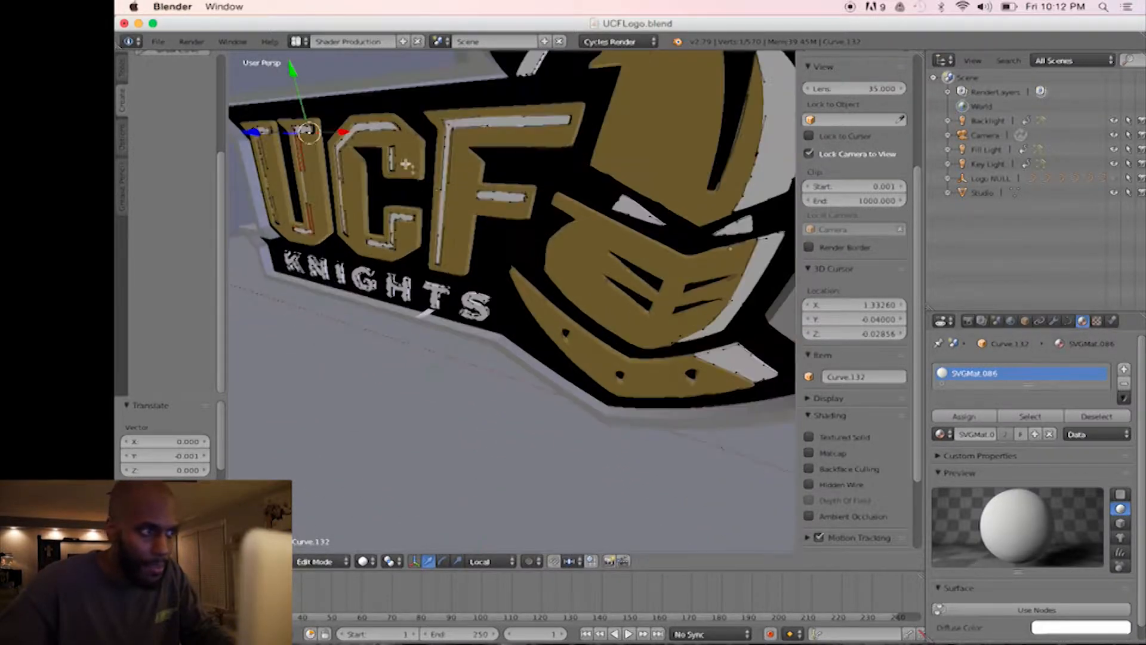
# - Shift the control points at the base of the T in KNIGHTS along Y to remove its protruding spikes
pyautogui.scroll(3, 476, 228)
pyautogui.keyDown('shift'); pyautogui.moveTo(476, 228); pyautogui.dragTo(591, 192, button='middle'); pyautogui.keyUp('shift')
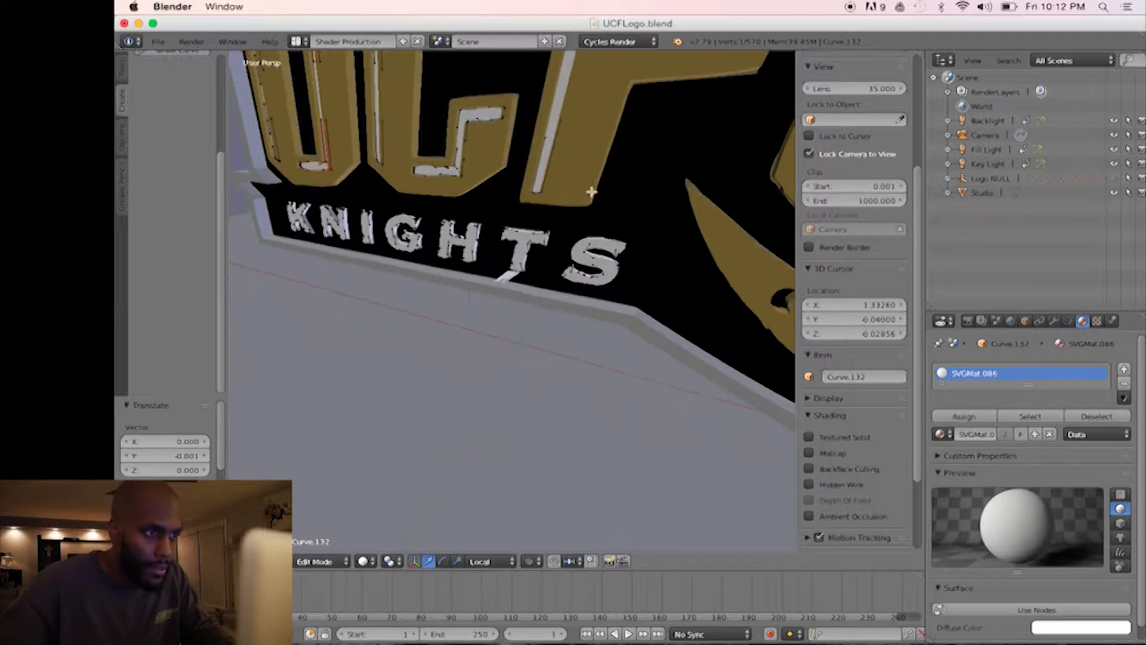
pyautogui.scroll(5, 567, 235)
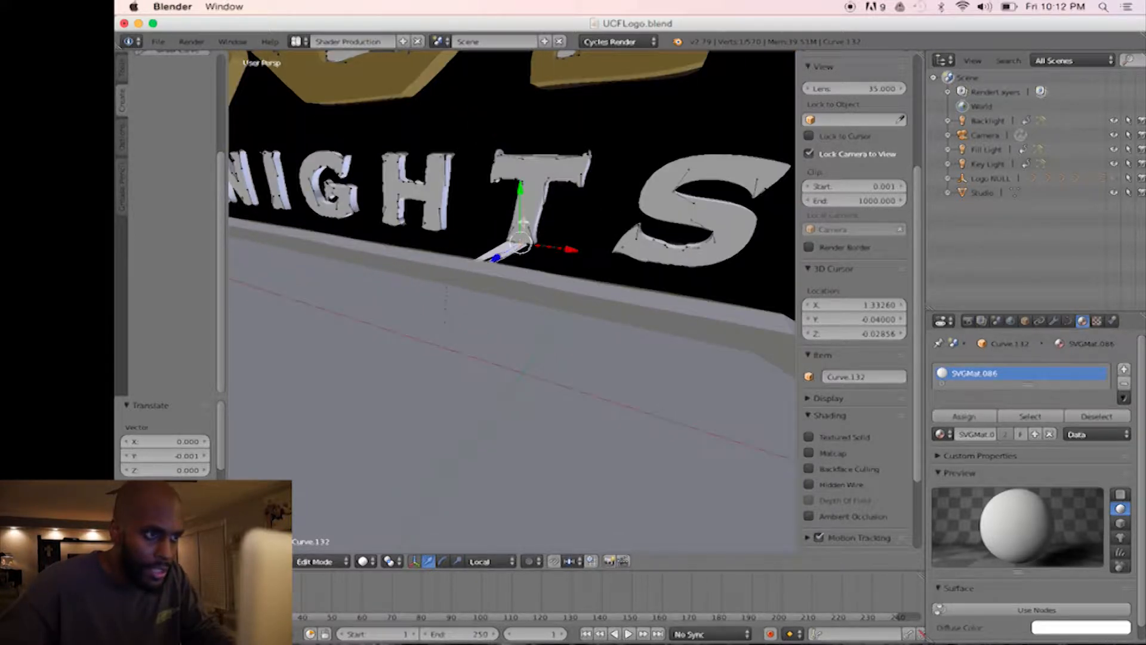
pyautogui.moveTo(522, 200); pyautogui.dragTo(520, 206)
pyautogui.scroll(3, 541, 230)
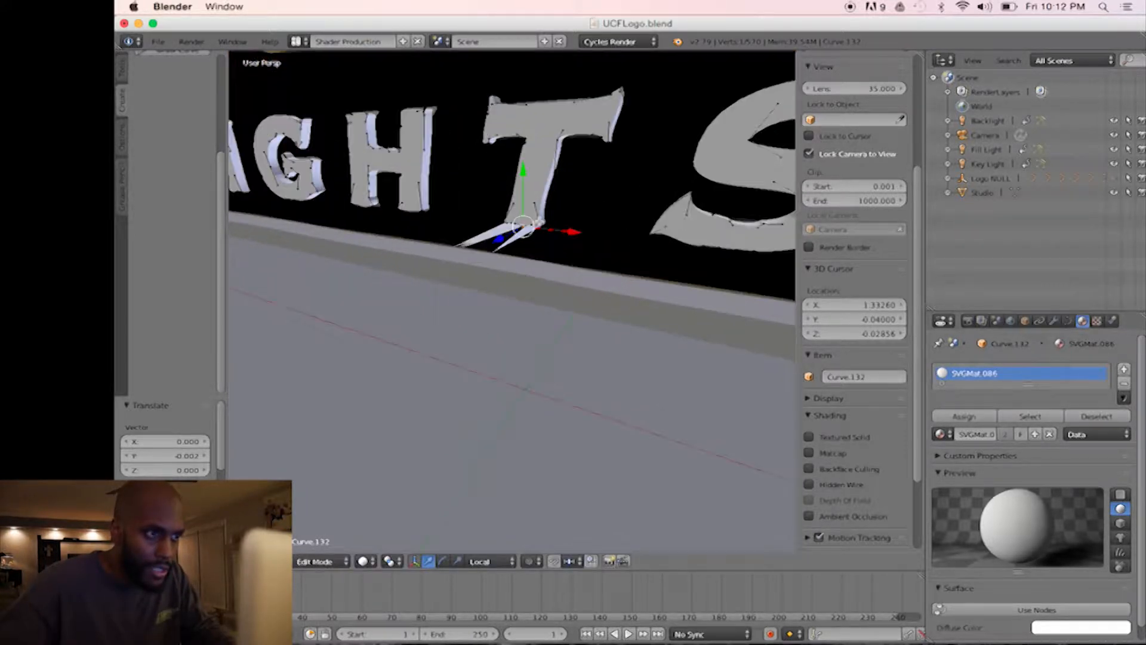
pyautogui.moveTo(540, 230); pyautogui.dragTo(545, 235, button='middle')
pyautogui.rightClick(509, 224)
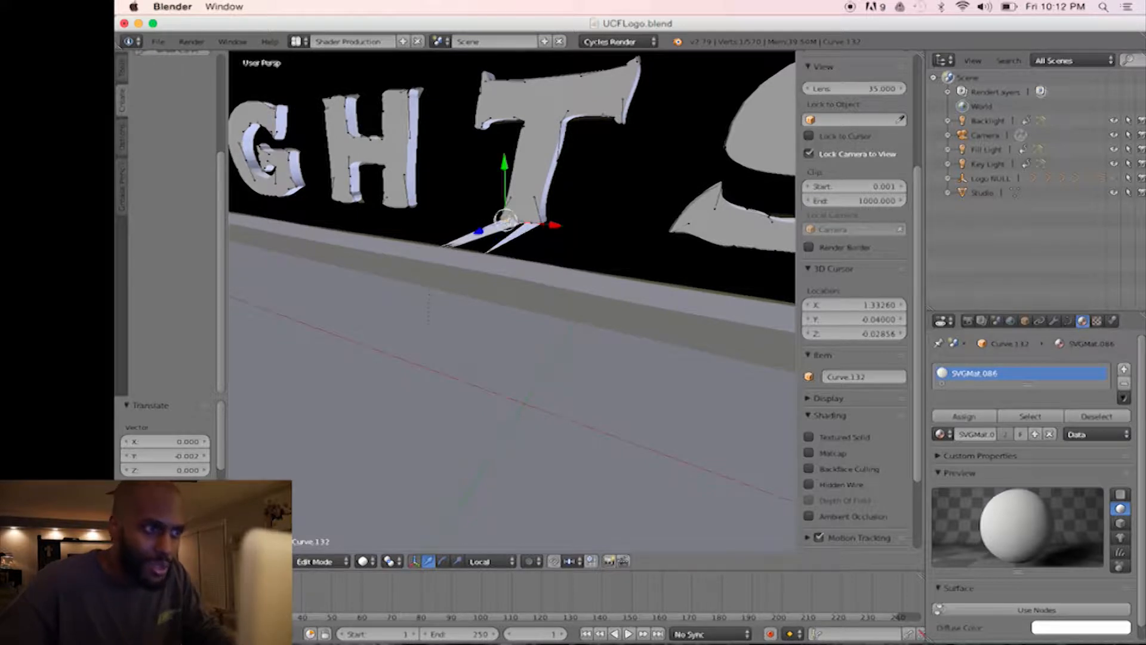
pyautogui.moveTo(505, 173); pyautogui.dragTo(527, 206)
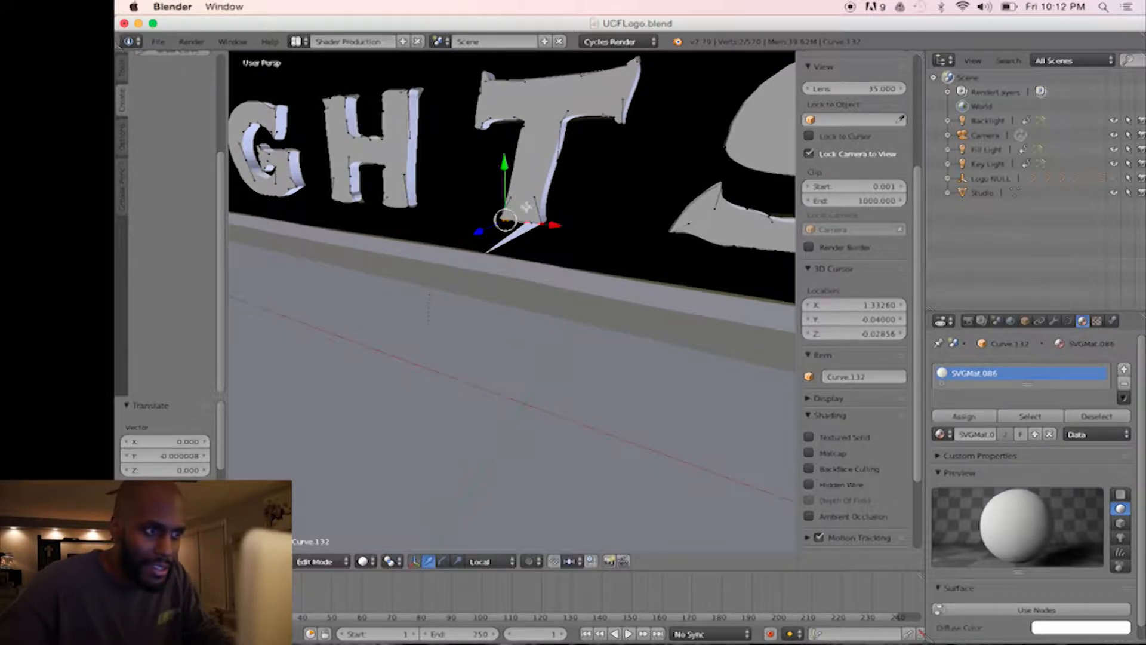
pyautogui.rightClick(531, 225)
pyautogui.moveTo(533, 177); pyautogui.dragTo(532, 179)
pyautogui.scroll(-5, 537, 185)
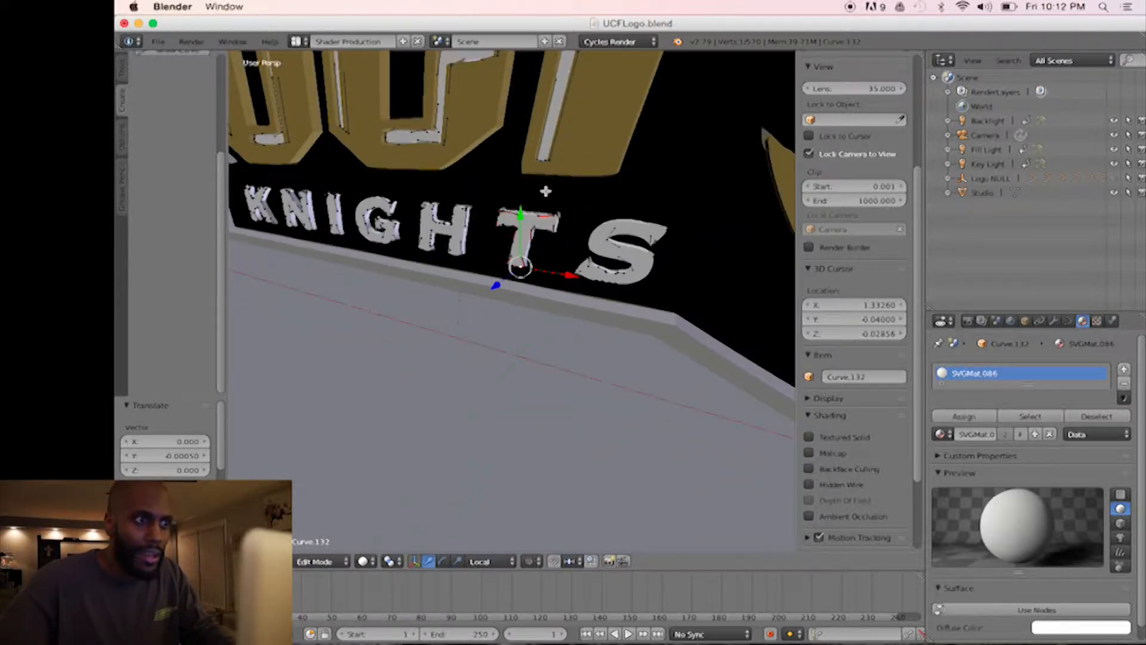
# - Return to Object Mode and inspect the whole logo and the helmet for remaining spikes
pyautogui.scroll(-5, 543, 188)
pyautogui.scroll(8, 520, 203)
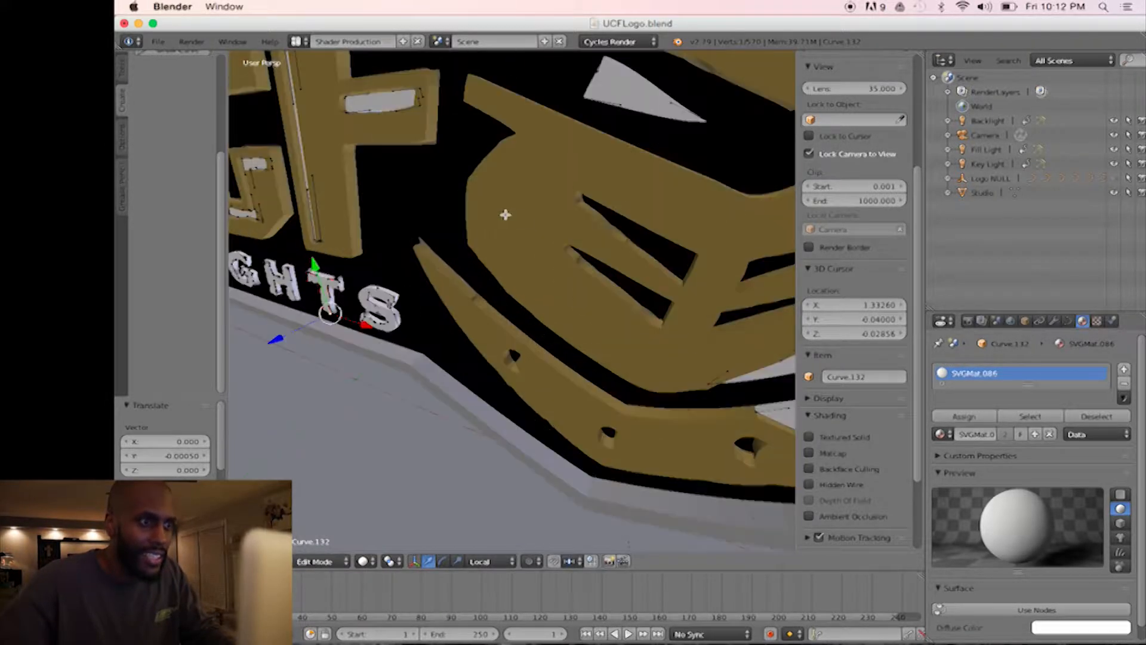
pyautogui.scroll(-7, 505, 215)
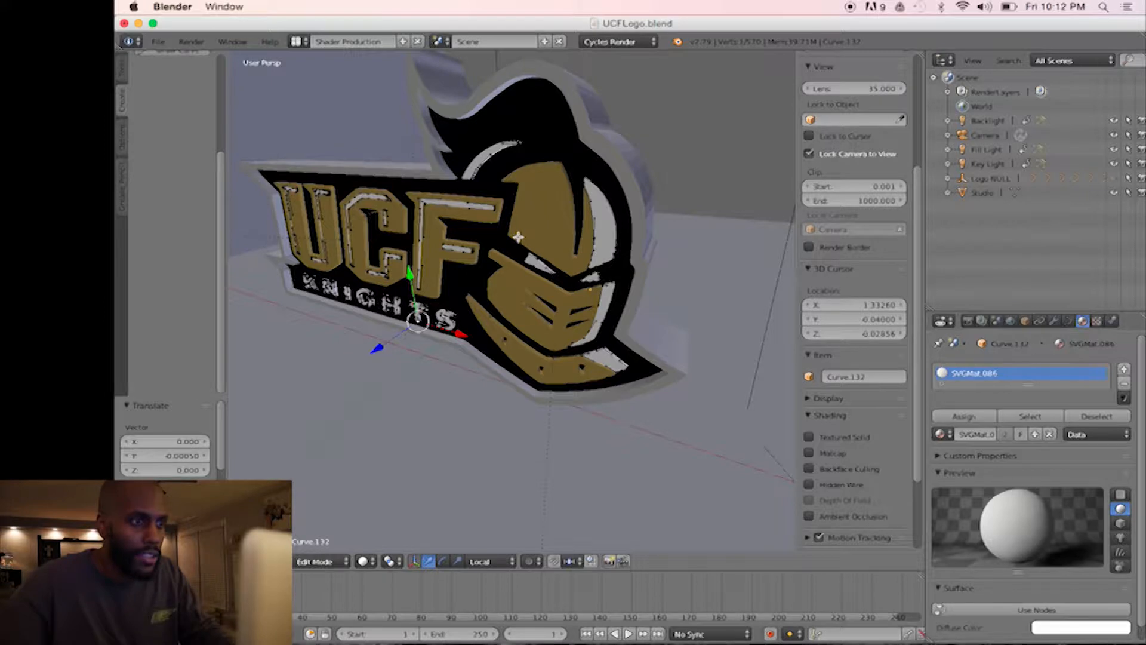
pyautogui.press('Tab')
pyautogui.scroll(-4, 488, 299)
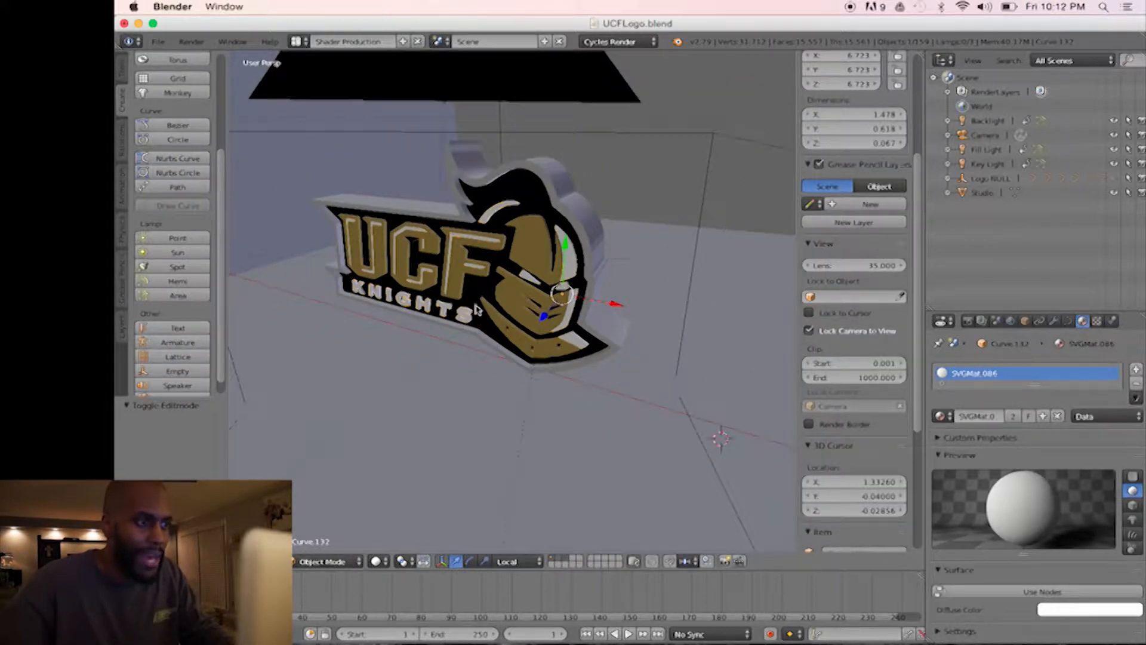
pyautogui.scroll(8, 478, 302)
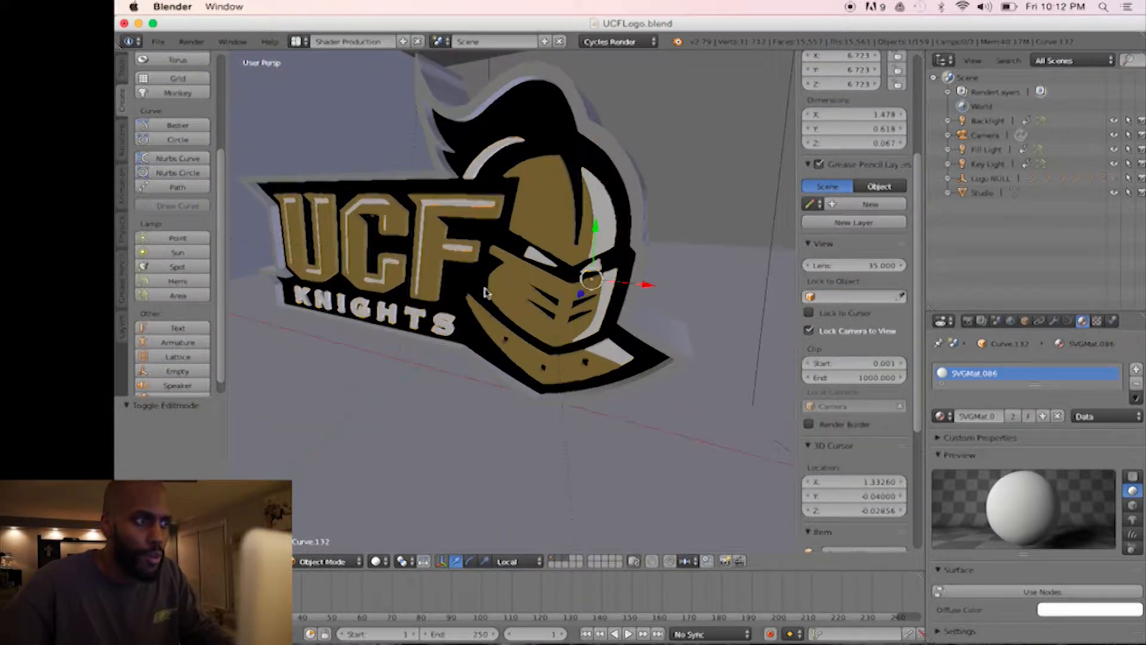
pyautogui.moveTo(485, 288); pyautogui.dragTo(477, 290, button='middle')
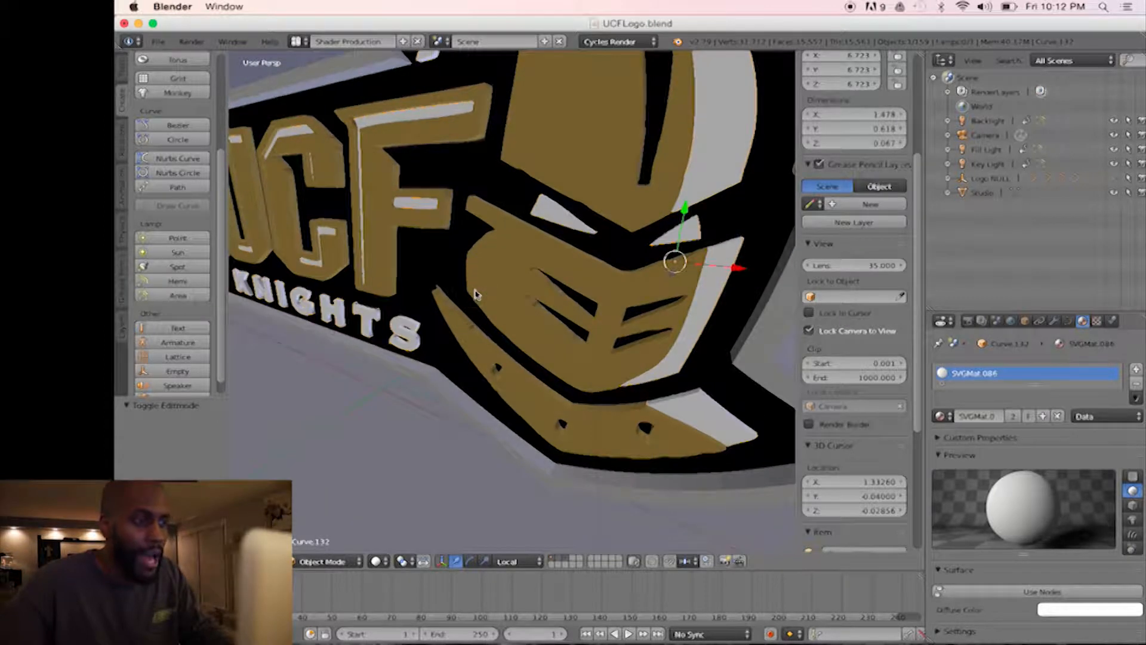
pyautogui.click(332, 565)
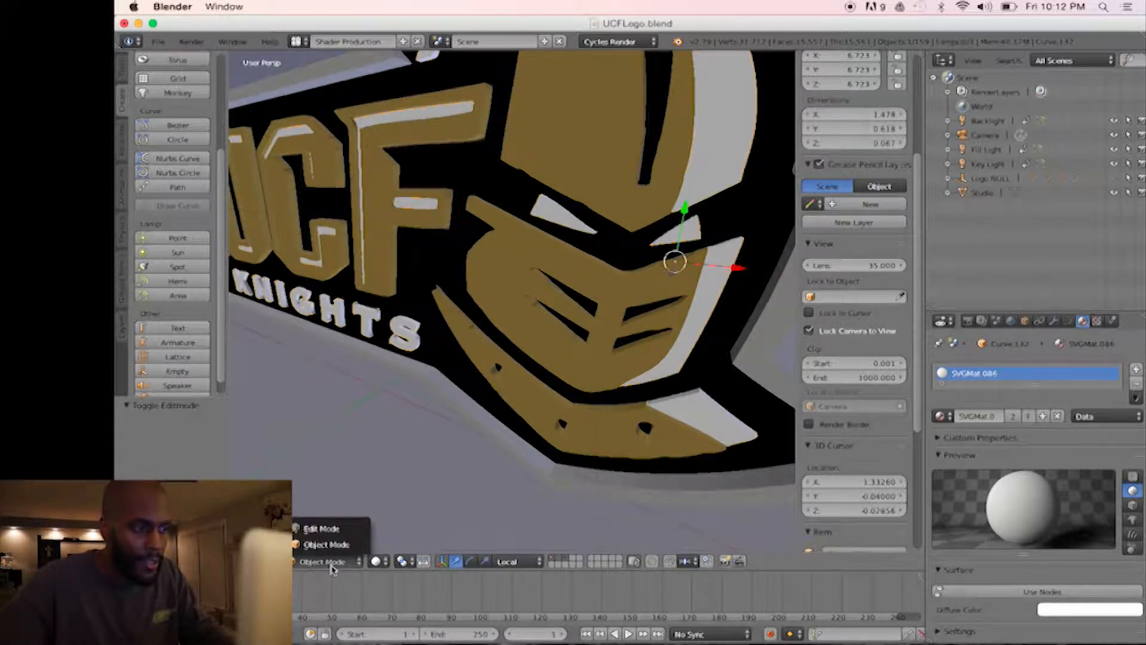
pyautogui.click(326, 544)
# - Select the logo's light grey outline object and examine its extruded depth from the side
pyautogui.rightClick(442, 462)
pyautogui.scroll(-5, 451, 456)
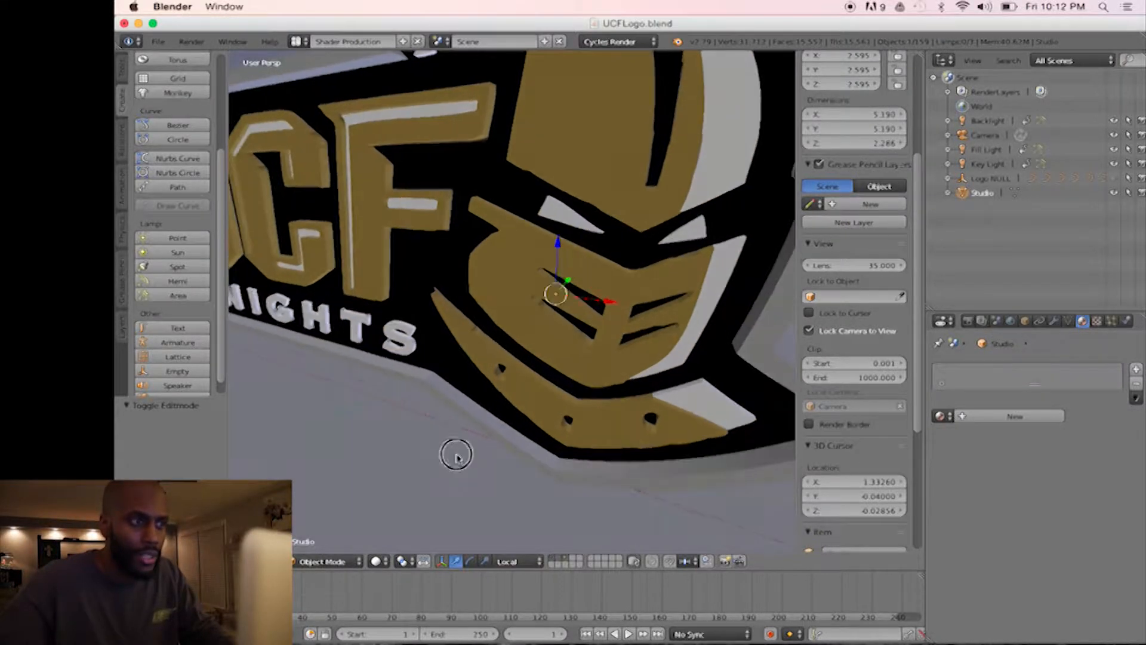
pyautogui.hscroll(-10, 470, 440)
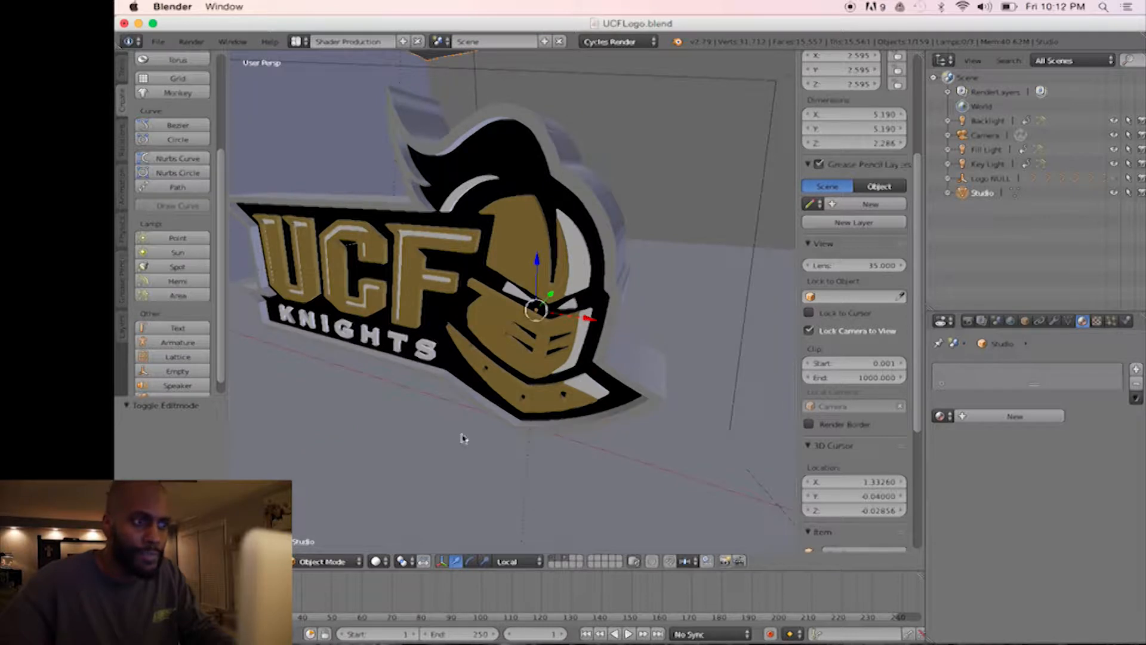
pyautogui.hscroll(-5, 495, 442)
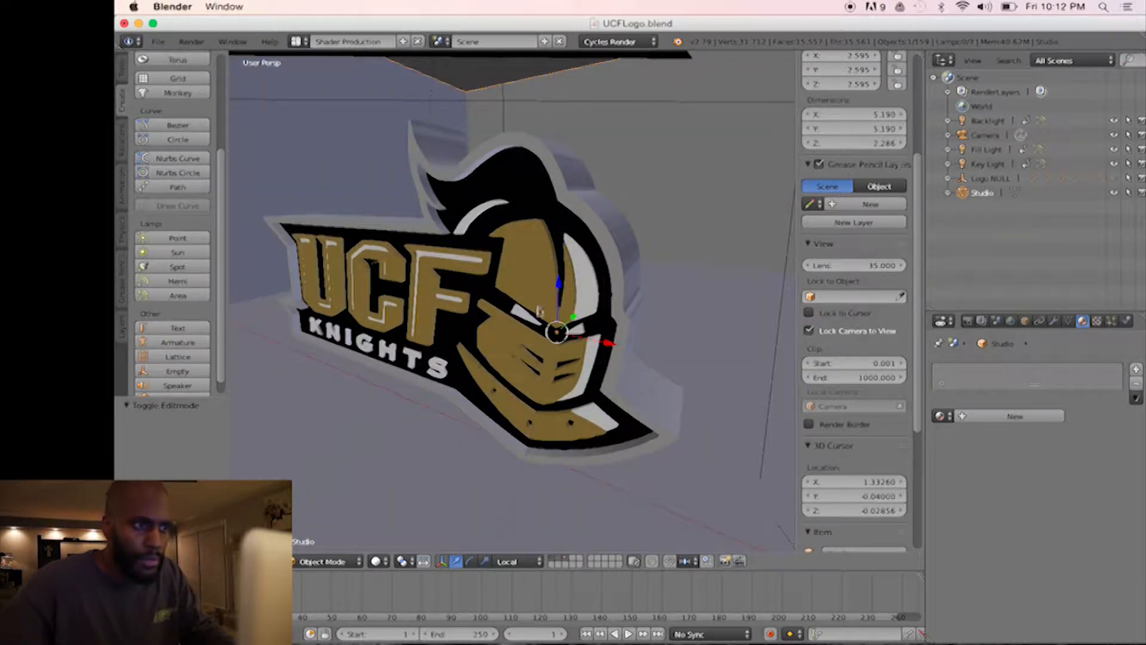
pyautogui.hscroll(-8, 541, 286)
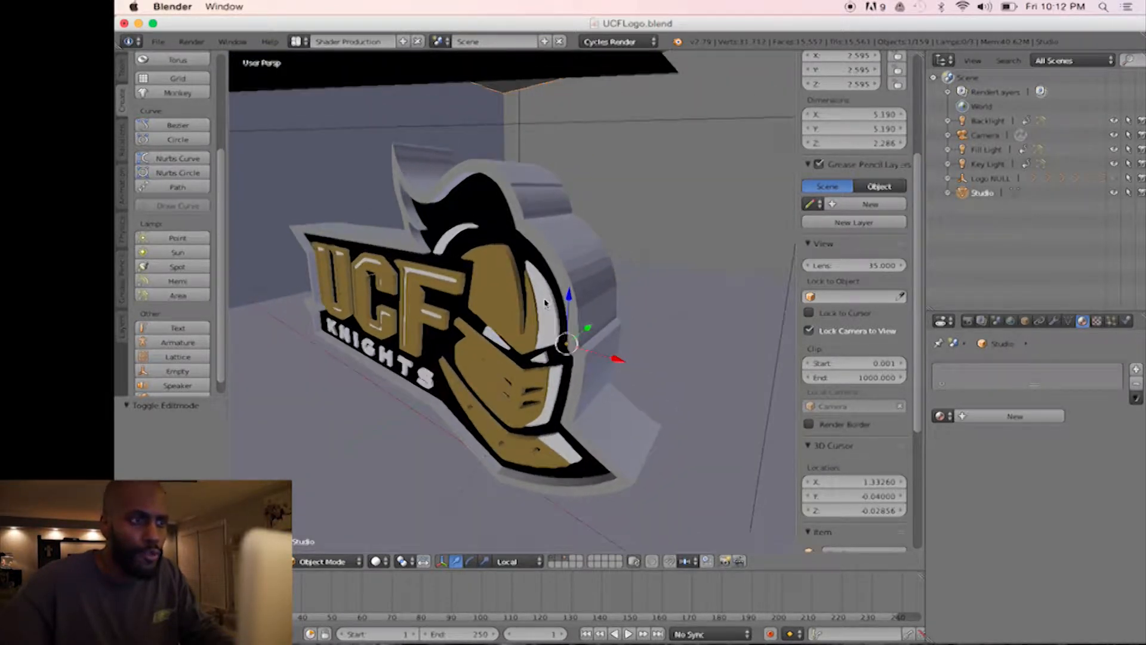
pyautogui.rightClick(582, 265)
pyautogui.rightClick(576, 276)
pyautogui.hscroll(-3, 576, 275)
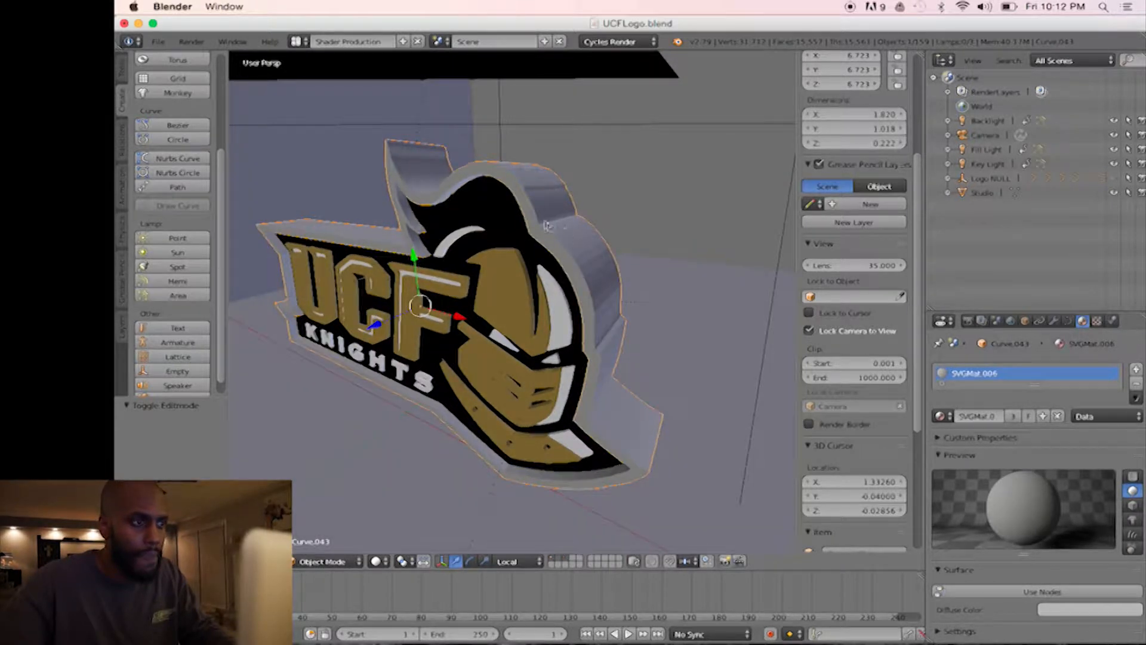
pyautogui.moveTo(555, 265); pyautogui.dragTo(415, 313, button='middle')
pyautogui.moveTo(375, 312); pyautogui.dragTo(362, 310)
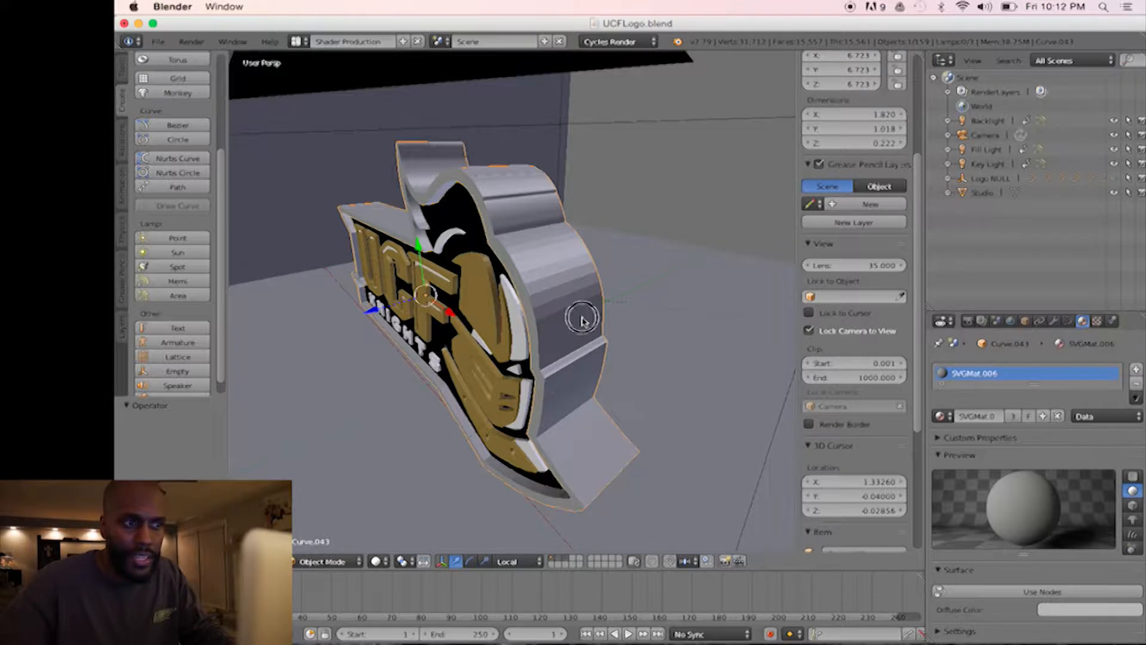
pyautogui.moveTo(582, 320); pyautogui.dragTo(668, 326, button='middle')
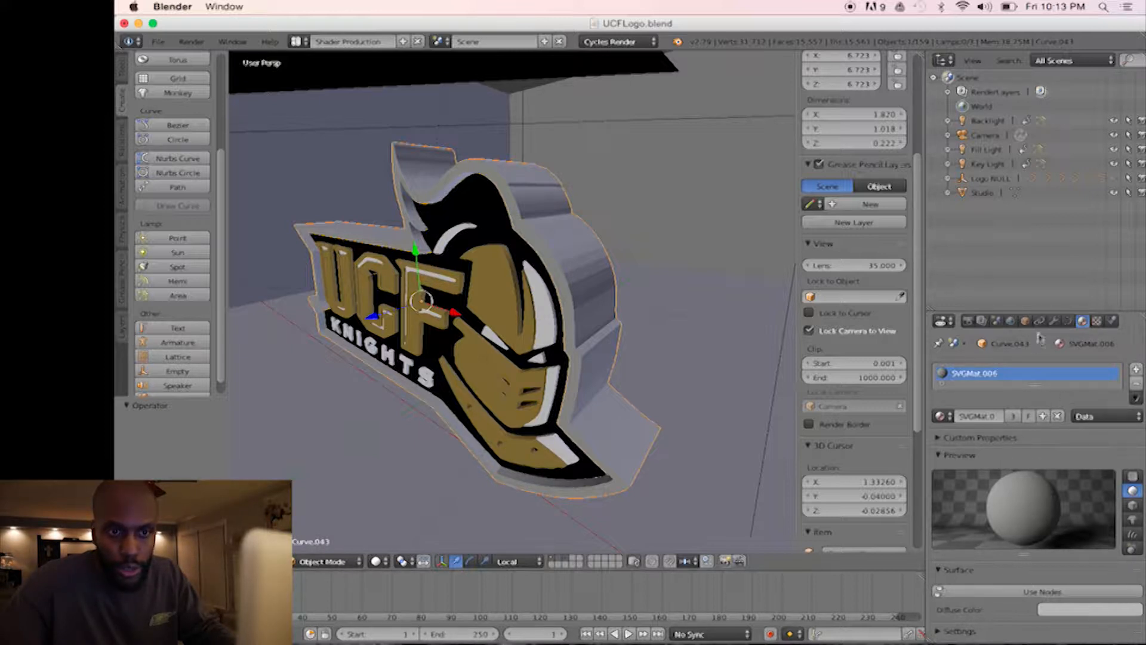
# - Enlarge the material settings area and change the diffuse colour of the outline's SVGMat.006 material to red
pyautogui.moveTo(1046, 314); pyautogui.dragTo(1043, 156)
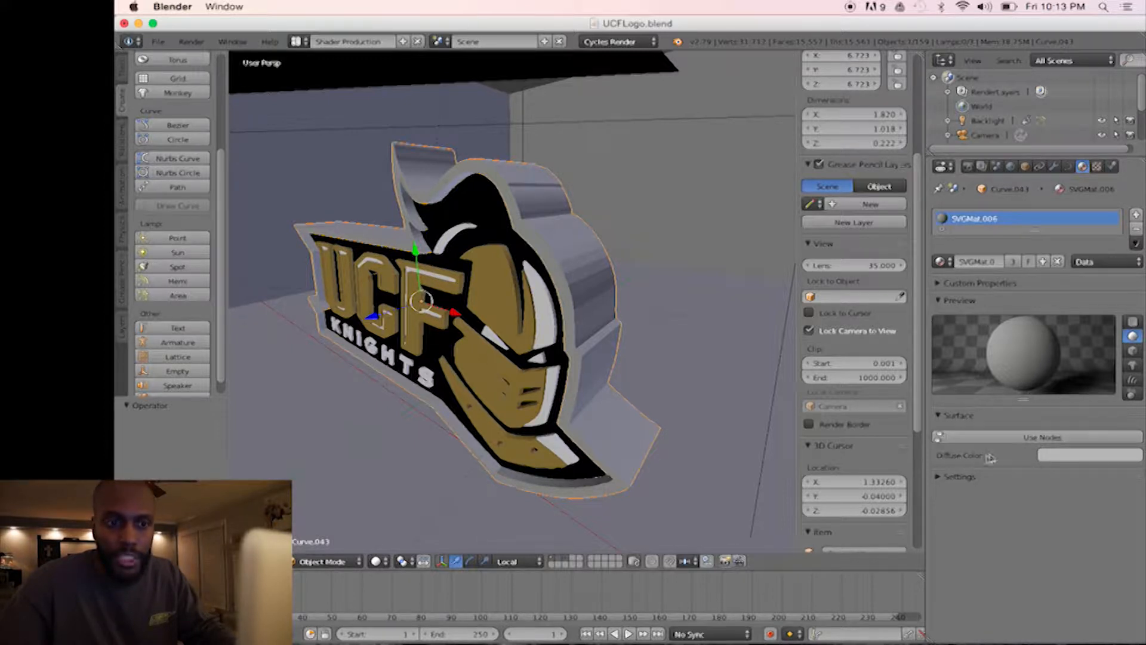
pyautogui.click(1057, 459)
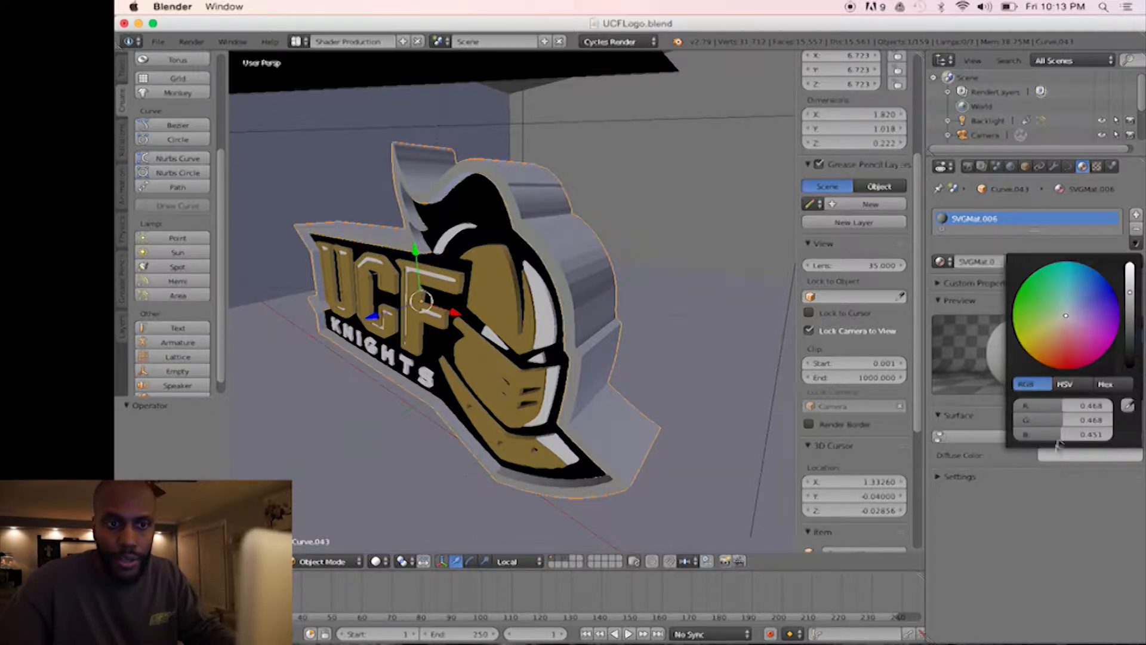
pyautogui.moveTo(1062, 342)
pyautogui.mouseDown()
pyautogui.moveTo(1032, 326)
pyautogui.moveTo(1060, 349)
pyautogui.mouseUp()
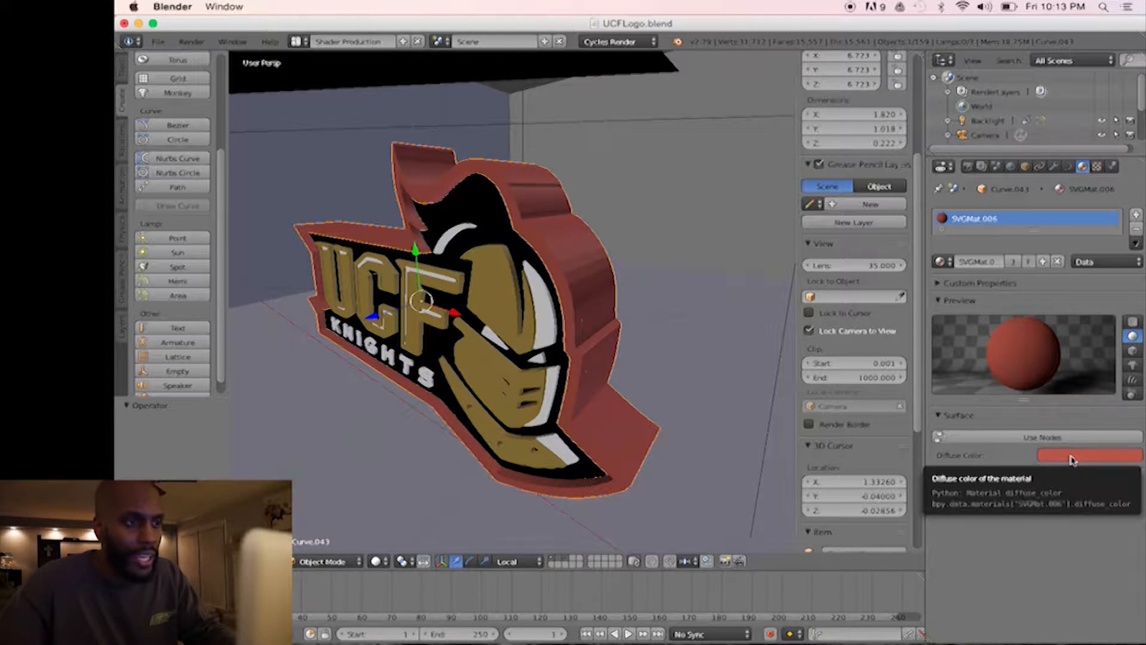
# - Switch the viewport to Rendered shading and inspect the red outline of the logo from the side and front
pyautogui.moveTo(522, 390); pyautogui.dragTo(640, 391, button='middle')
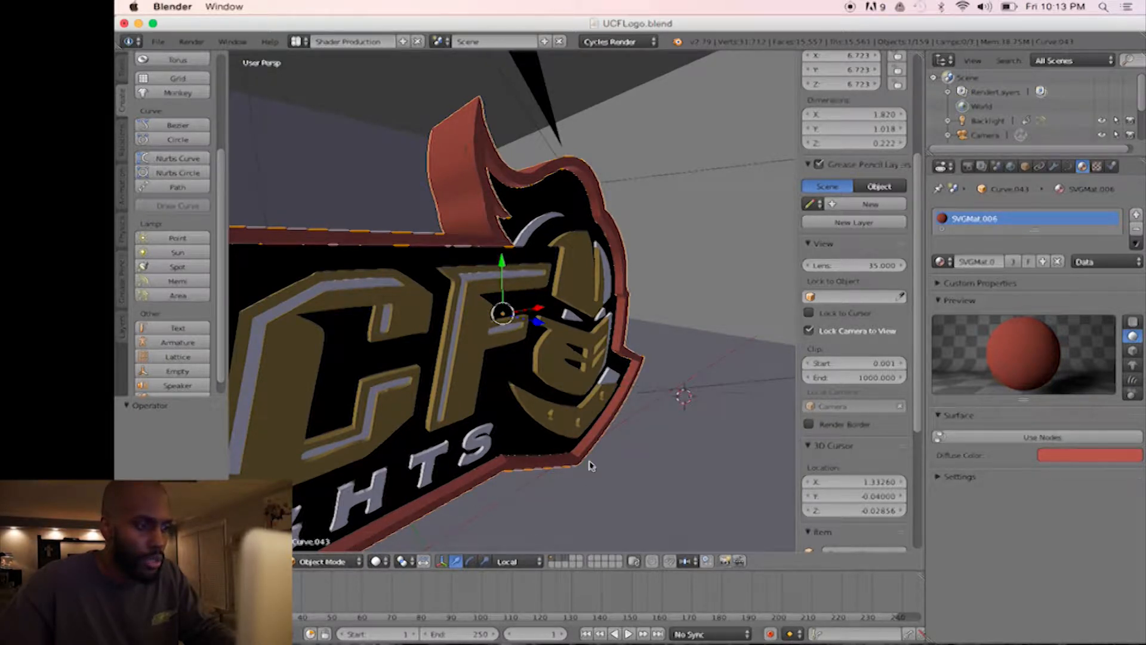
pyautogui.click(375, 561)
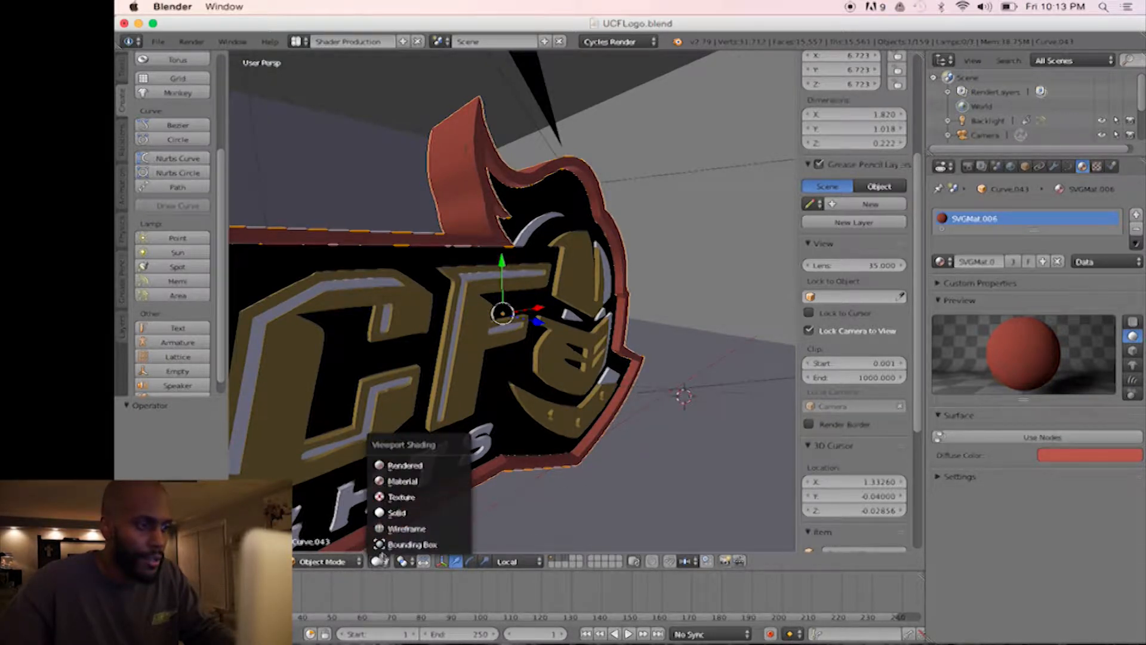
pyautogui.click(405, 466)
pyautogui.moveTo(550, 441); pyautogui.dragTo(559, 333, button='middle')
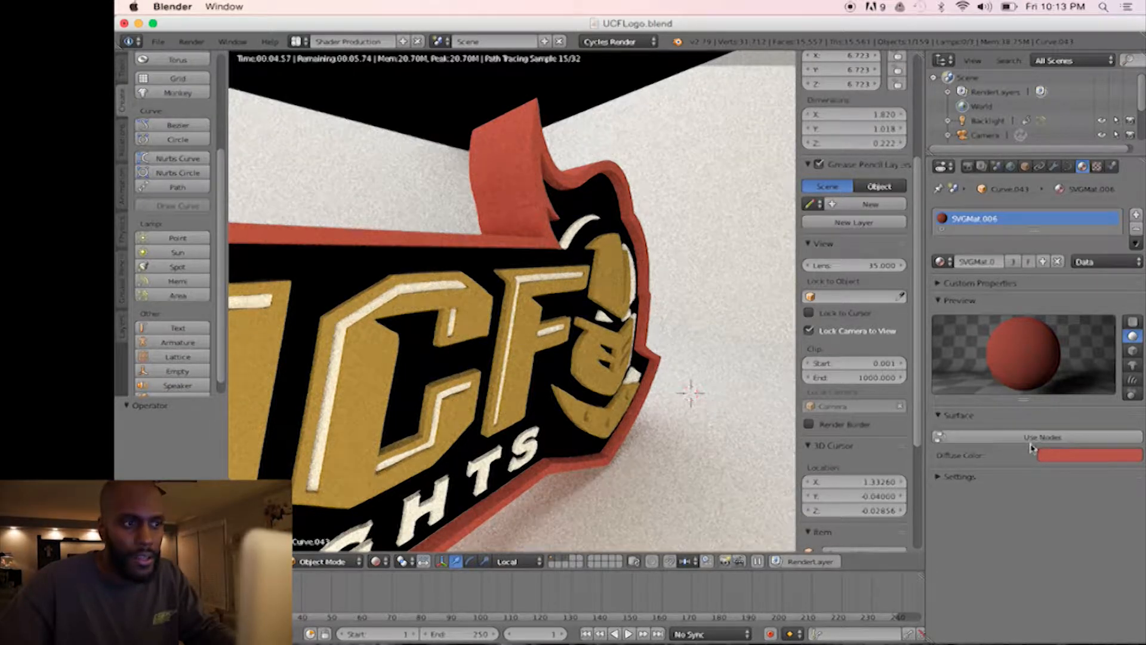
pyautogui.moveTo(759, 420); pyautogui.dragTo(706, 424, button='middle')
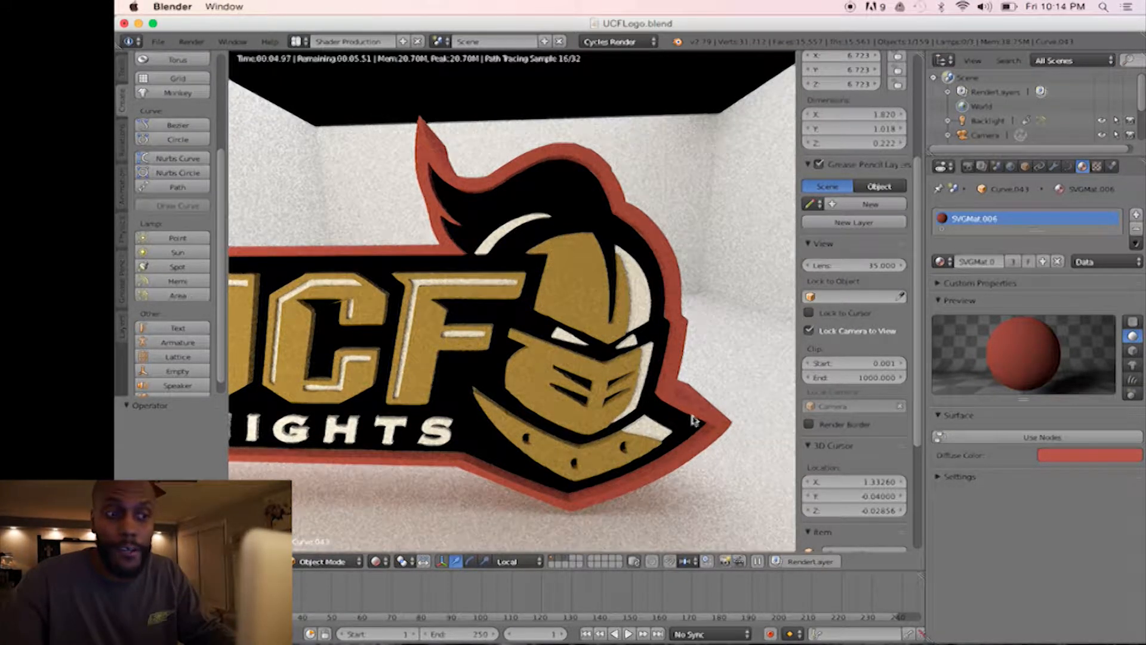
pyautogui.moveTo(702, 414); pyautogui.dragTo(651, 418, button='middle')
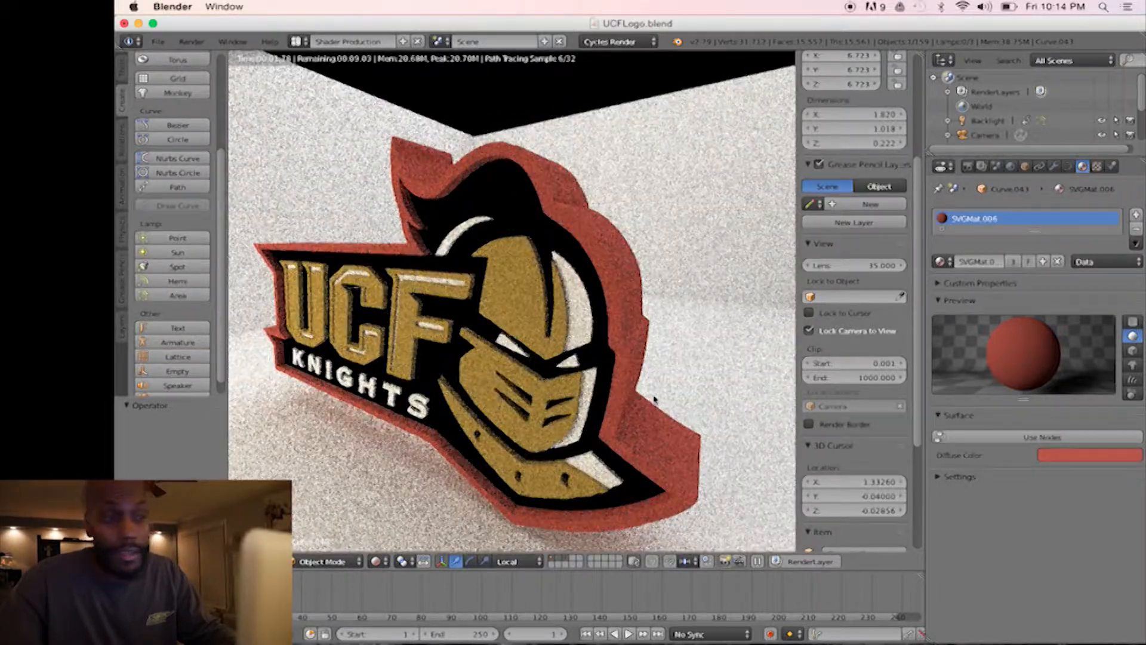
pyautogui.moveTo(652, 394); pyautogui.dragTo(665, 397, button='middle')
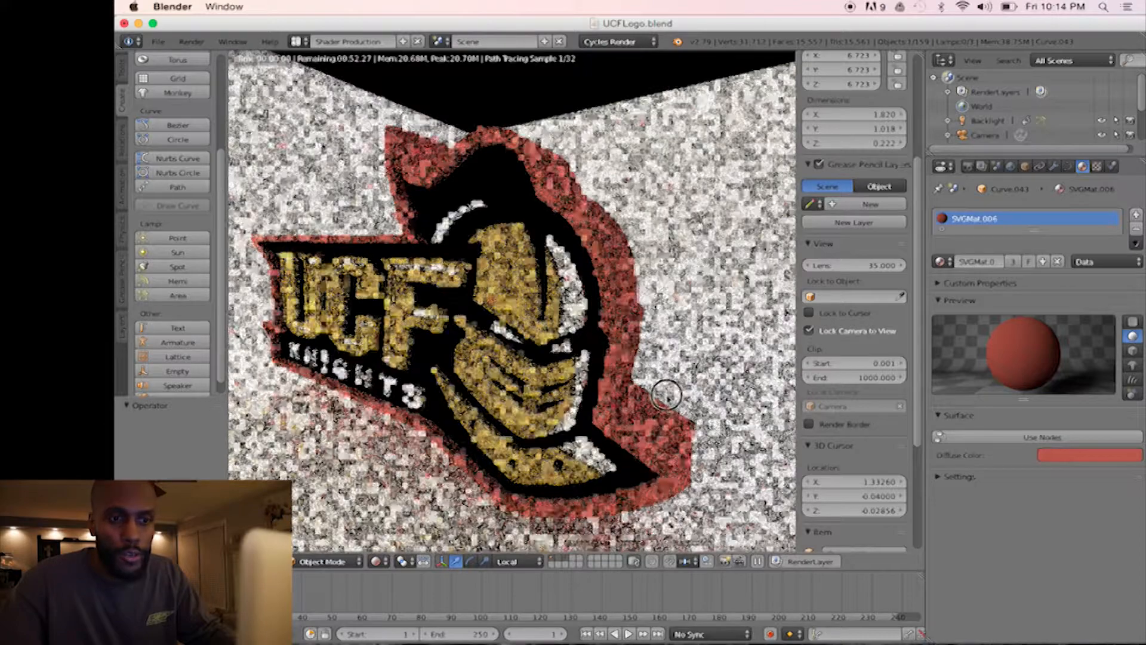
# - Enable nodes on the outline's SVGMat.006 material, change its surface shader to Glossy BSDF, and check the reflections around the logo
pyautogui.click(1042, 437)
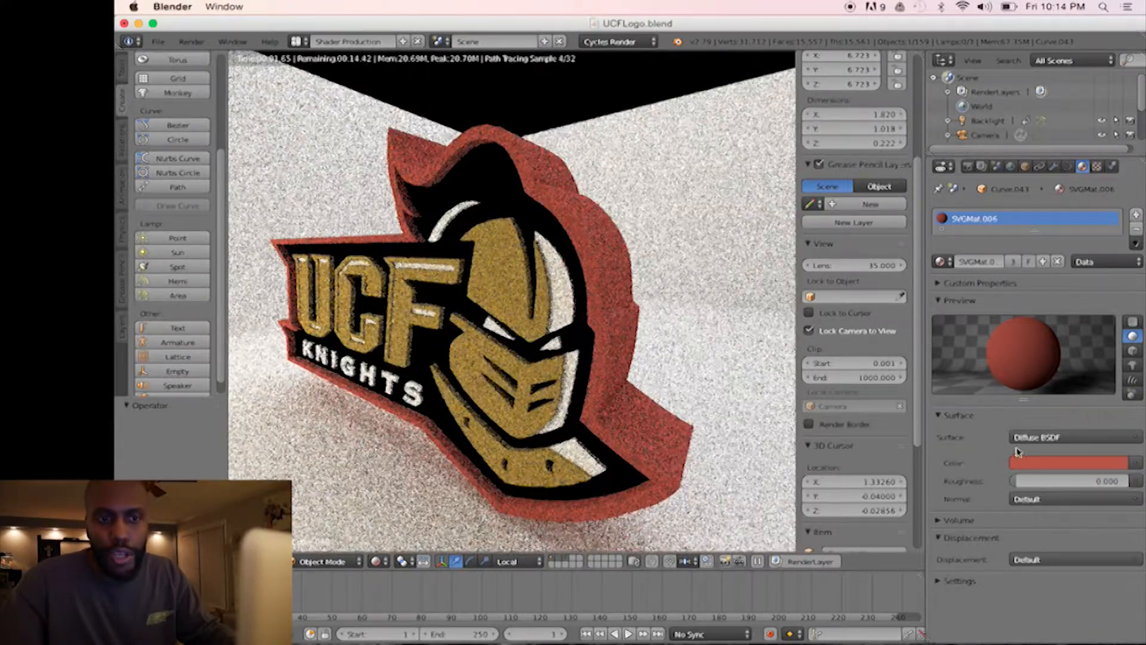
pyautogui.click(1042, 437)
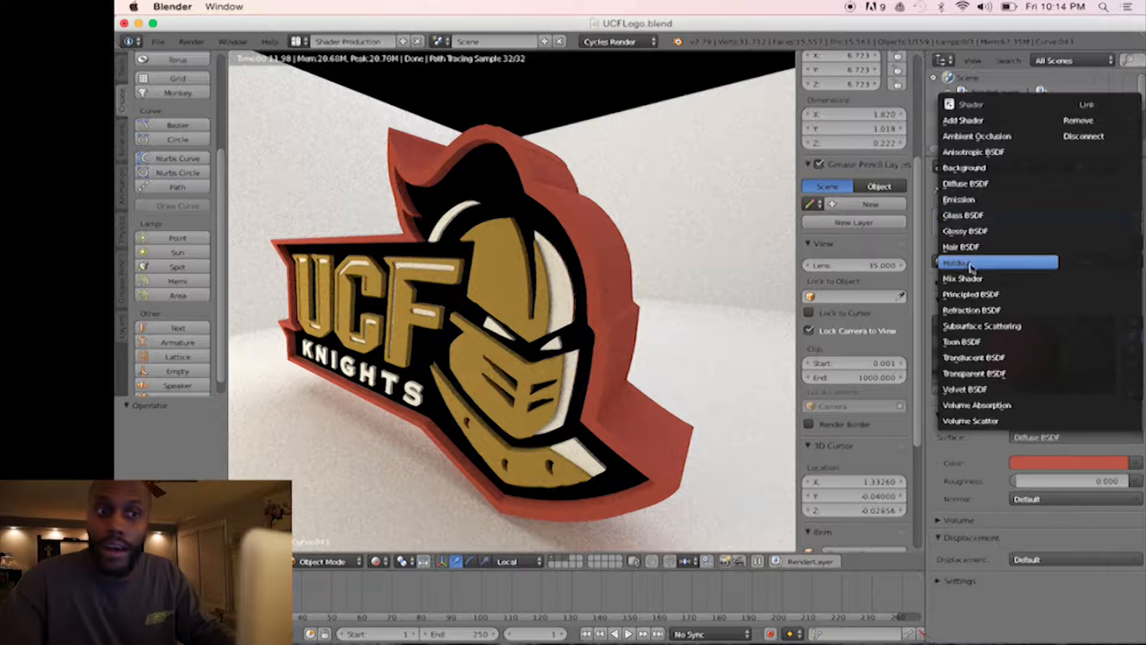
pyautogui.click(980, 233)
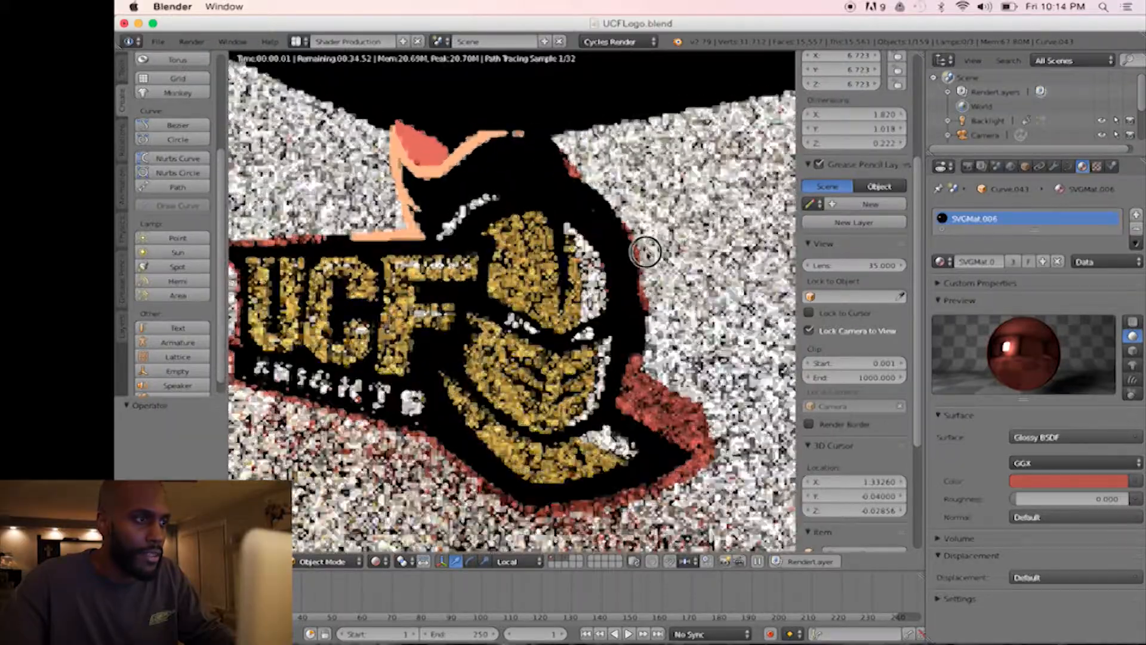
pyautogui.moveTo(649, 253); pyautogui.dragTo(662, 219, button='middle')
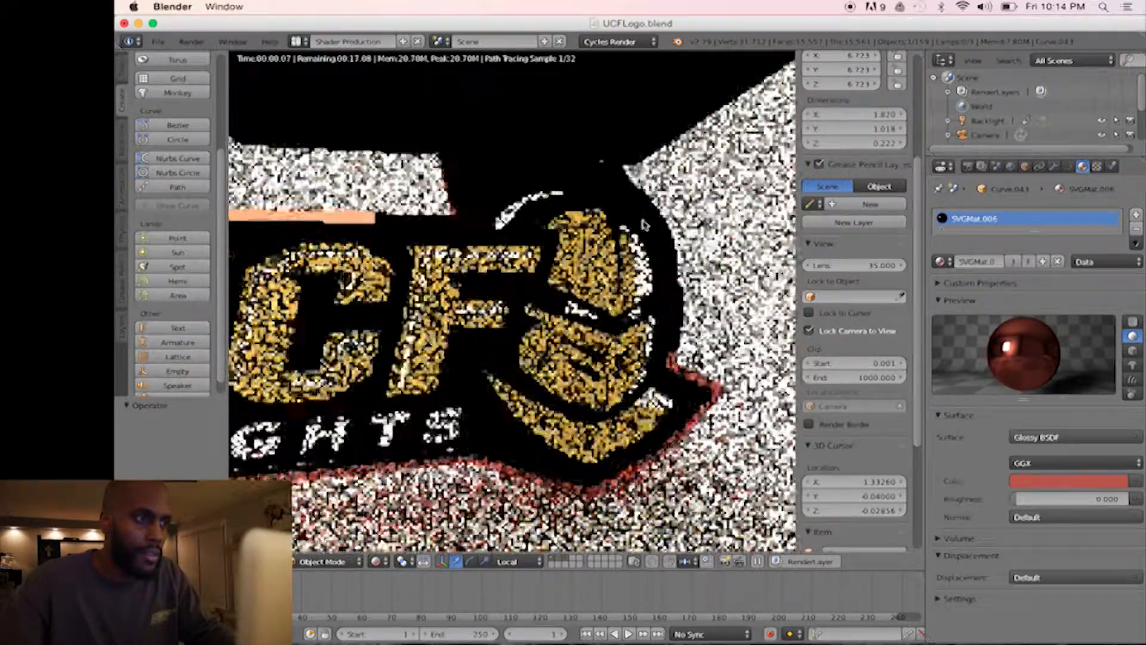
pyautogui.scroll(-4, 661, 219)
pyautogui.scroll(-3, 646, 221)
pyautogui.moveTo(634, 222)
pyautogui.mouseDown(button='middle')
pyautogui.moveTo(654, 223)
pyautogui.moveTo(606, 225)
pyautogui.moveTo(634, 230)
pyautogui.mouseUp(button='middle')
pyautogui.scroll(2, 633, 242)
pyautogui.scroll(1, 631, 250)
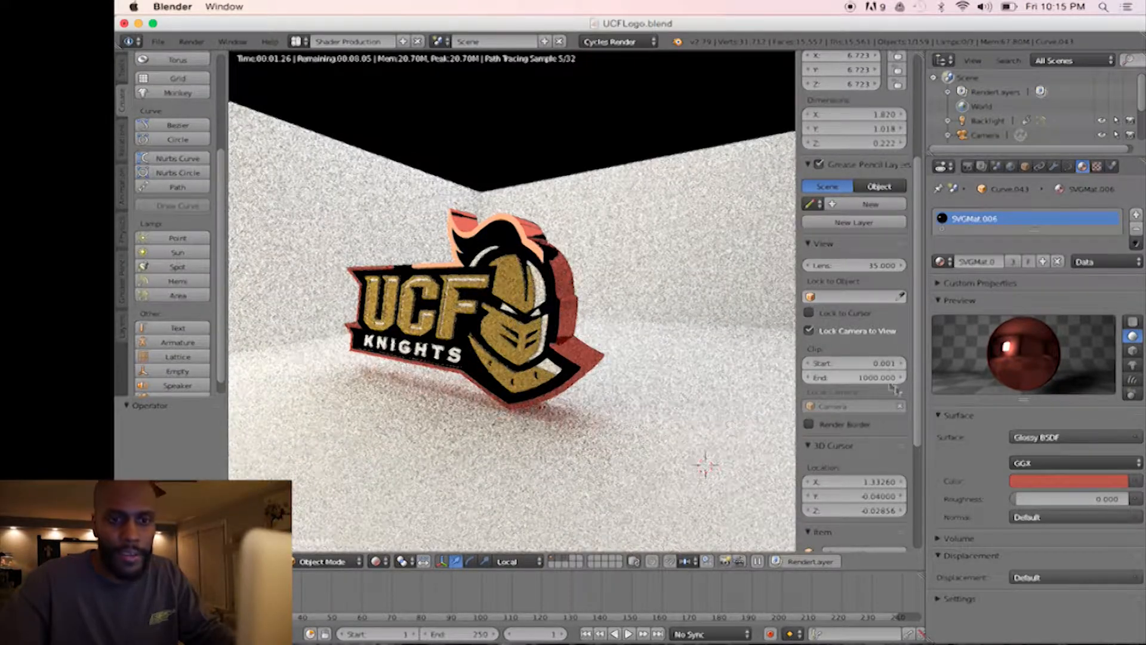
# - Remove the red from the outline's glossy colour and set its R, G and B values to 0
pyautogui.click(1039, 485)
pyautogui.moveTo(1066, 377)
pyautogui.mouseDown()
pyautogui.moveTo(1053, 329)
pyautogui.moveTo(1118, 306)
pyautogui.moveTo(1116, 338)
pyautogui.mouseUp()
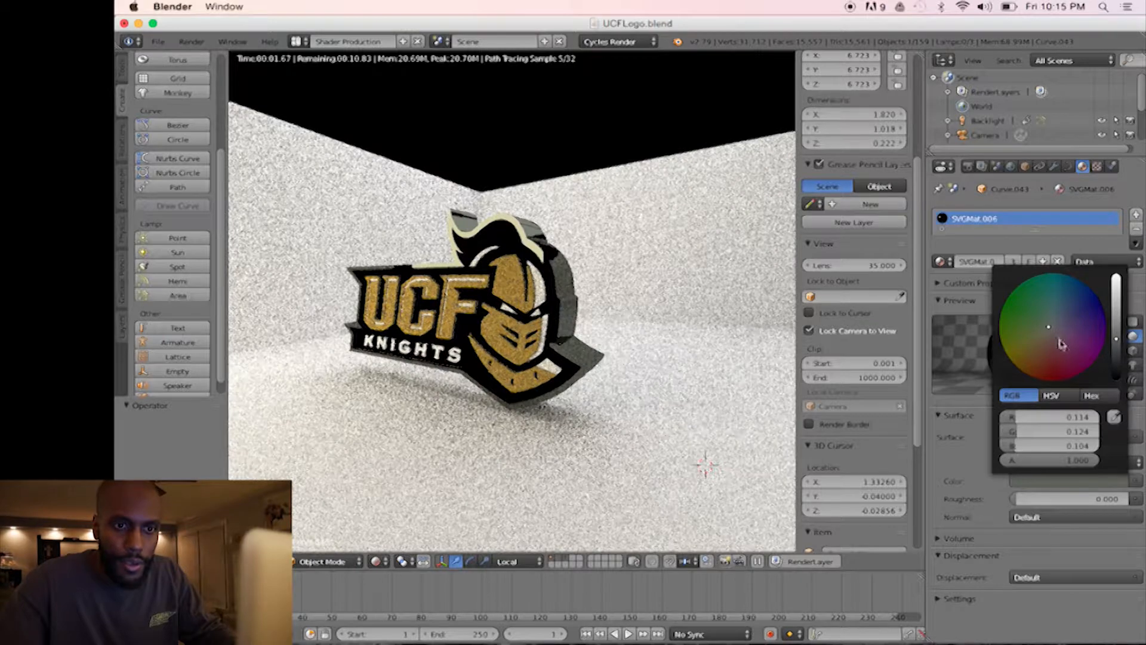
pyautogui.click(1077, 418)
pyautogui.write('0')
pyautogui.press('Return')
pyautogui.click(1084, 432)
pyautogui.write('0')
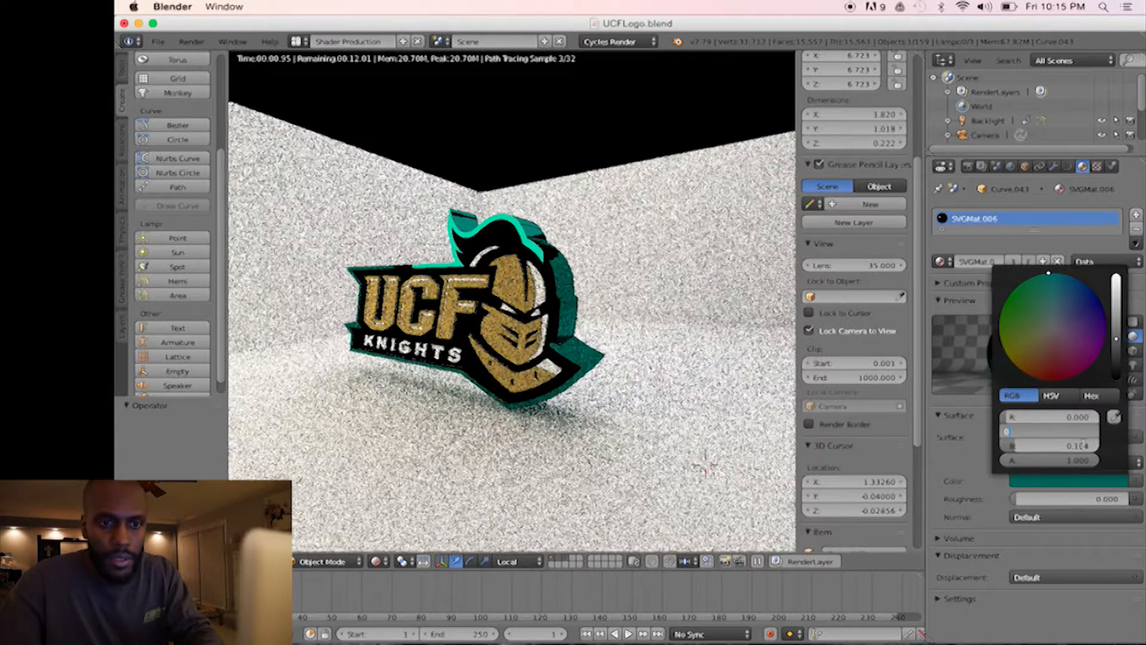
pyautogui.press('Return')
pyautogui.click(1084, 446)
pyautogui.write('0')
pyautogui.click(1113, 448)
# - Brighten the outline's glossy colour to a dark grey of RGB 0.050 and set its roughness to 0.070
pyautogui.moveTo(1118, 377); pyautogui.dragTo(1117, 351)
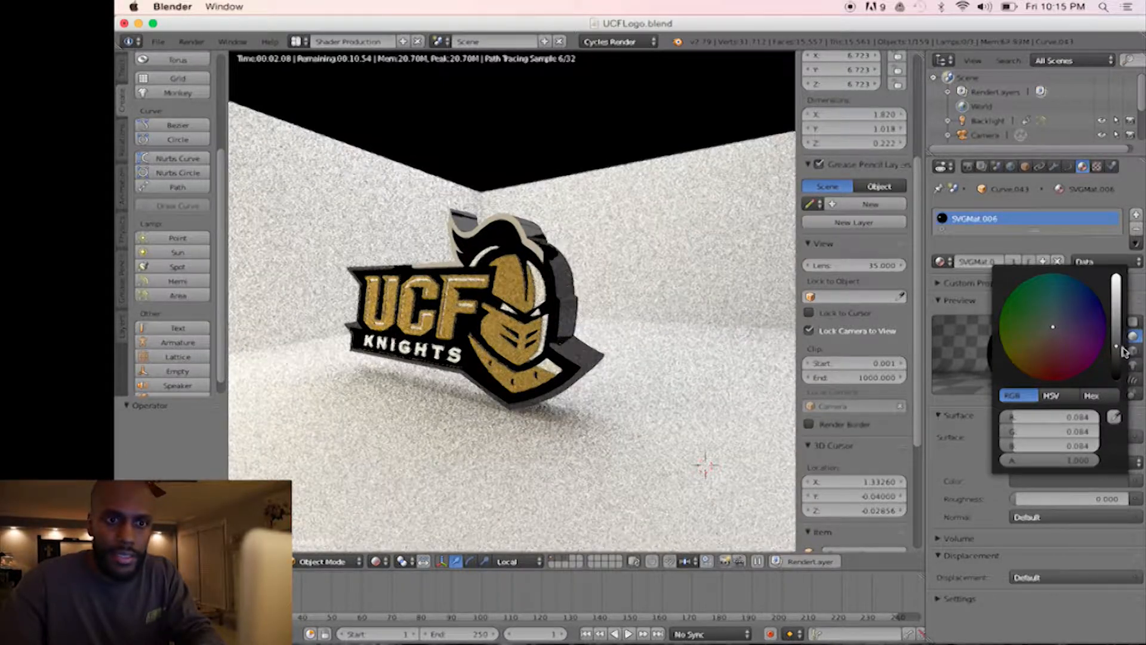
pyautogui.moveTo(1118, 352); pyautogui.dragTo(1116, 351)
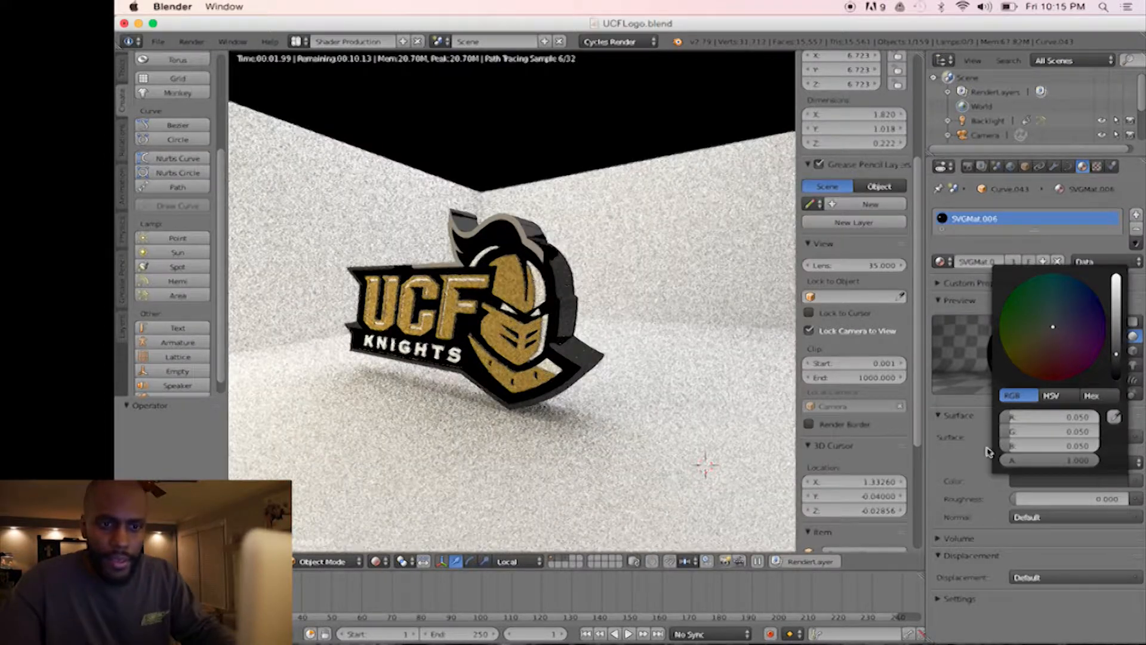
pyautogui.moveTo(1019, 505); pyautogui.dragTo(1027, 505)
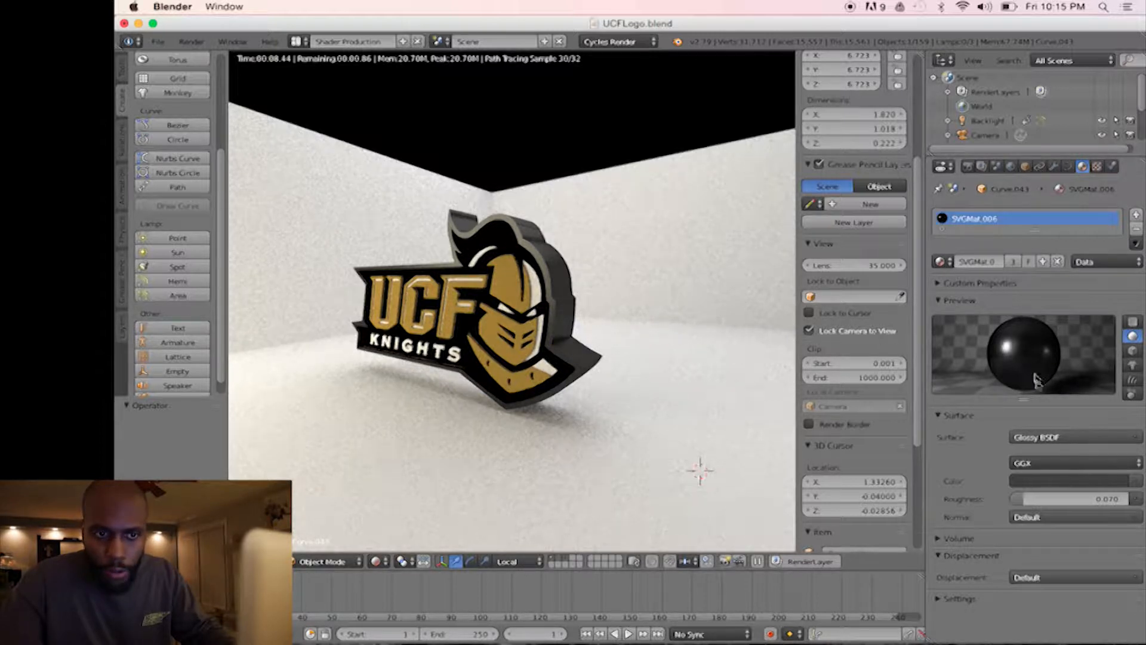
# - Lighten the dark grey glossy colour of the outline material slightly
pyautogui.click(1045, 481)
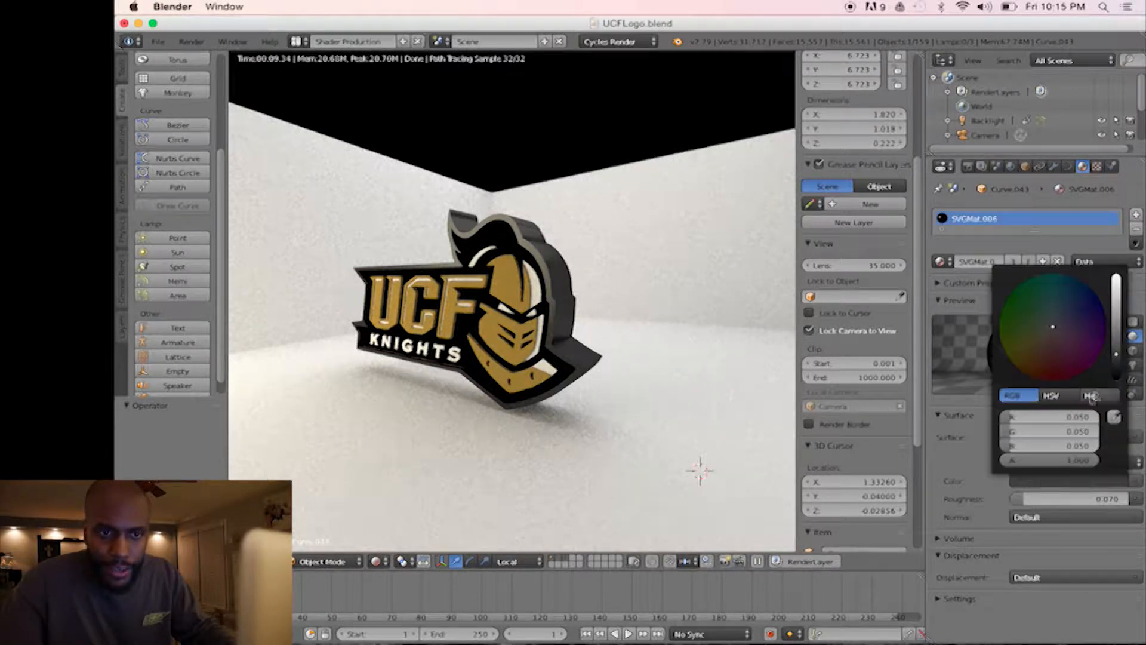
pyautogui.moveTo(1116, 377); pyautogui.dragTo(1117, 344)
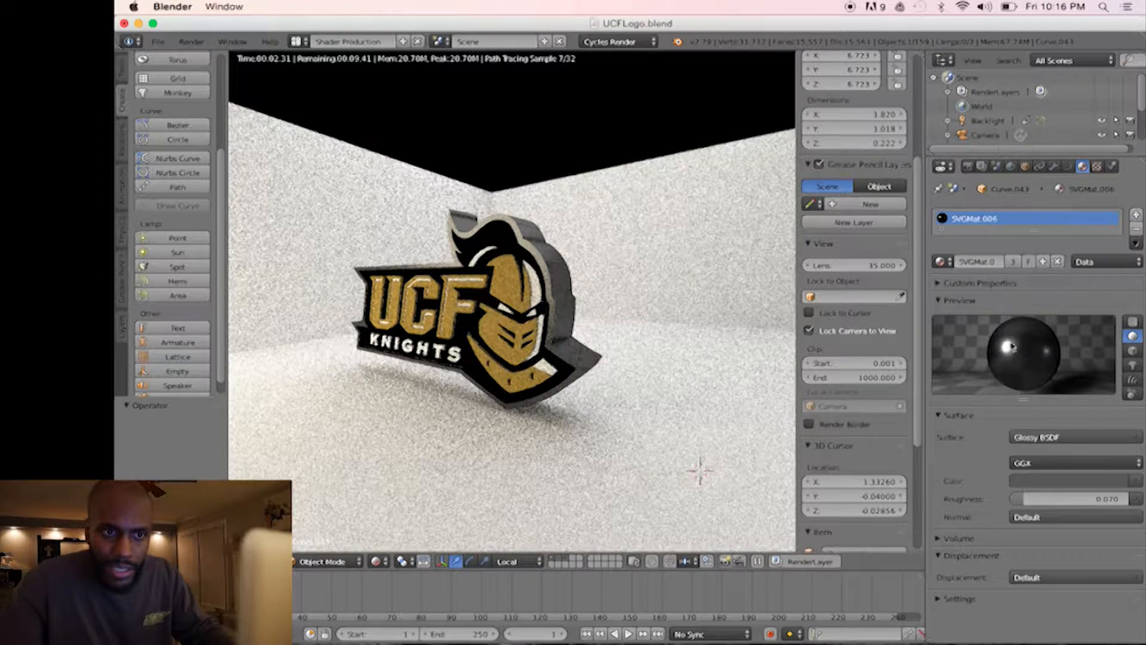
pyautogui.click(1045, 482)
pyautogui.moveTo(1116, 354); pyautogui.dragTo(1117, 344)
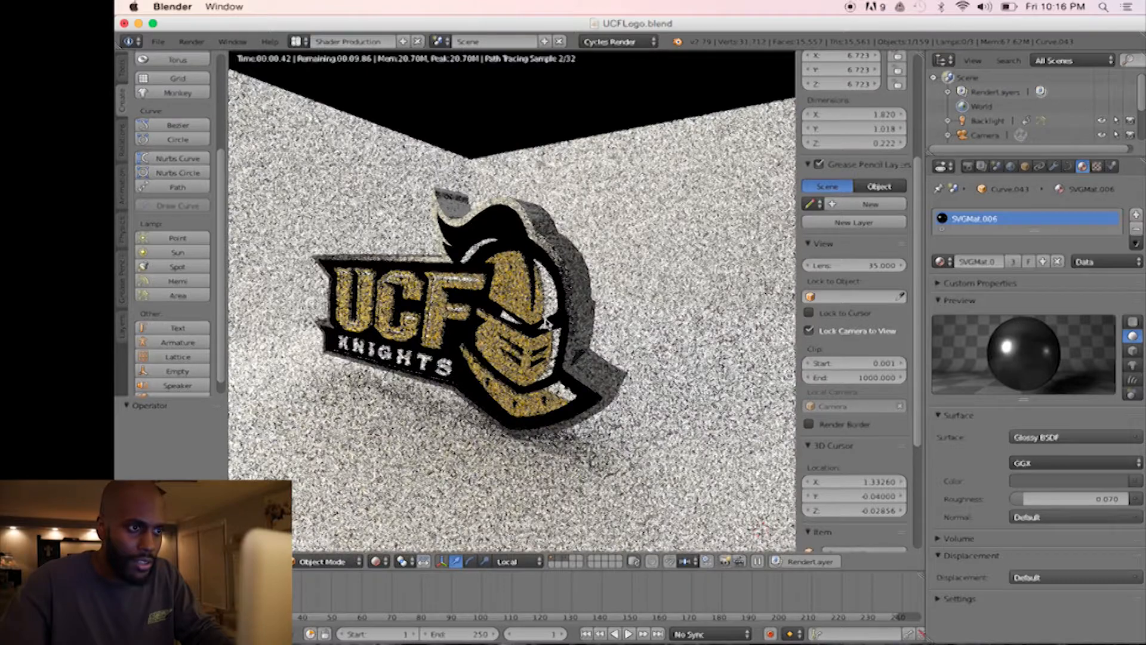
# - Fine-tune the roughness of the outline's glossy material to 0.057
pyautogui.scroll(1, 547, 324)
pyautogui.moveTo(1025, 500); pyautogui.dragTo(1028, 502)
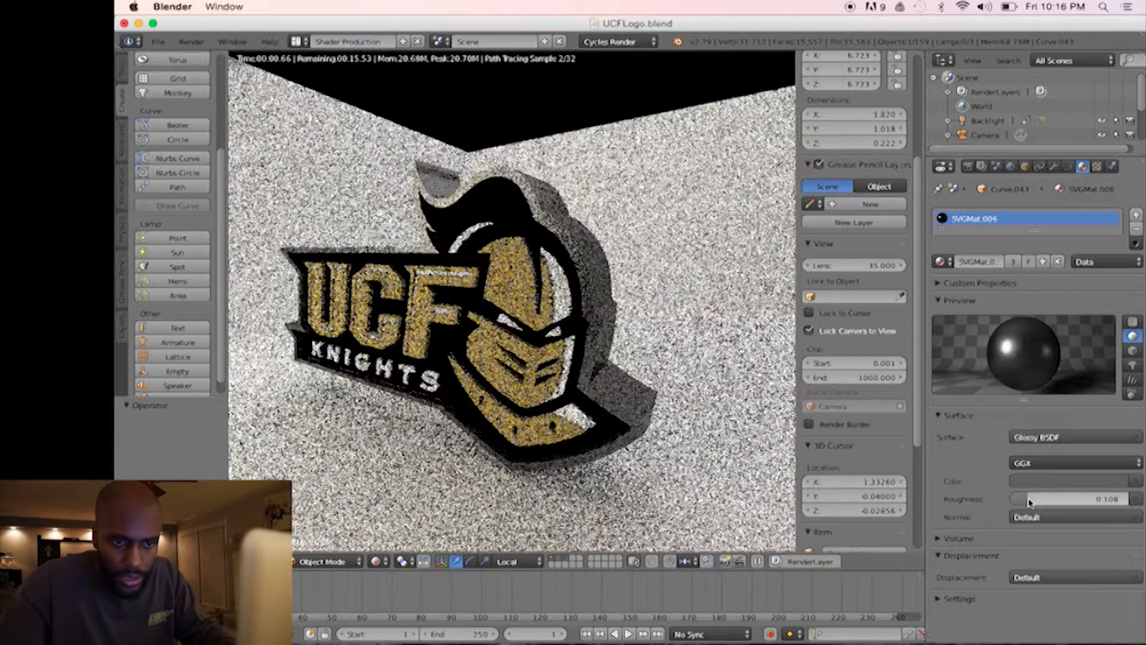
pyautogui.moveTo(1026, 500); pyautogui.dragTo(1025, 500)
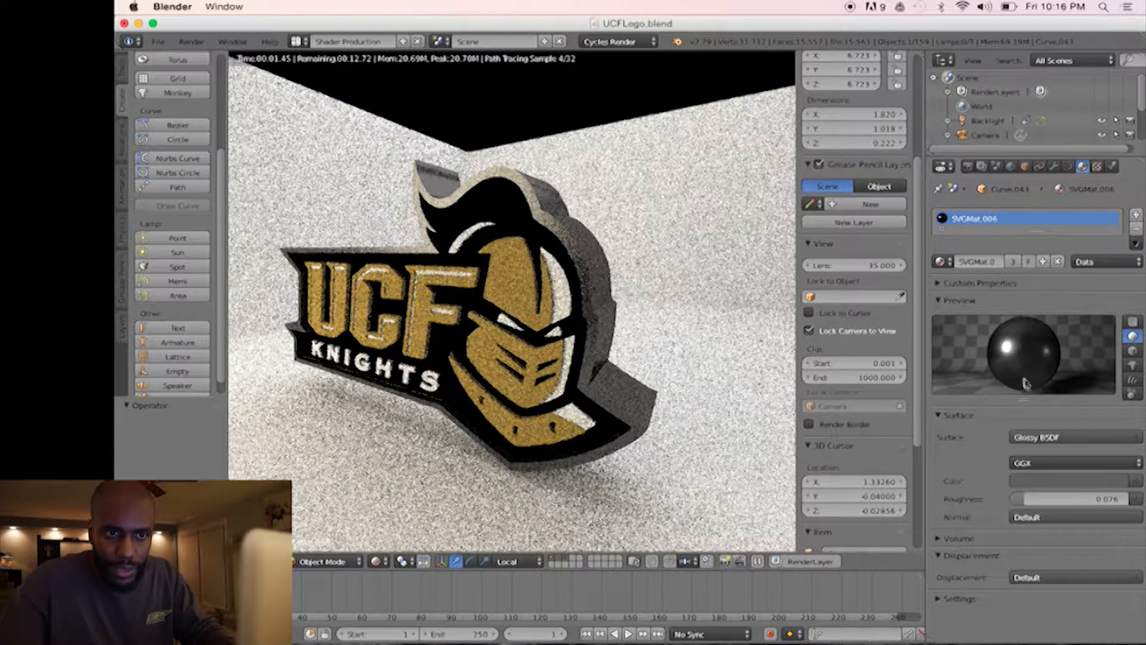
pyautogui.moveTo(1025, 500); pyautogui.dragTo(1014, 500)
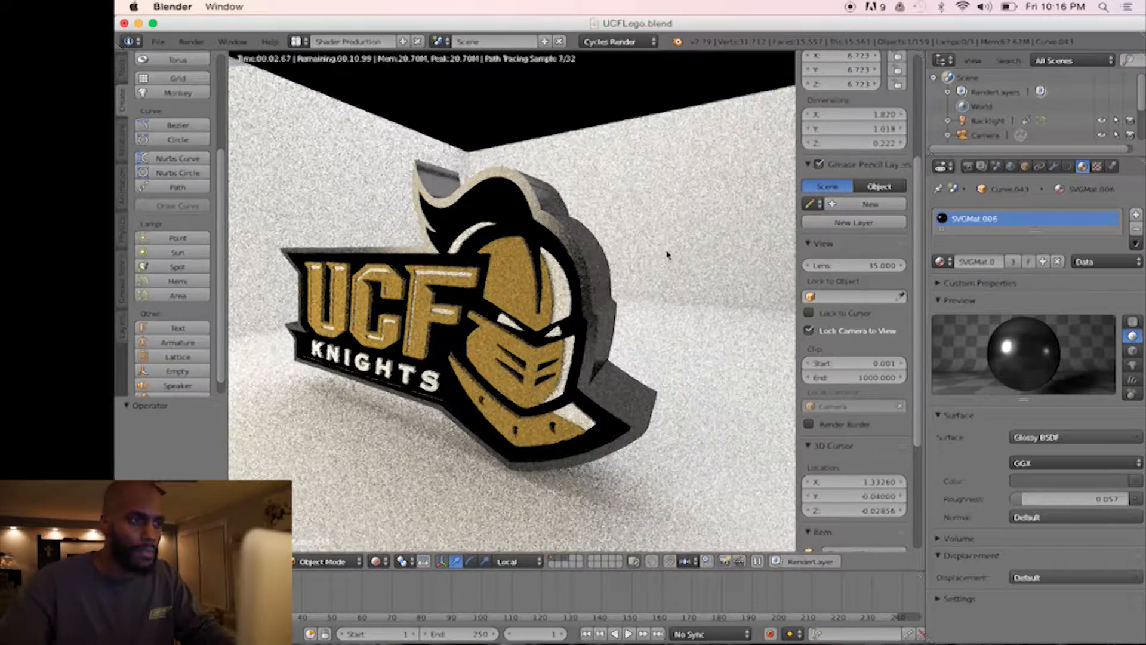
# - Inspect the outline's glossy finish in the render from near and far, and select the black backing piece
pyautogui.scroll(-2, 664, 252)
pyautogui.scroll(2, 664, 251)
pyautogui.moveTo(664, 251); pyautogui.dragTo(643, 263, button='middle')
pyautogui.scroll(4, 642, 263)
pyautogui.scroll(-2, 643, 263)
pyautogui.scroll(-2, 643, 263)
pyautogui.scroll(2, 496, 179)
pyautogui.rightClick(499, 179)
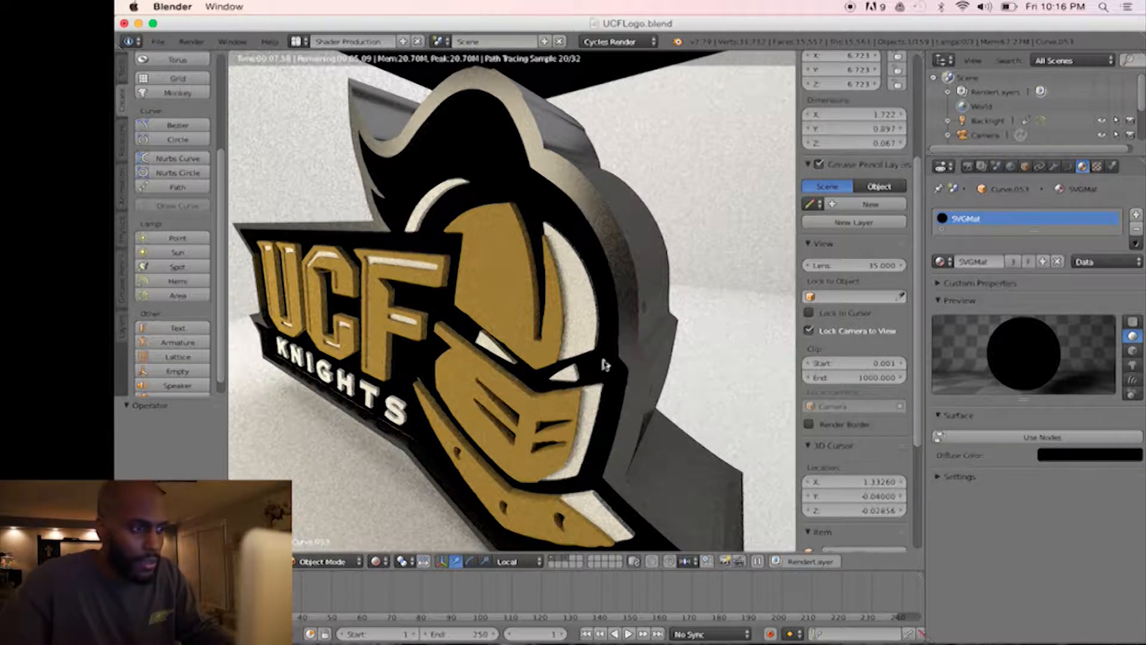
# - Switch the viewport to Material shading and frame the whole logo
pyautogui.click(376, 561)
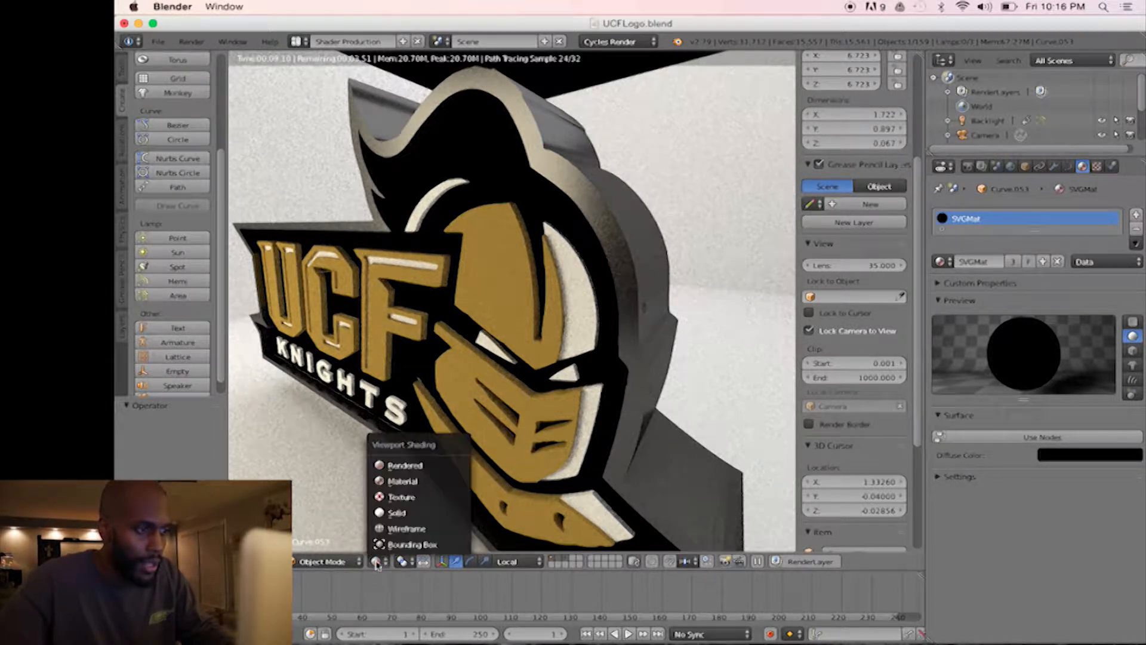
pyautogui.click(422, 481)
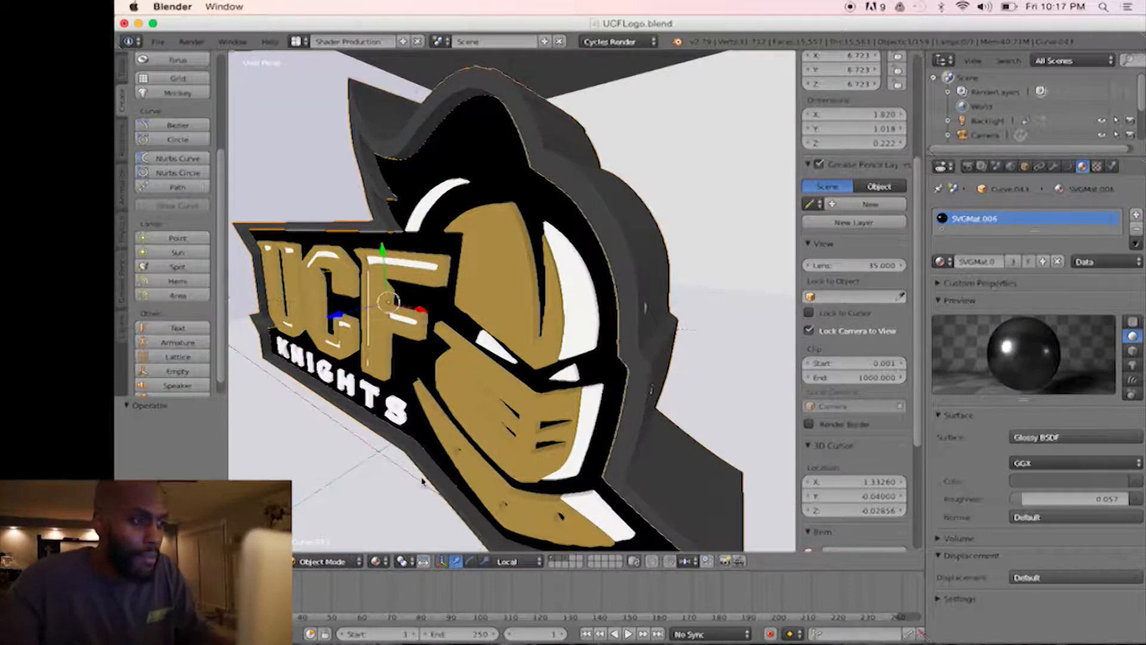
pyautogui.moveTo(444, 447); pyautogui.dragTo(464, 423, button='middle')
pyautogui.scroll(-2, 458, 436)
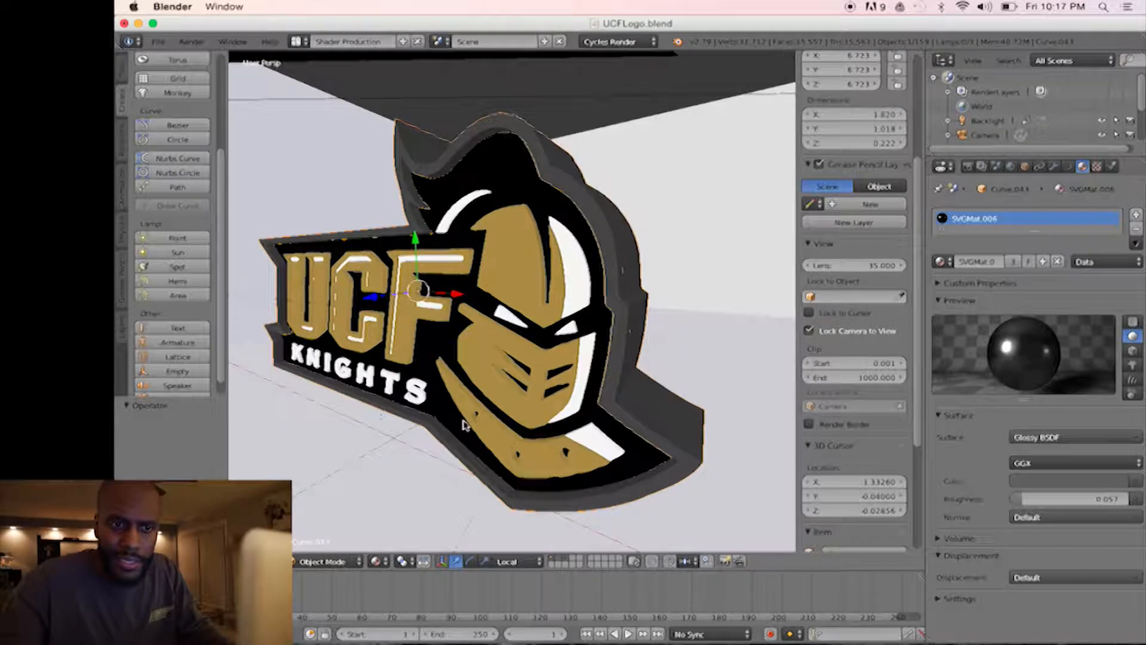
# - Select the logo's black backing object, enable nodes on its SVGMat material, and change the surface shader to Glossy BSDF
pyautogui.rightClick(520, 190)
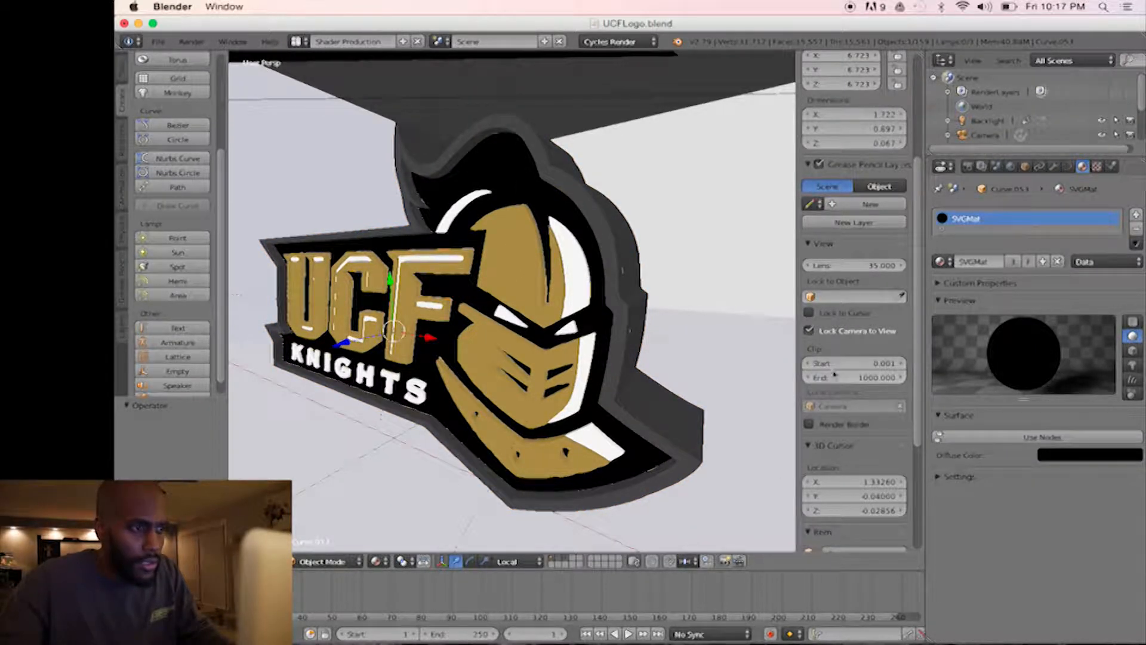
pyautogui.moveTo(725, 379); pyautogui.dragTo(700, 372, button='middle')
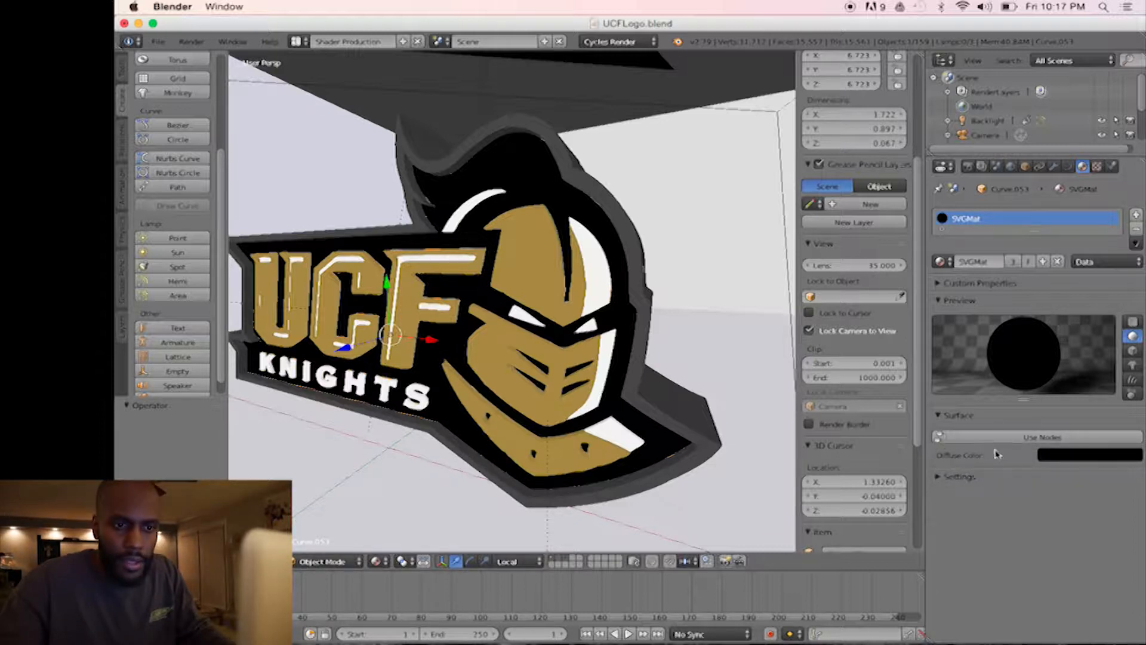
pyautogui.click(1028, 439)
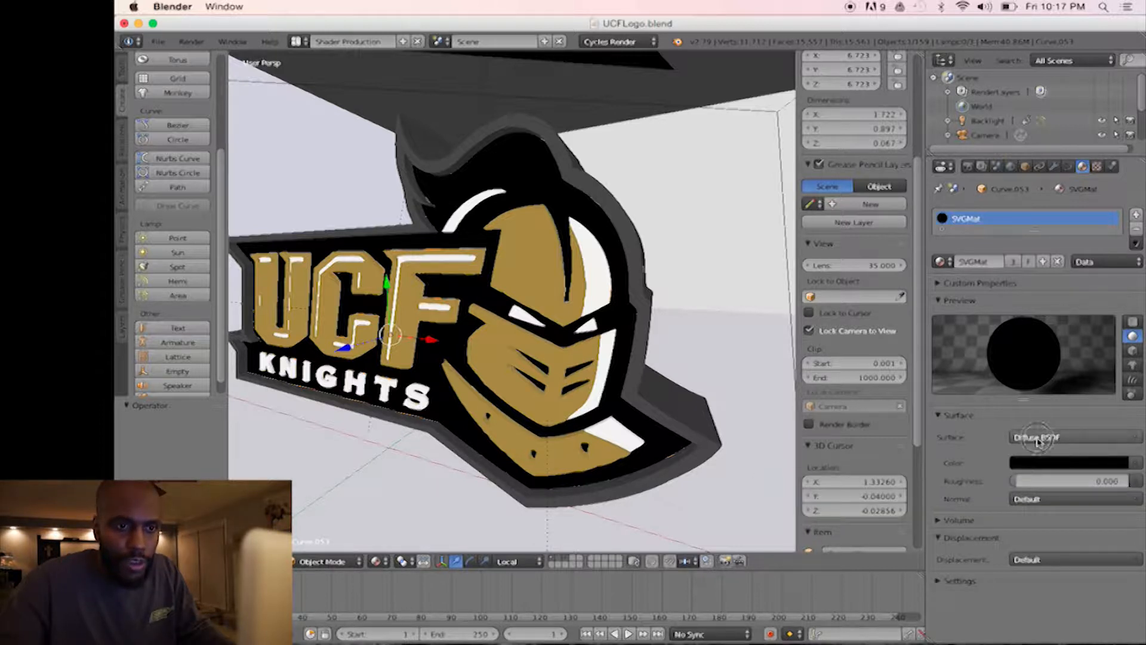
pyautogui.click(1037, 441)
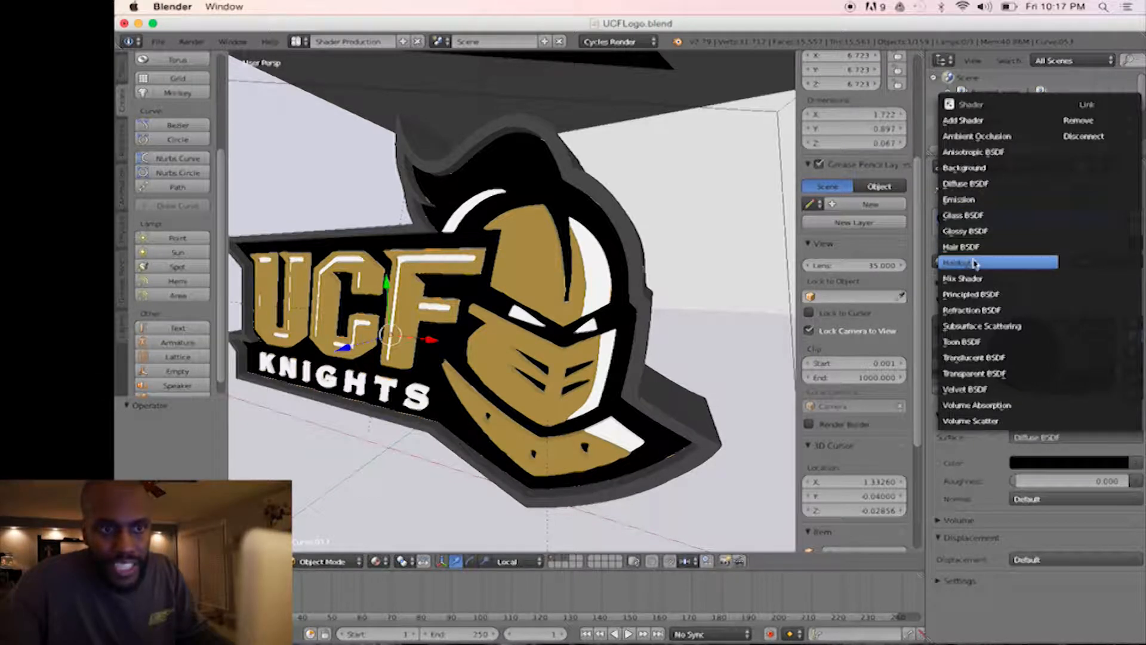
pyautogui.click(965, 231)
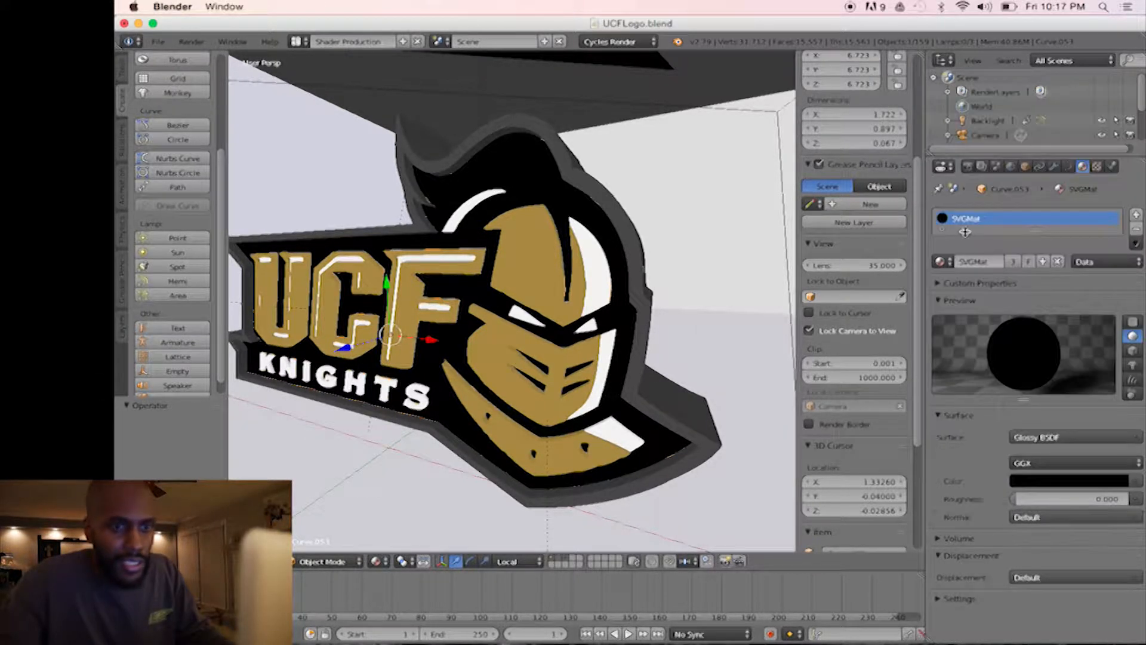
# - Lighten the black backing's glossy colour to dark grey and set its roughness to 0.083
pyautogui.click(1033, 481)
pyautogui.click(1117, 365)
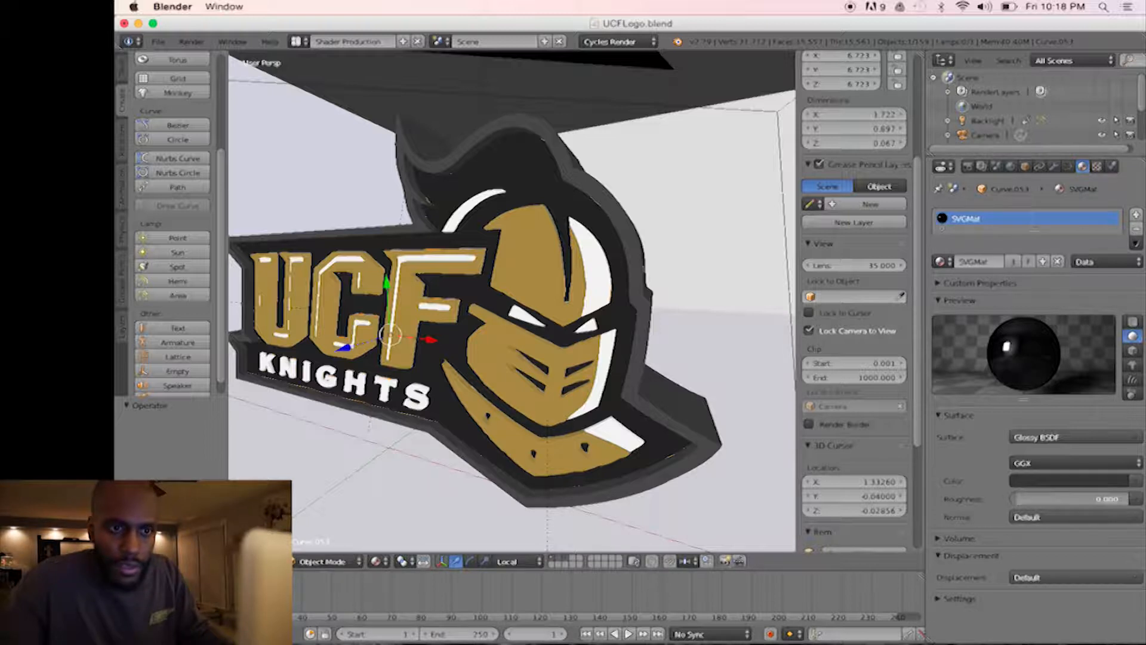
pyautogui.moveTo(1070, 499); pyautogui.dragTo(1081, 499)
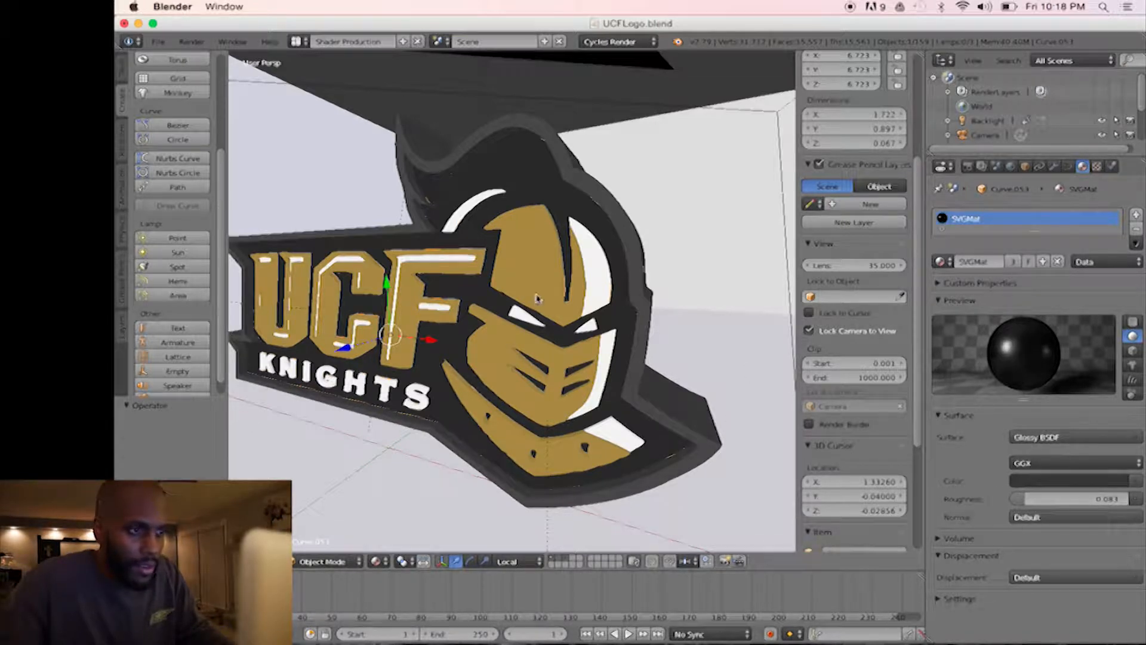
# - Select the gold parts of the logo, enable nodes on their SVGMat.117 material, and use Glossy BSDF with roughness 0.019
pyautogui.rightClick(536, 299)
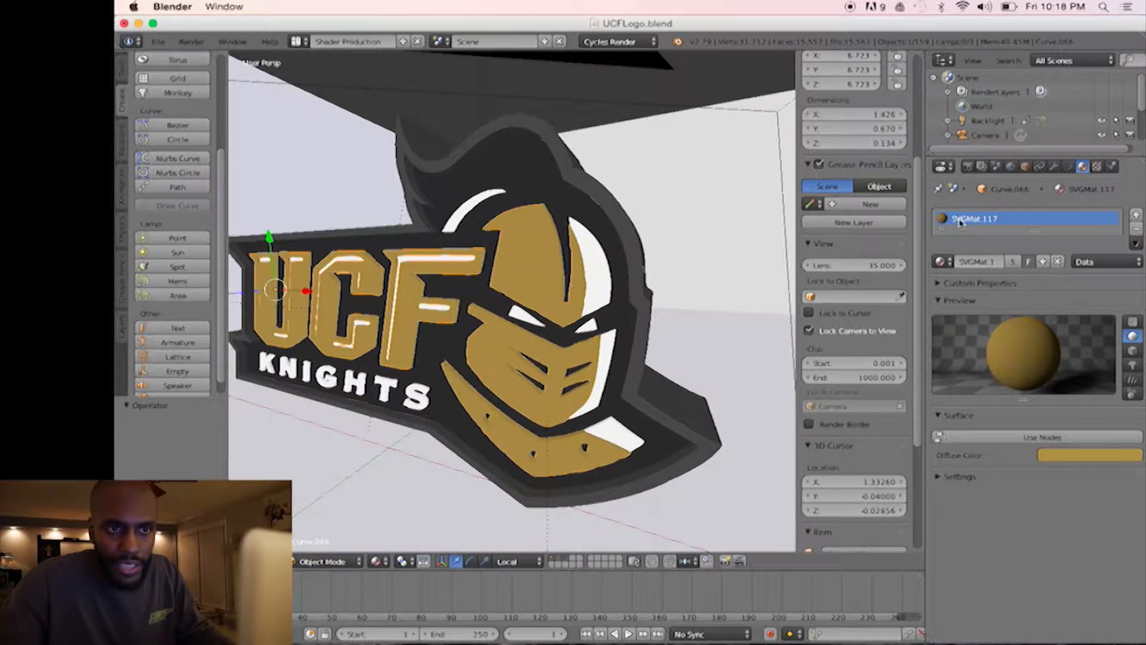
pyautogui.click(987, 442)
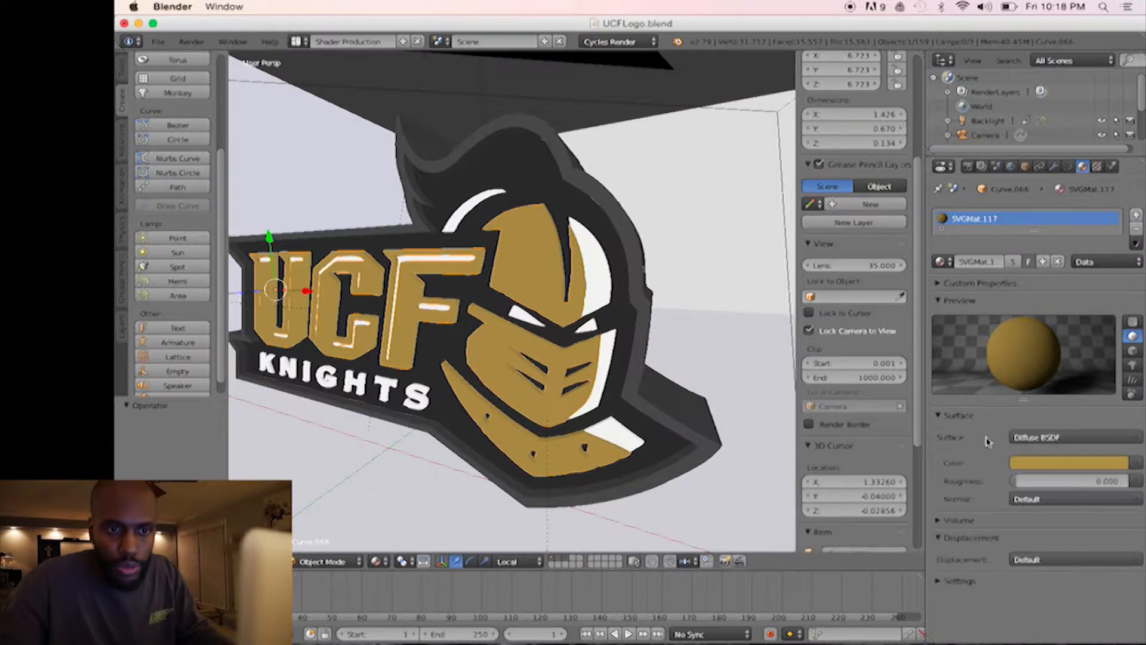
pyautogui.click(1039, 438)
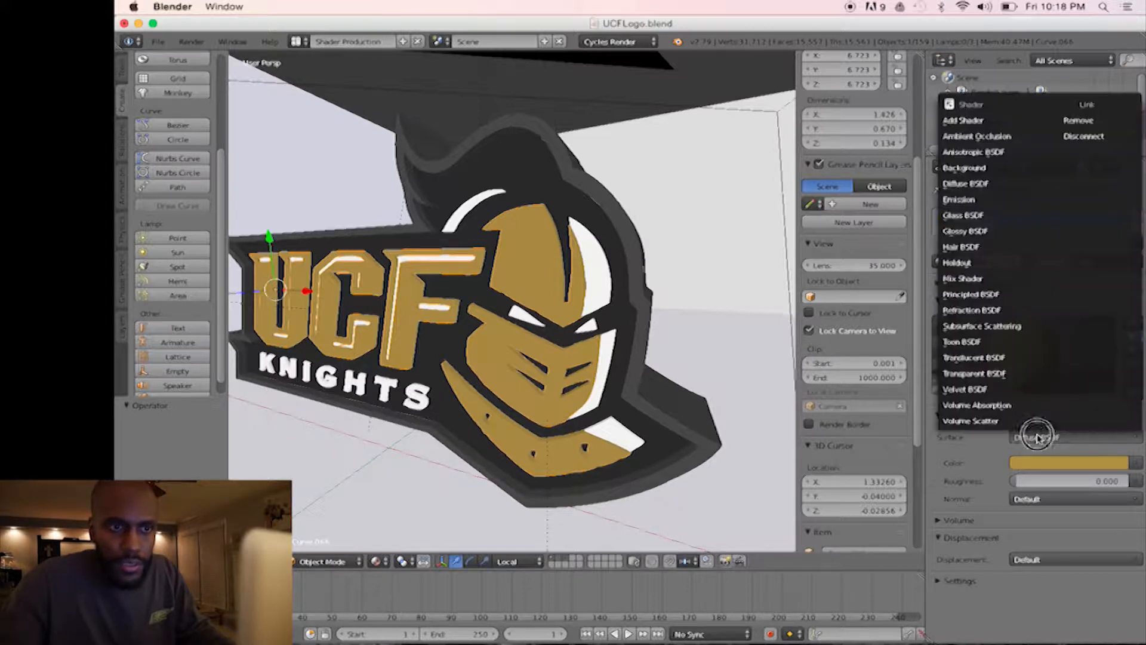
pyautogui.click(974, 231)
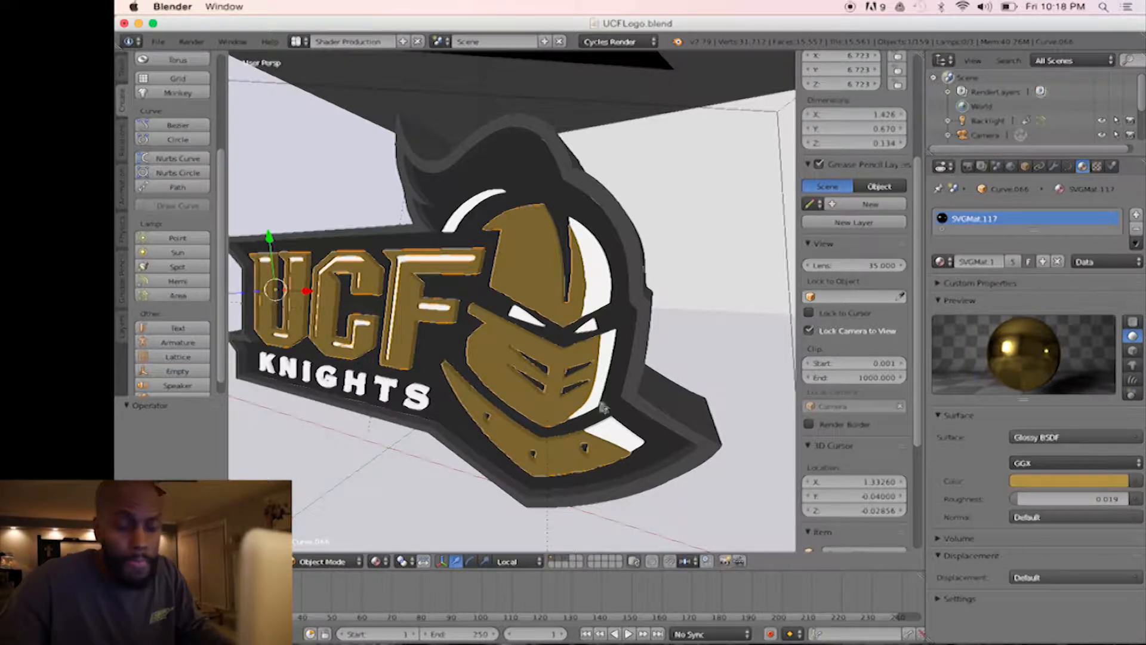
# - Select the logo's white parts, enable nodes on their SVGMat.086 material, and change the surface shader to Emission
pyautogui.rightClick(679, 352)
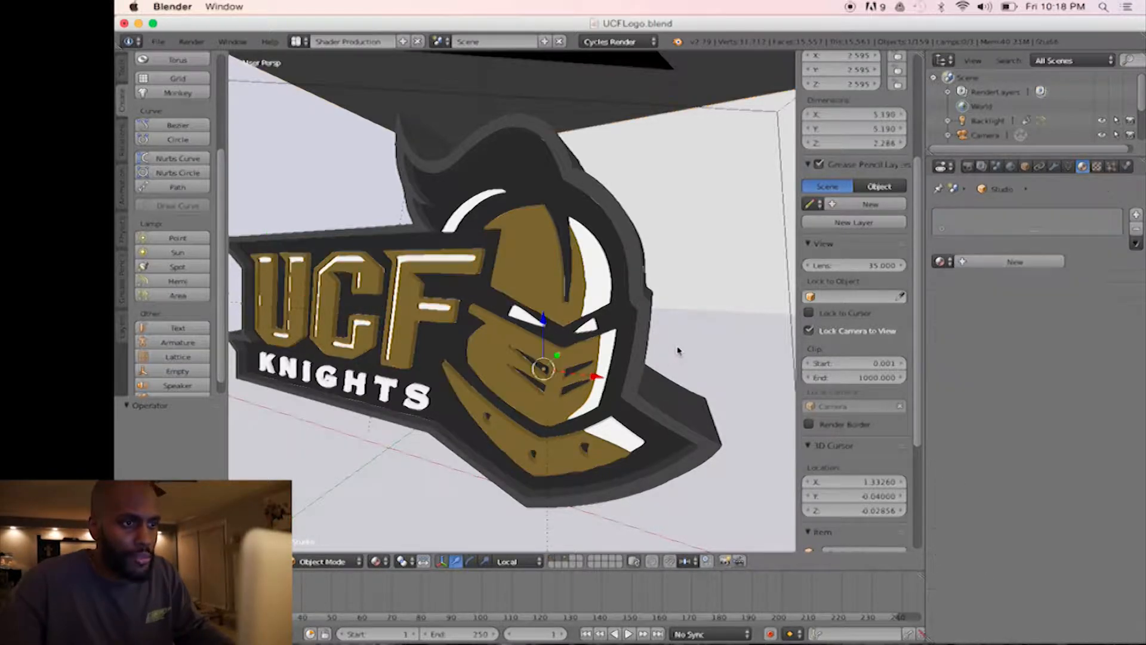
pyautogui.rightClick(630, 320)
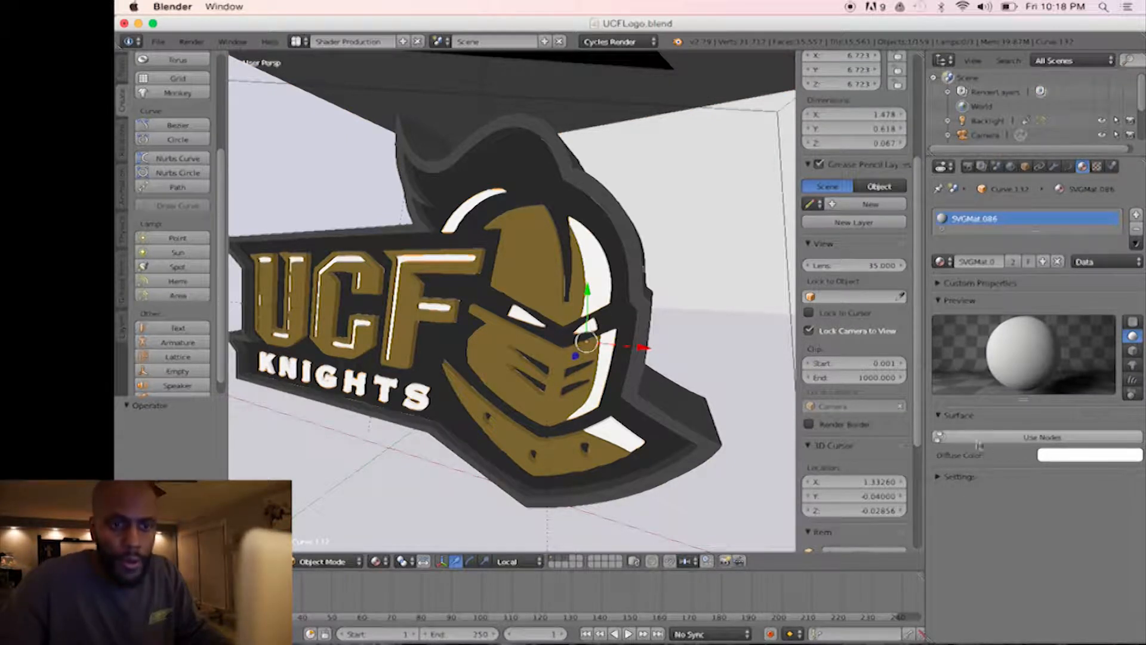
pyautogui.click(1055, 438)
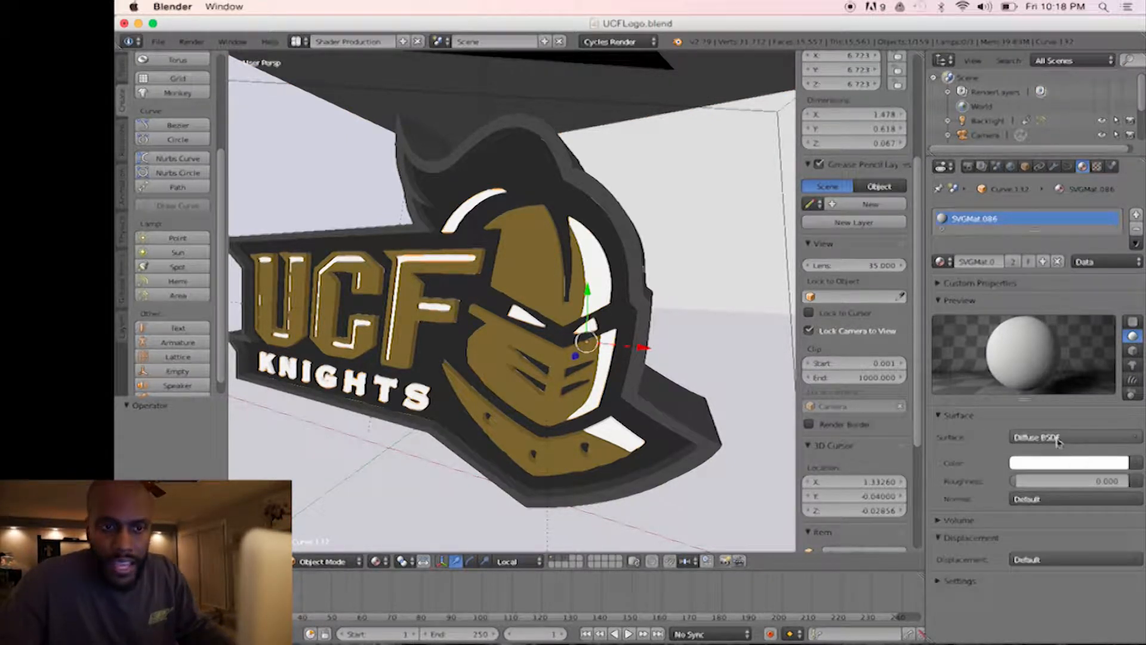
pyautogui.click(1027, 439)
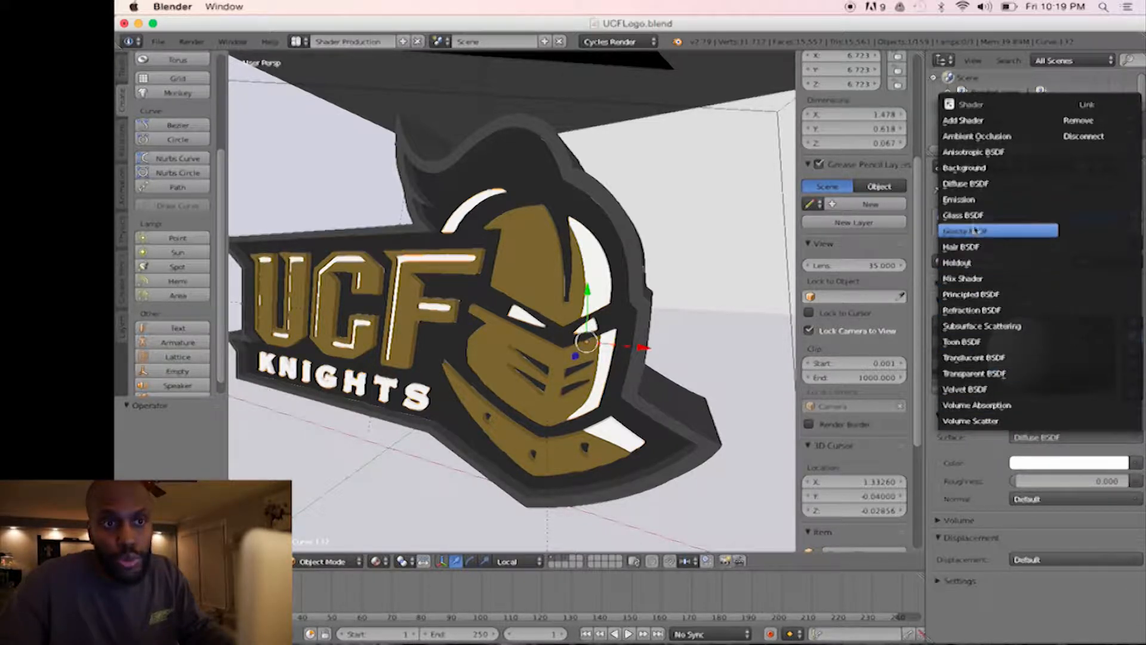
pyautogui.click(975, 200)
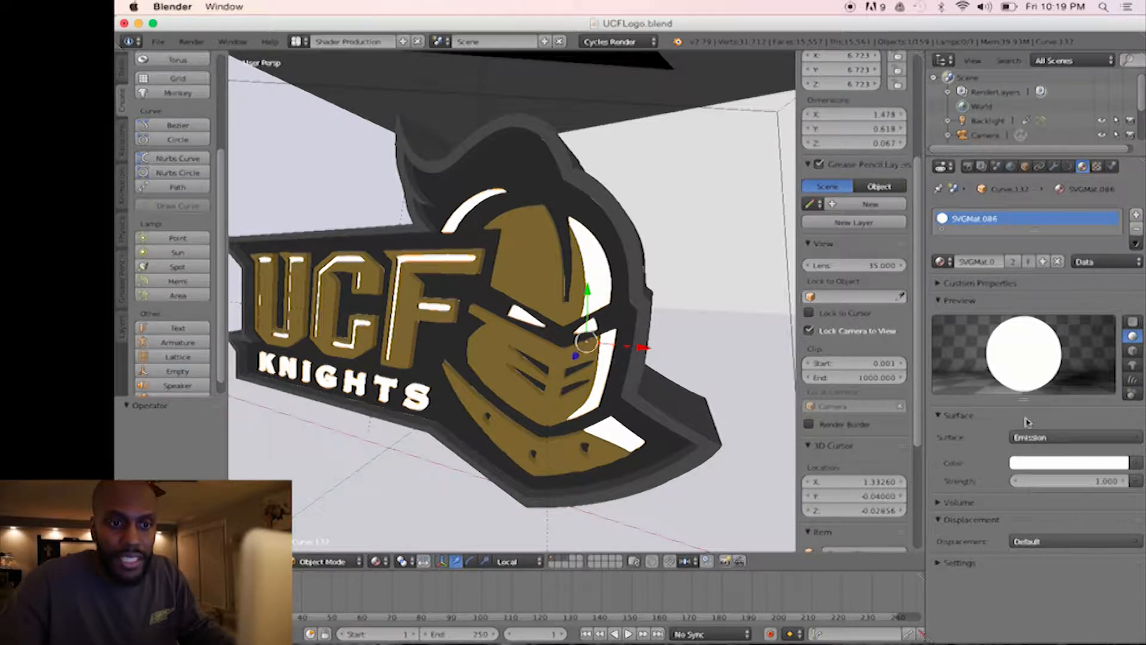
# - Try an emission strength of 1.400 on the white material and return it to 1
pyautogui.moveTo(1112, 487)
pyautogui.mouseDown()
pyautogui.moveTo(1015, 486)
pyautogui.moveTo(1129, 487)
pyautogui.mouseUp()
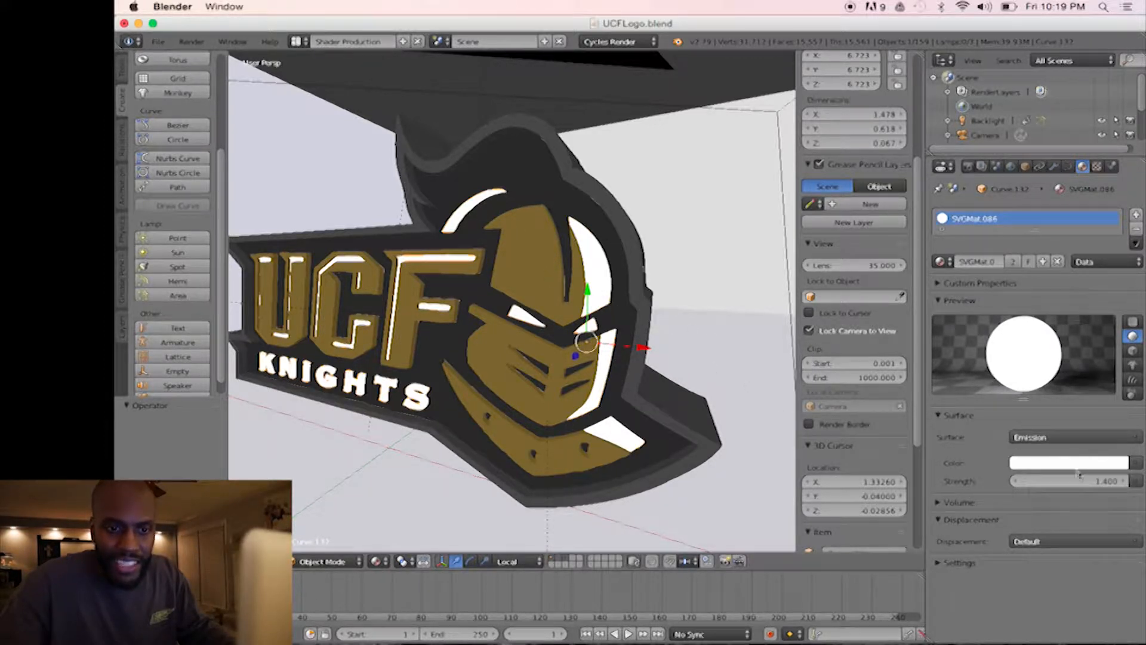
pyautogui.click(1099, 483)
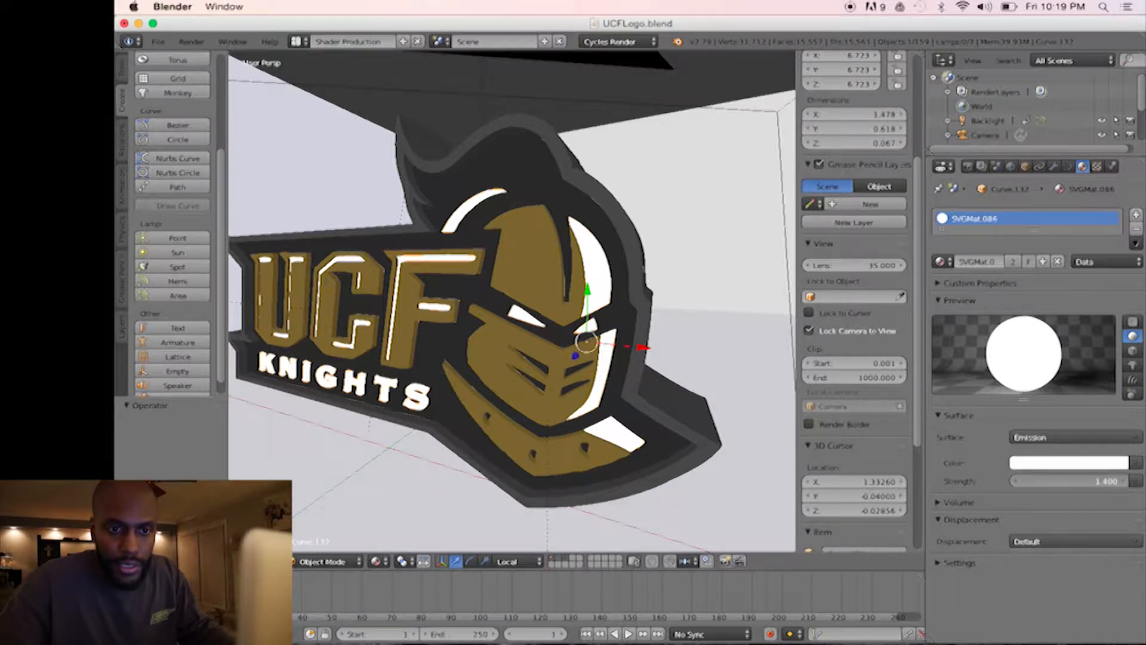
pyautogui.click(1101, 482)
pyautogui.write('1')
pyautogui.press('Return')
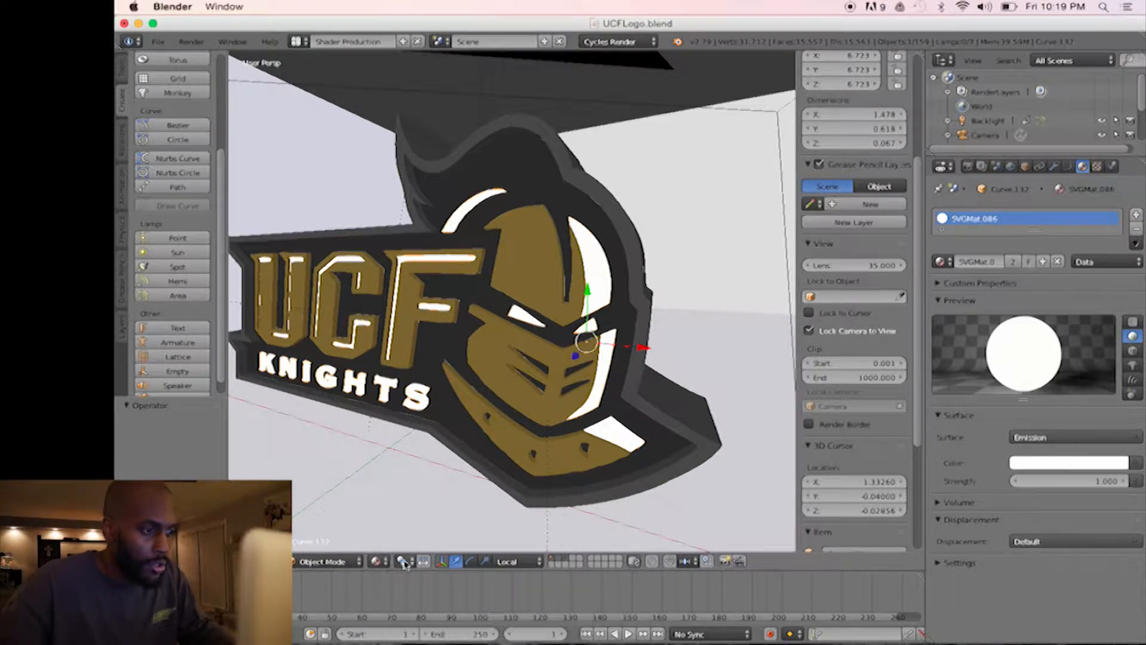
# - Switch the viewport to Rendered shading and examine the glossy gold and glowing white parts from several angles
pyautogui.click(377, 562)
pyautogui.click(406, 466)
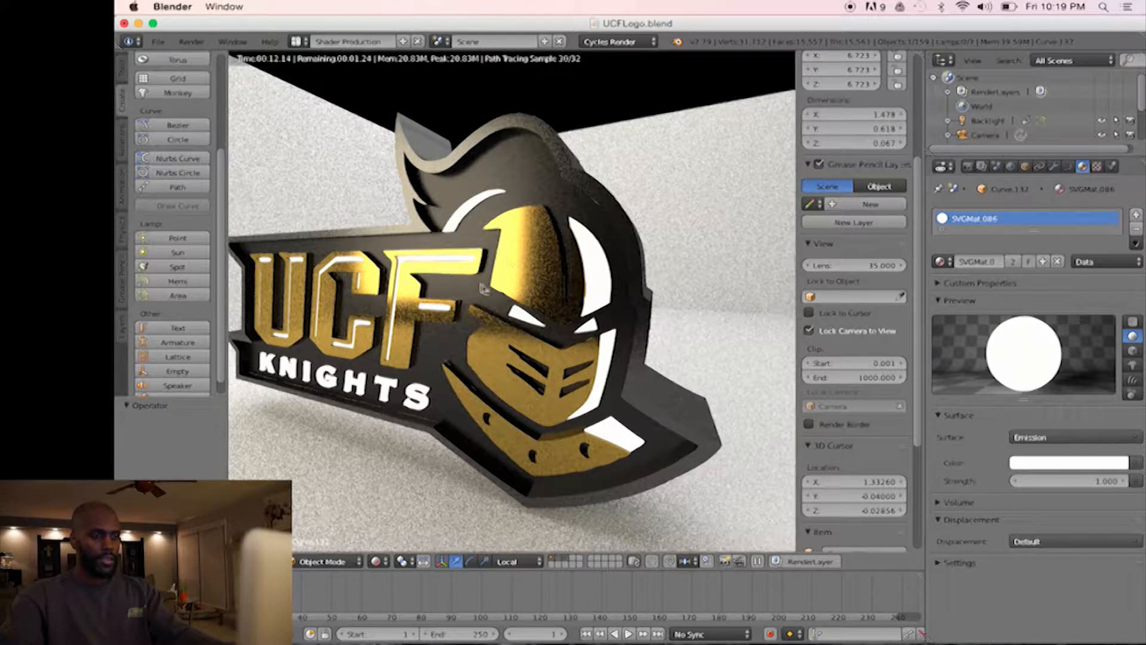
pyautogui.moveTo(465, 298); pyautogui.dragTo(466, 291, button='middle')
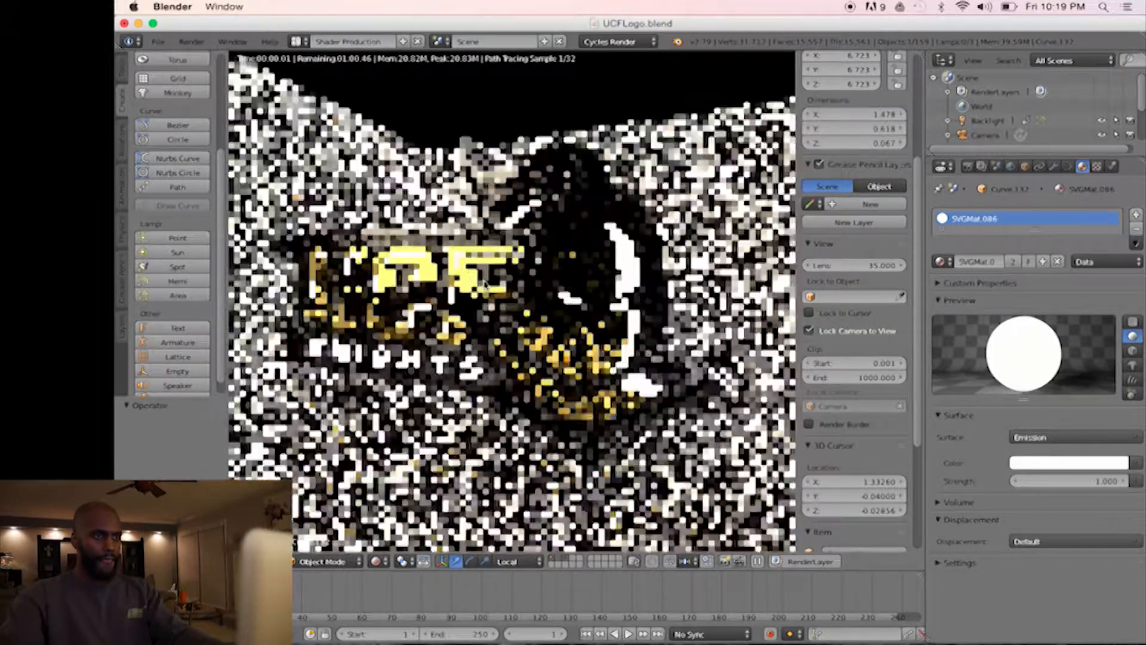
pyautogui.moveTo(469, 294); pyautogui.dragTo(476, 291, button='middle')
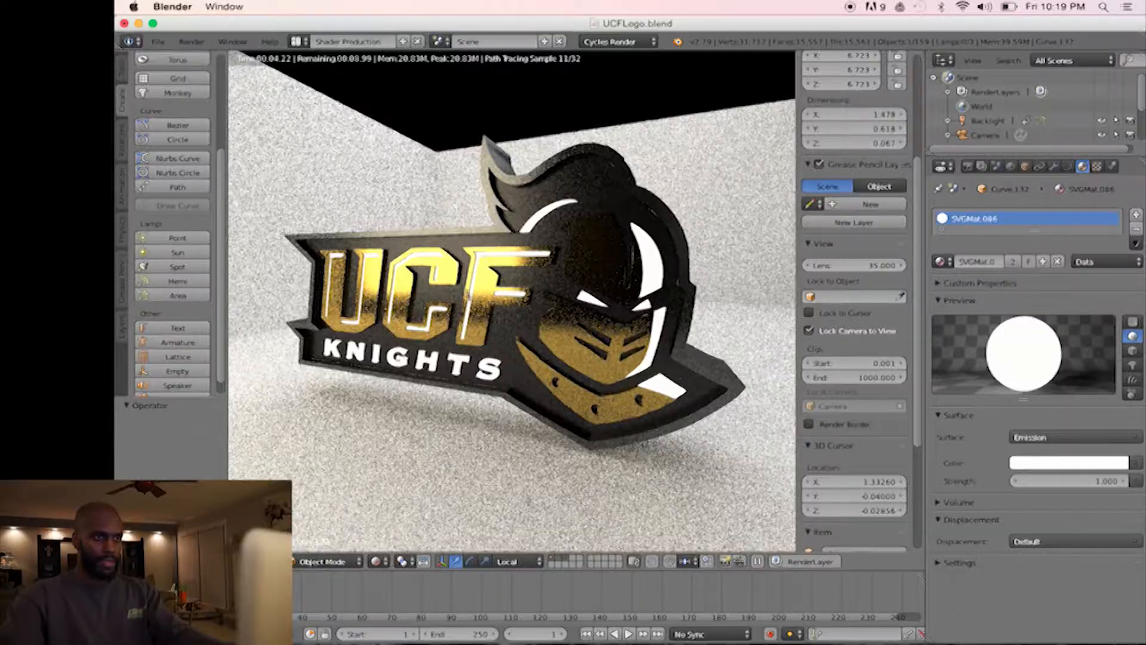
pyautogui.moveTo(487, 335); pyautogui.dragTo(523, 327, button='middle')
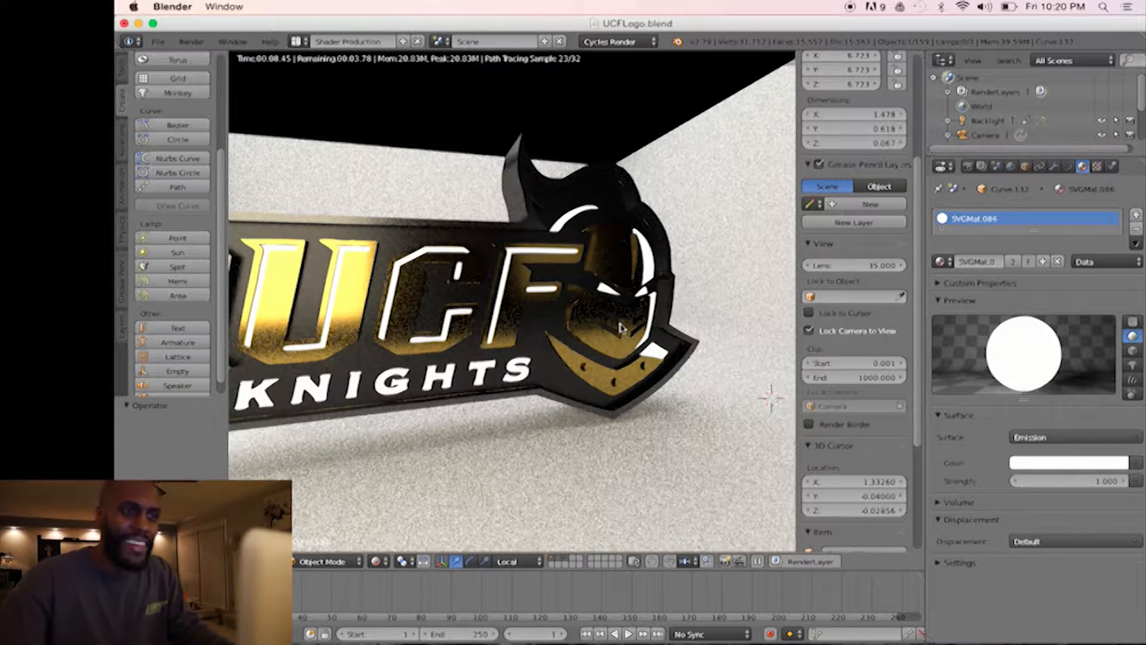
pyautogui.moveTo(645, 333); pyautogui.dragTo(593, 334, button='middle')
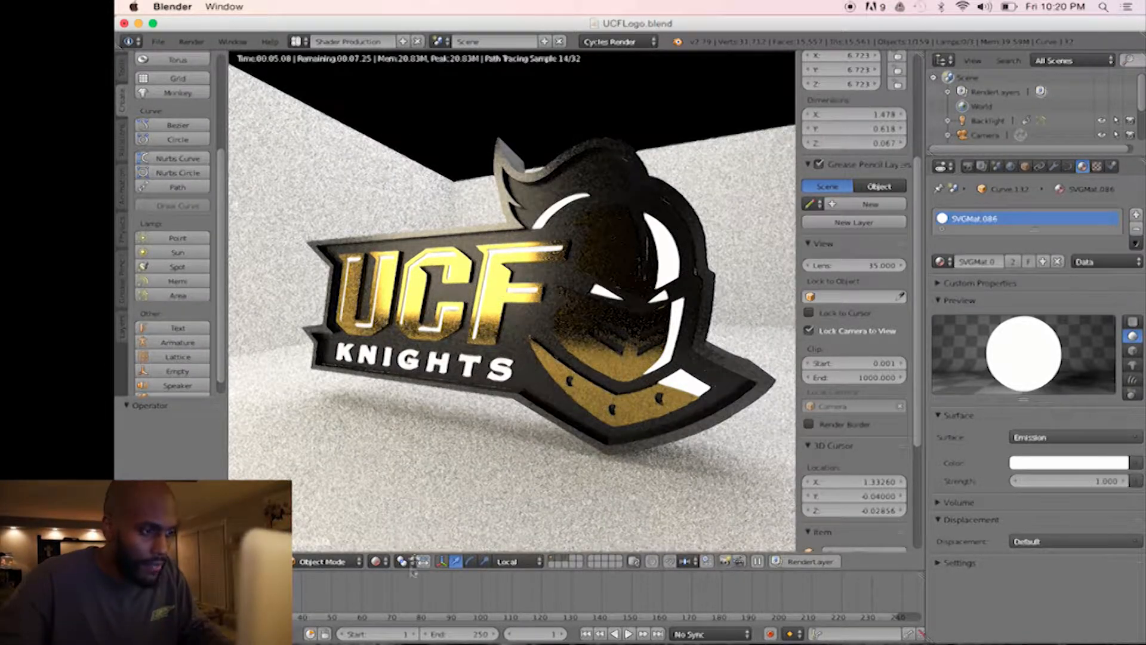
# - Switch the viewport back to Material shading and deselect everything in the scene
pyautogui.click(379, 561)
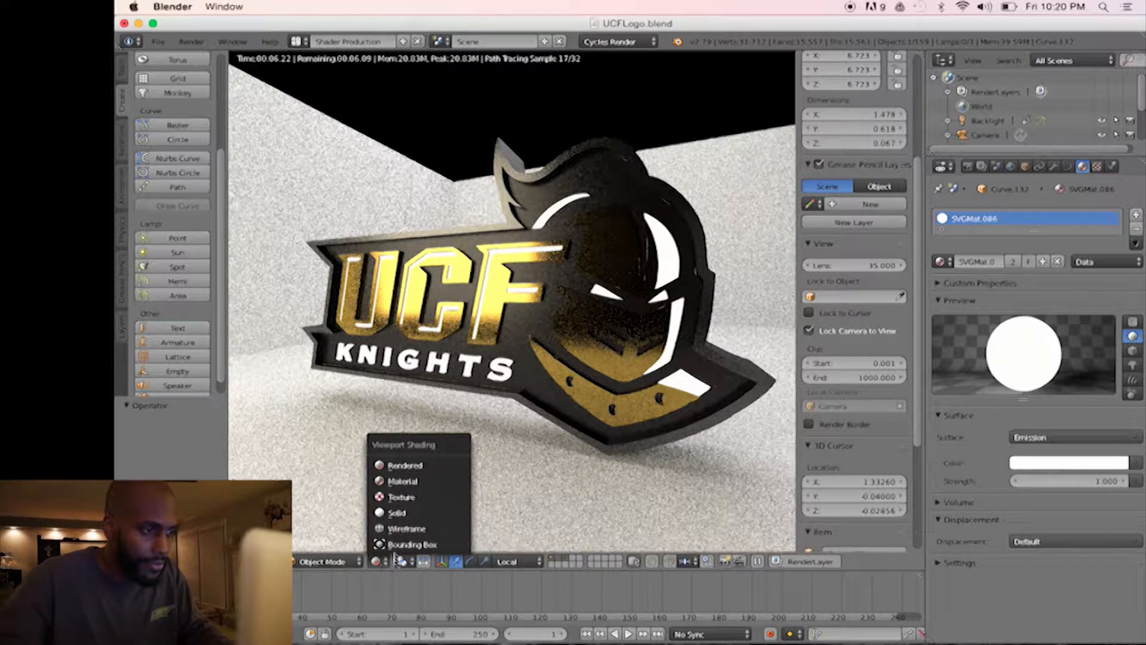
pyautogui.click(404, 480)
pyautogui.scroll(-5, 556, 396)
pyautogui.moveTo(556, 396); pyautogui.dragTo(527, 405, button='middle')
pyautogui.scroll(4, 569, 434)
pyautogui.scroll(-1, 569, 434)
pyautogui.scroll(1, 570, 435)
pyautogui.scroll(1, 546, 443)
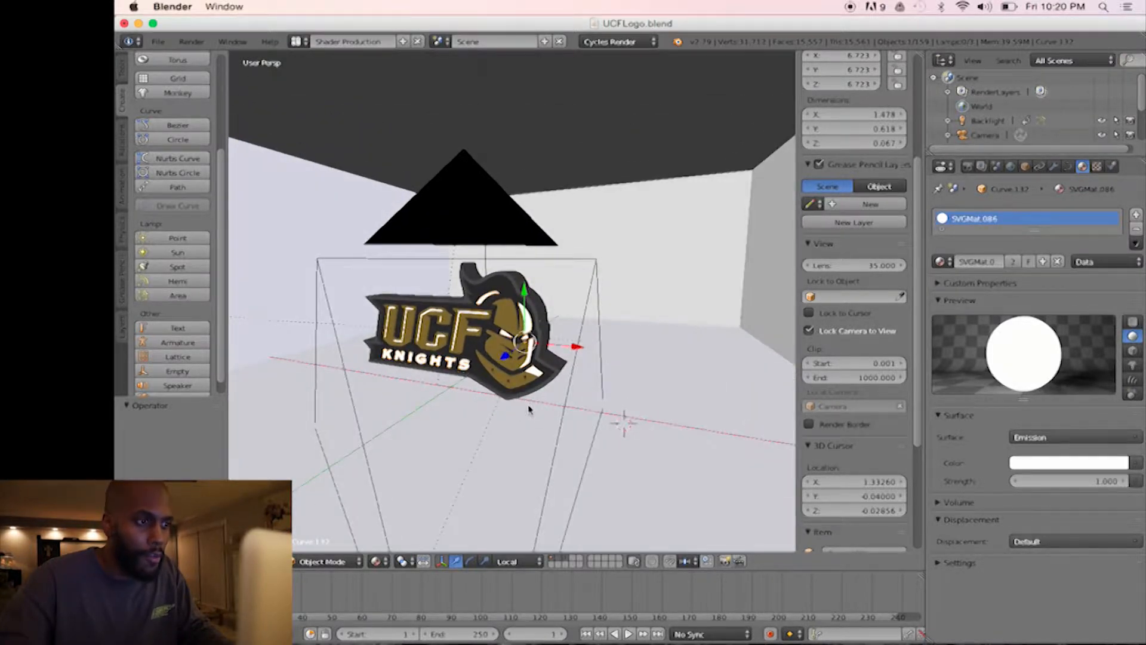
pyautogui.scroll(3, 535, 411)
pyautogui.moveTo(540, 412); pyautogui.dragTo(553, 406, button='middle')
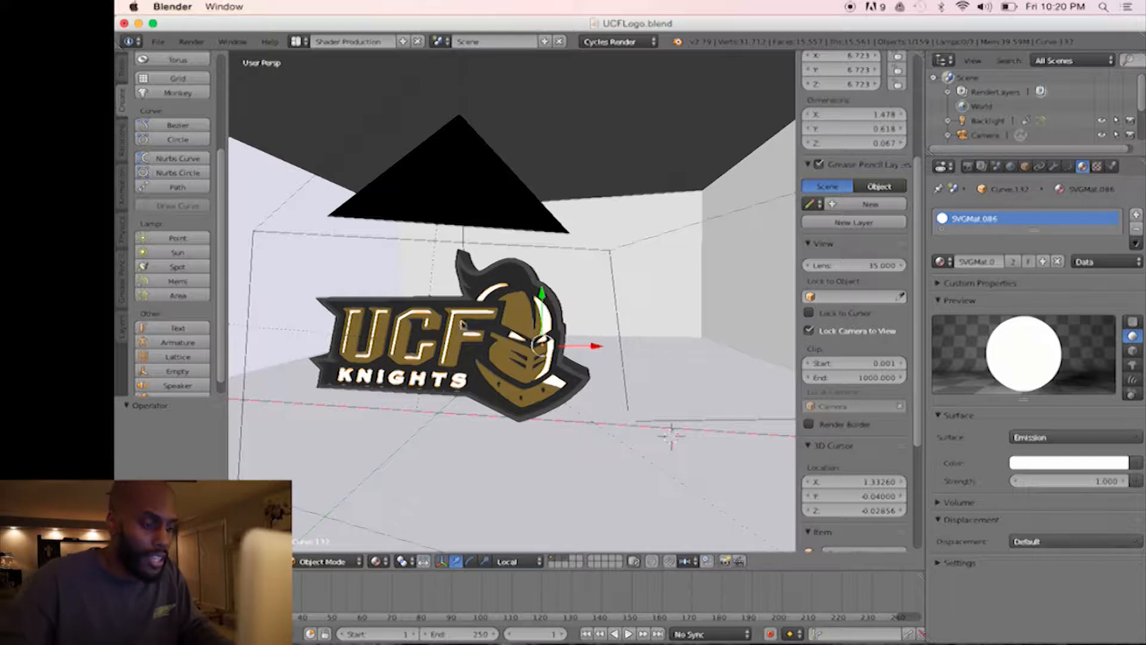
pyautogui.moveTo(461, 325); pyautogui.dragTo(464, 321, button='middle')
pyautogui.press('a')
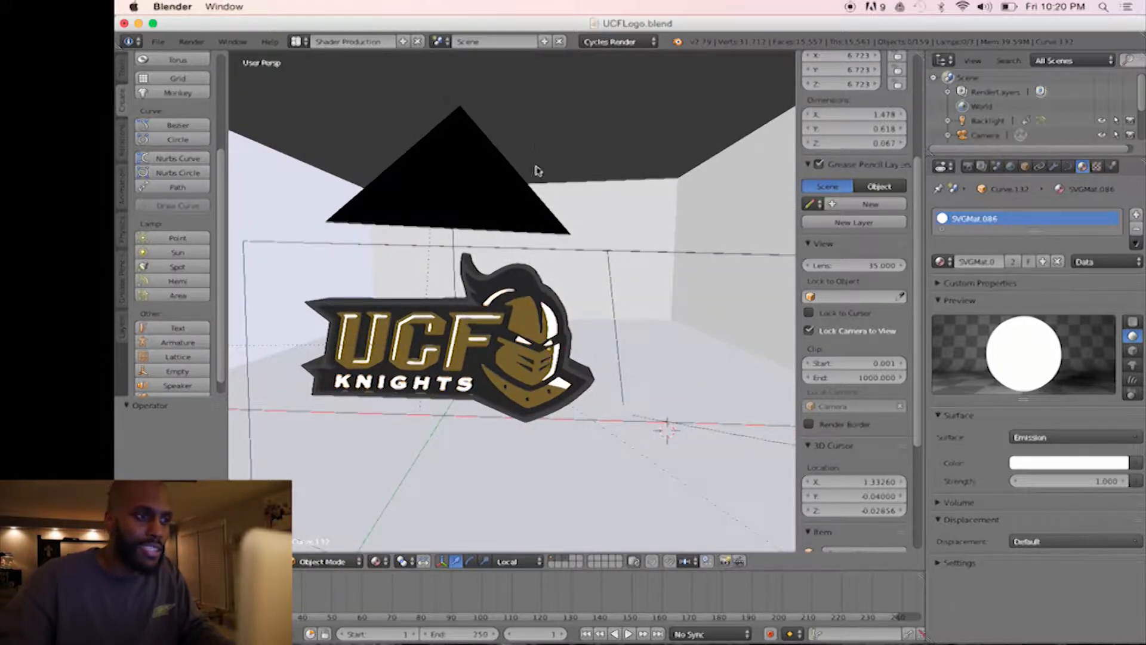
# - Examine the whole studio set from outside and from several angles, and return to a close front view of the logo
pyautogui.scroll(-5, 525, 205)
pyautogui.scroll(-2, 525, 206)
pyautogui.moveTo(504, 205); pyautogui.dragTo(575, 239, button='middle')
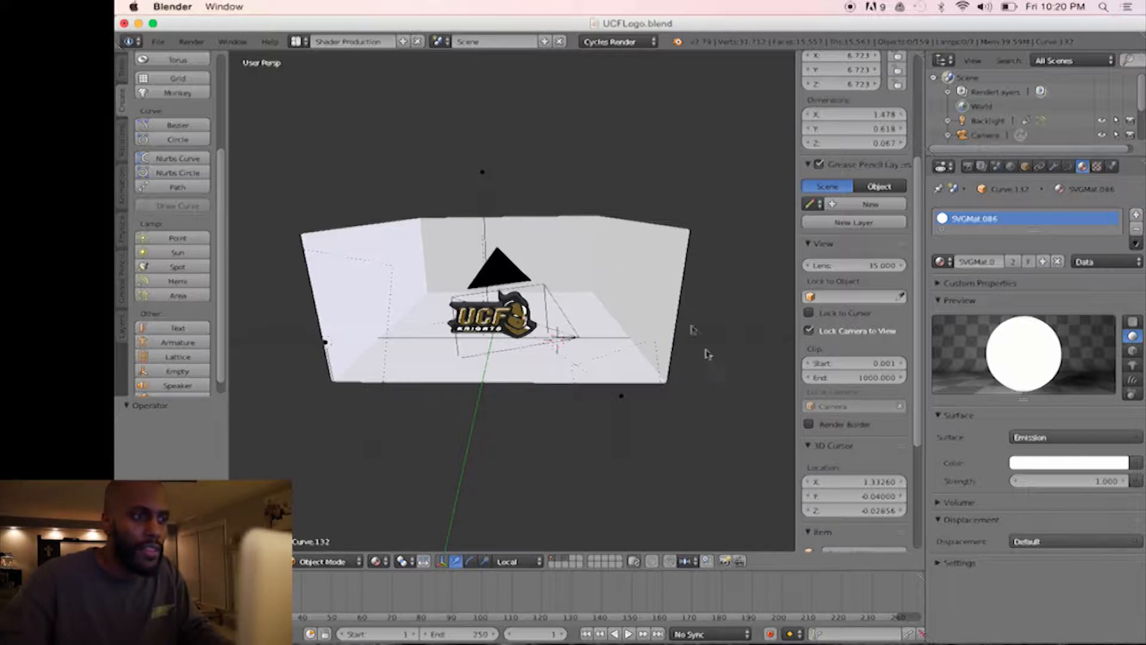
pyautogui.moveTo(418, 394); pyautogui.dragTo(400, 370, button='middle')
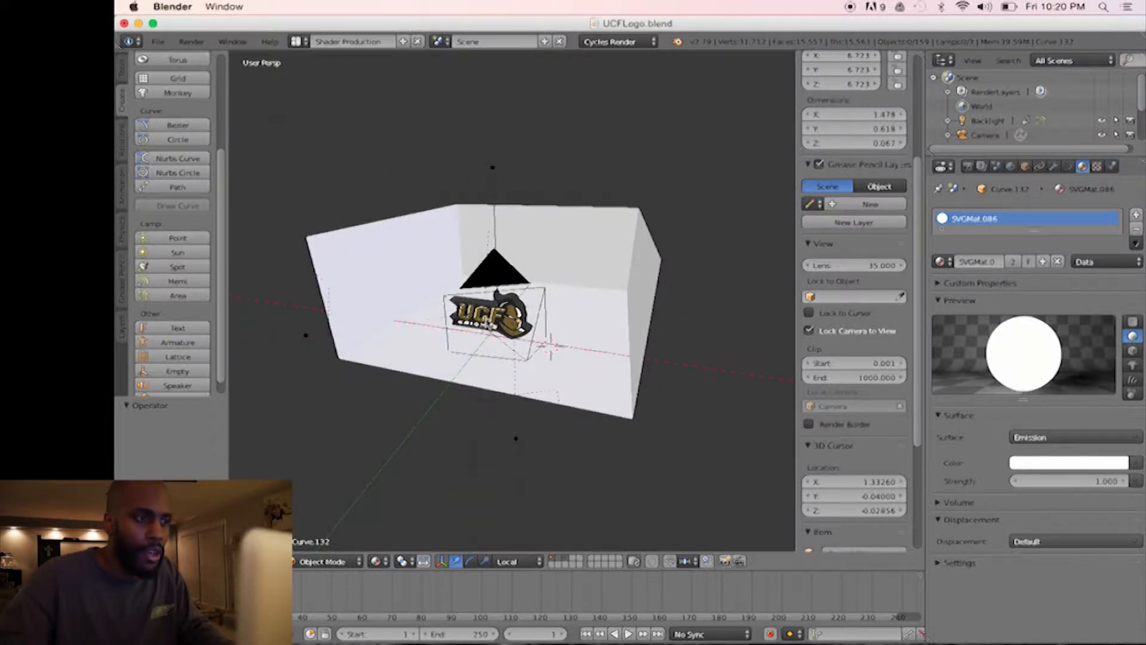
pyautogui.moveTo(496, 314); pyautogui.dragTo(515, 317, button='middle')
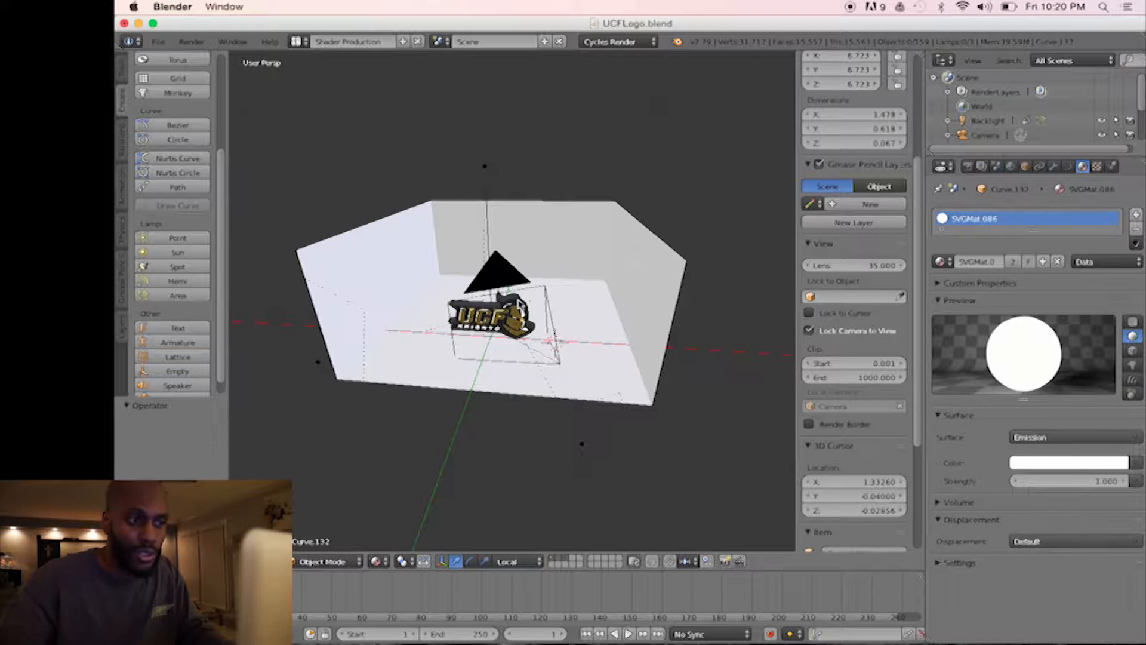
pyautogui.scroll(2, 492, 303)
pyautogui.moveTo(492, 304); pyautogui.dragTo(505, 291, button='middle')
pyautogui.scroll(1, 505, 289)
pyautogui.scroll(2, 503, 286)
pyautogui.scroll(-1, 503, 286)
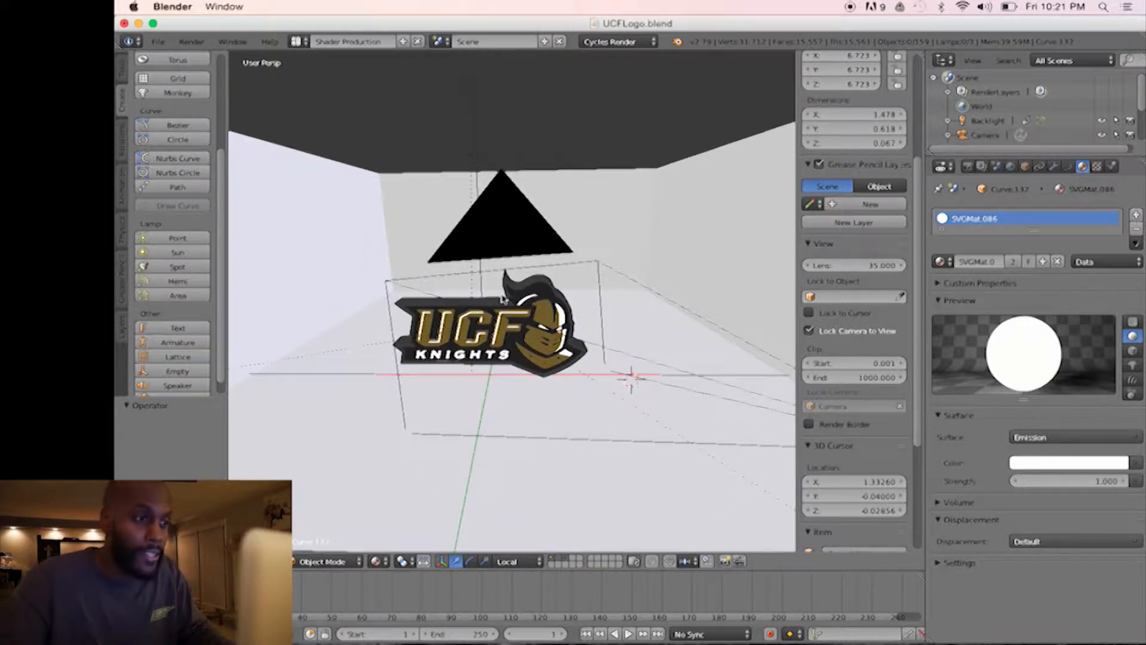
pyautogui.scroll(1, 503, 299)
pyautogui.scroll(2, 503, 299)
pyautogui.moveTo(503, 298); pyautogui.dragTo(499, 293, button='middle')
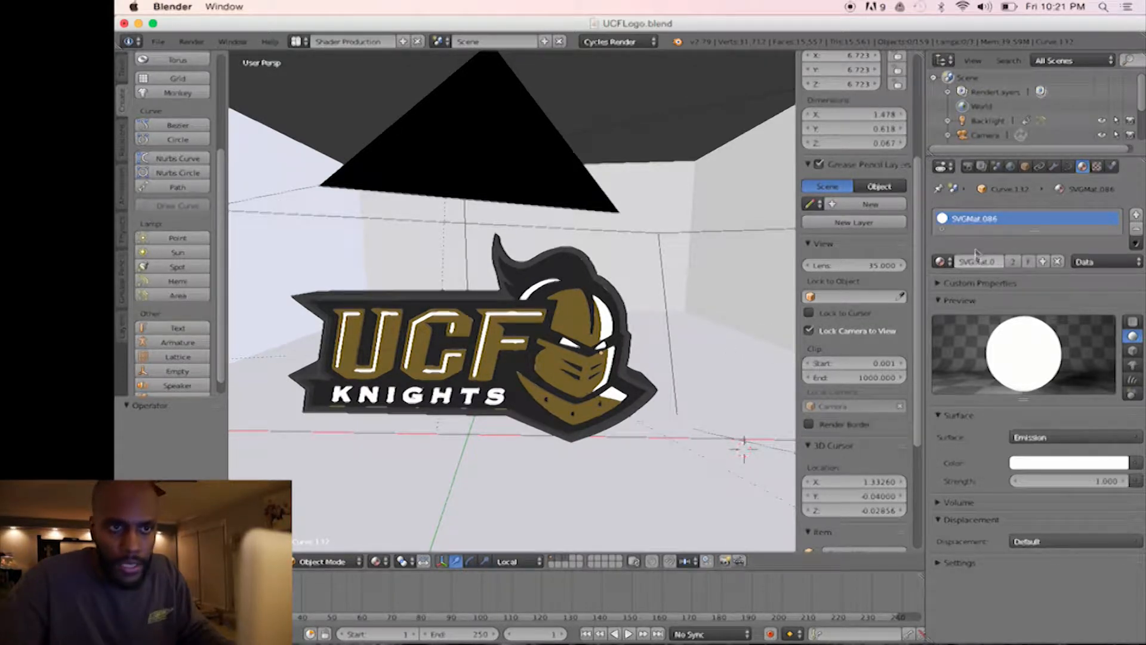
# - Set the World's surface shader to Background and enable the World's ray visibility to the camera
pyautogui.click(1011, 167)
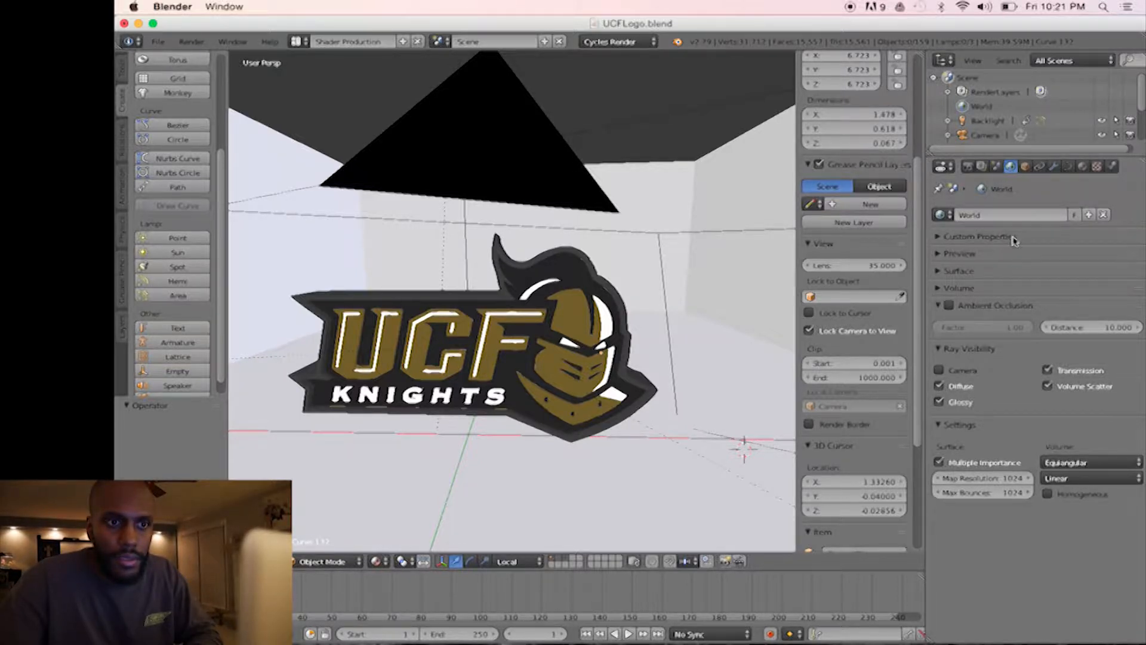
pyautogui.click(949, 271)
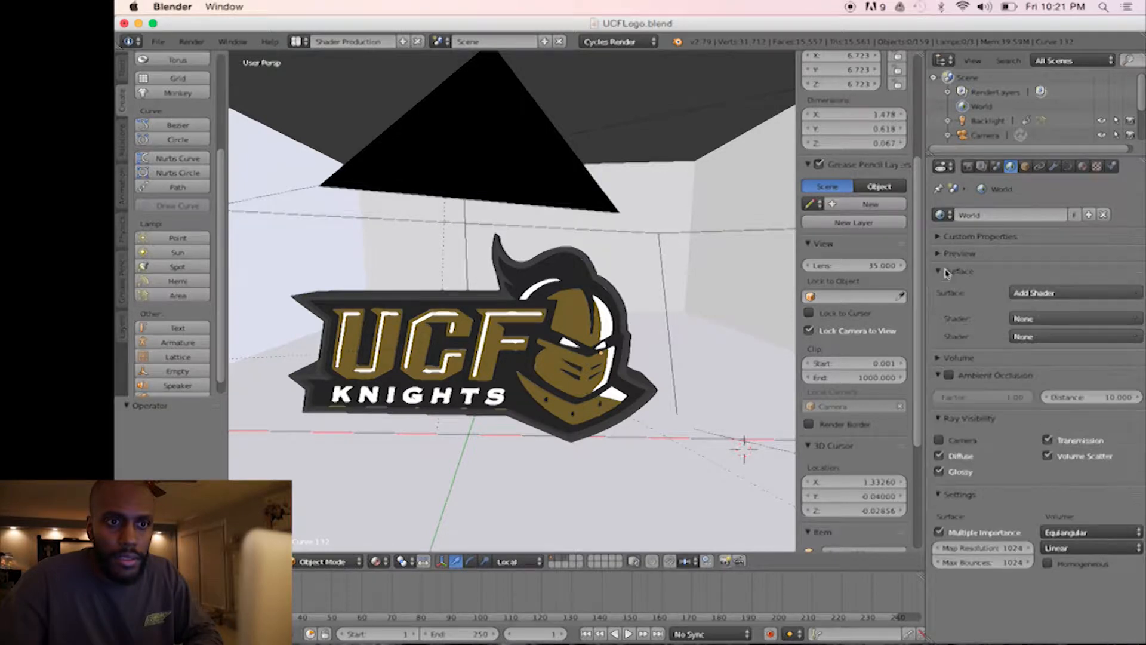
pyautogui.click(1019, 294)
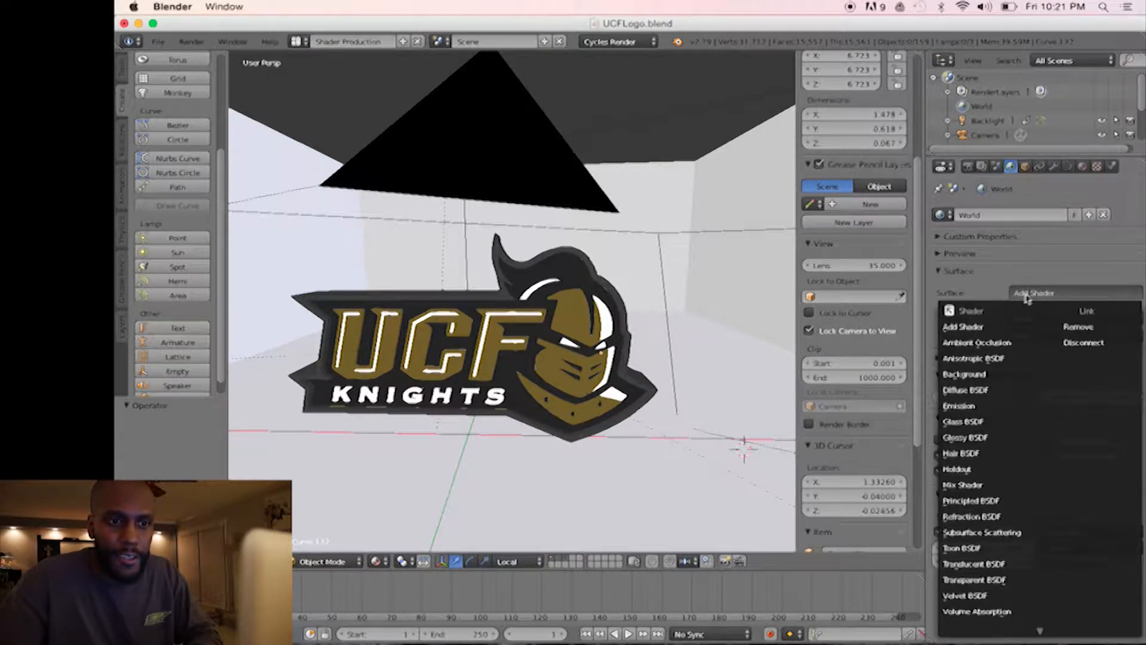
pyautogui.click(981, 374)
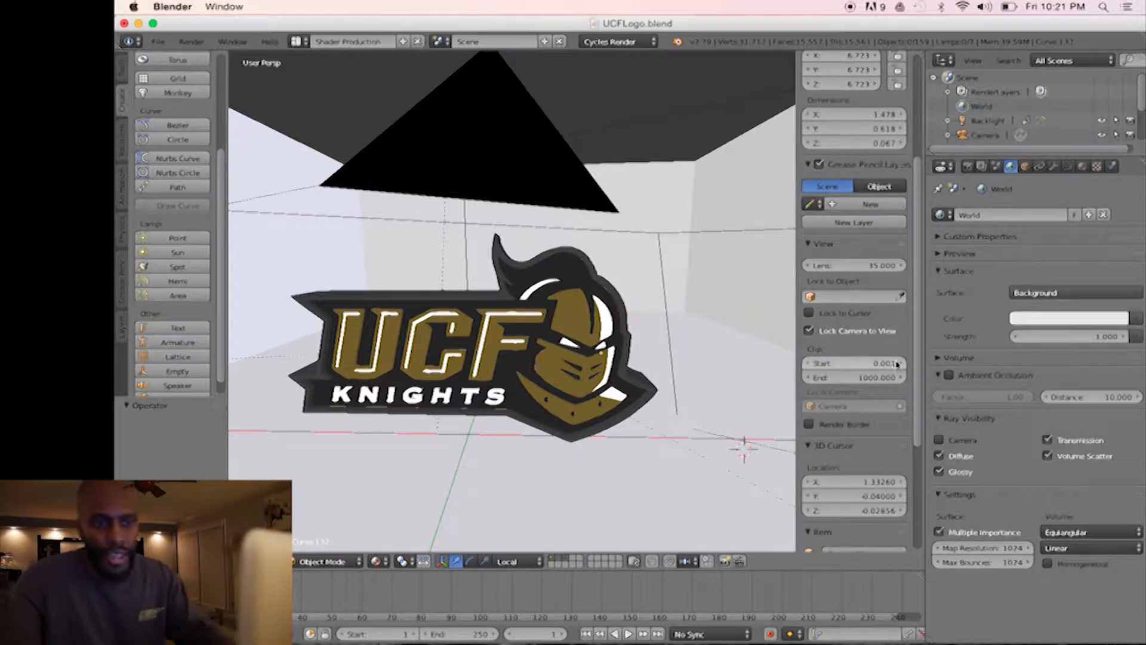
pyautogui.click(940, 440)
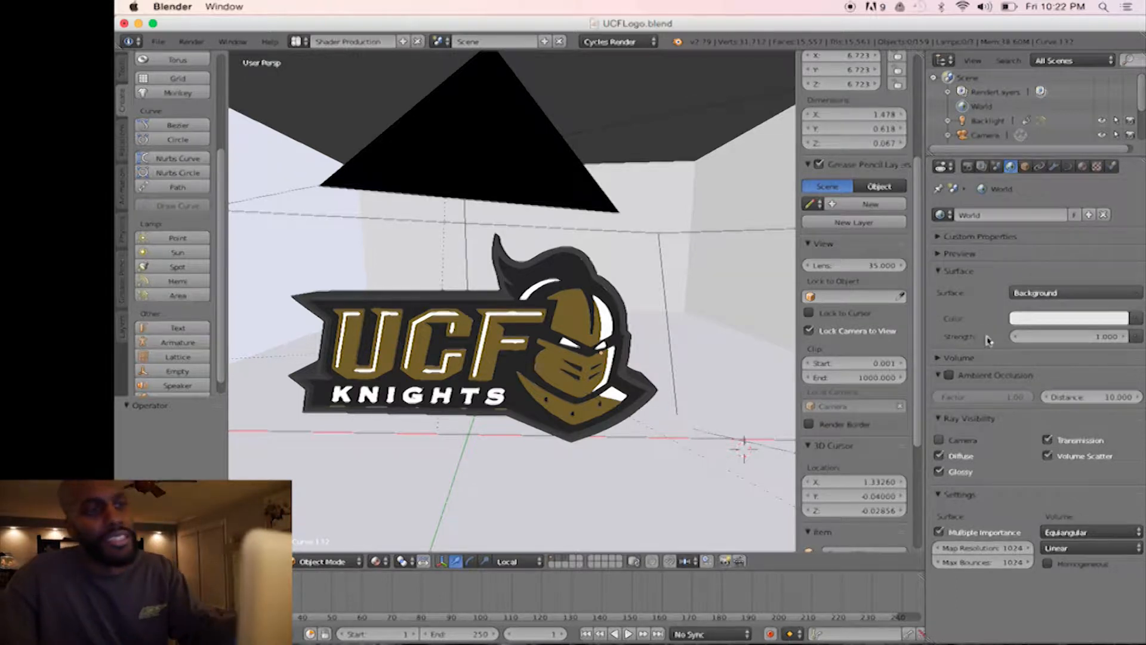
pyautogui.press('super+z')
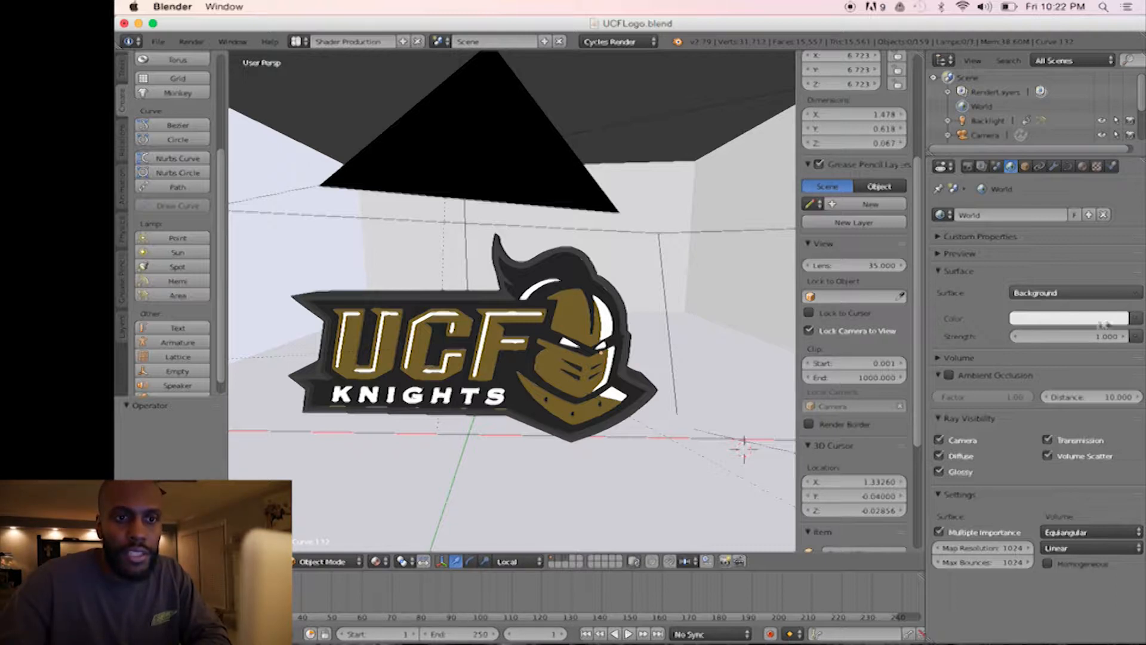
# - Link an Environment Texture to the colour of the World's Background shader
pyautogui.click(1133, 319)
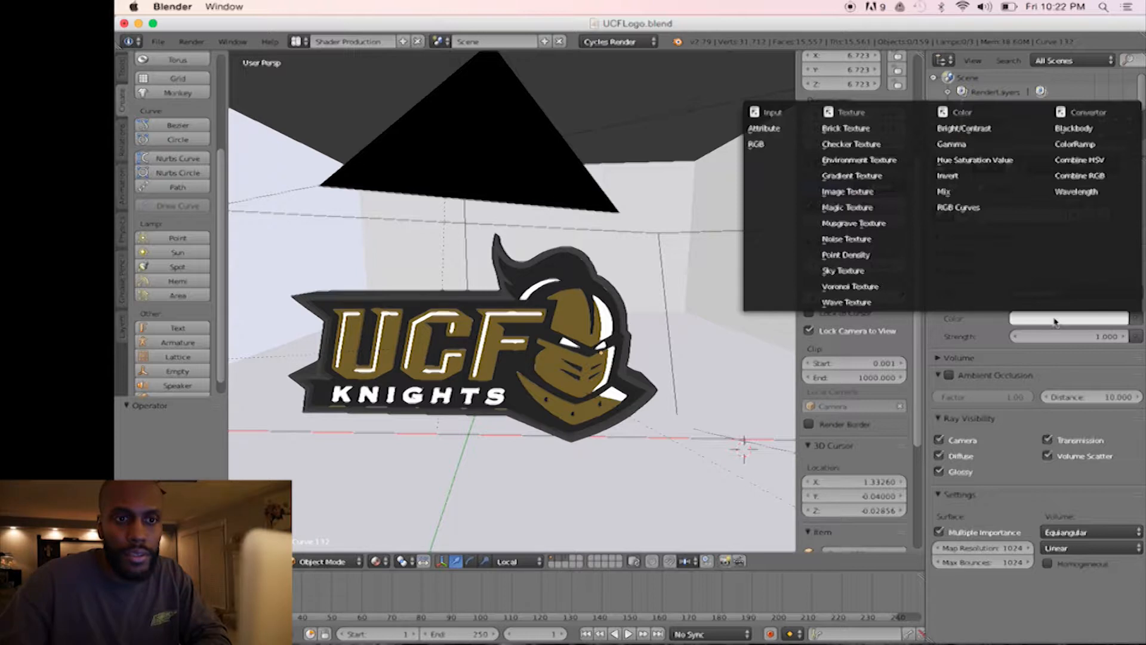
pyautogui.click(1067, 323)
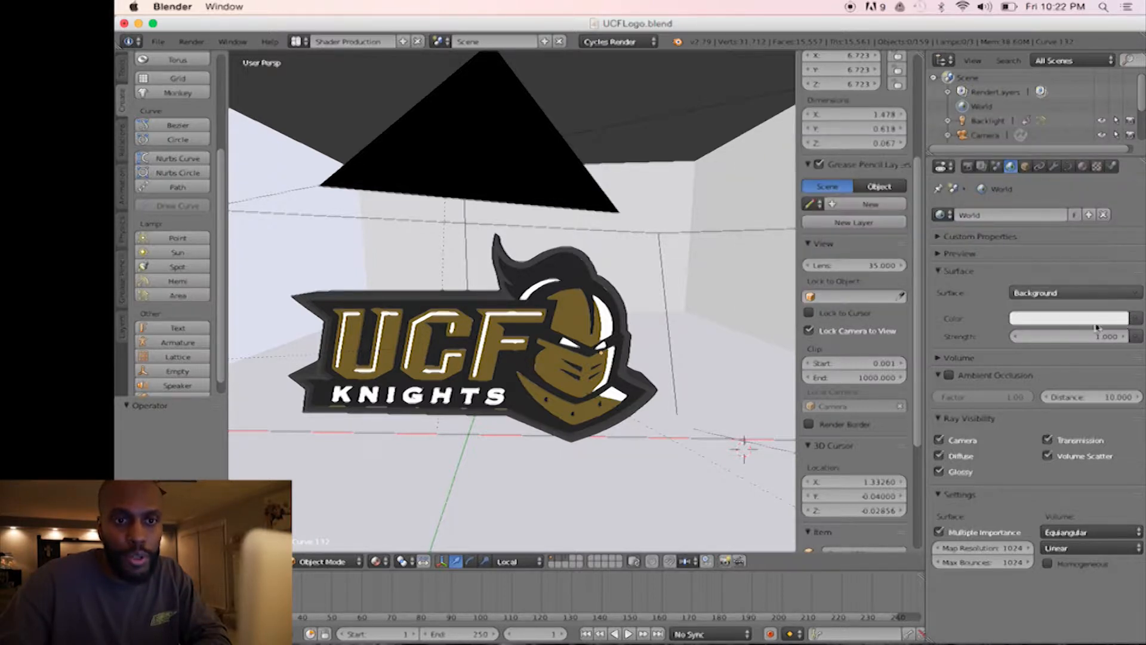
pyautogui.click(1137, 325)
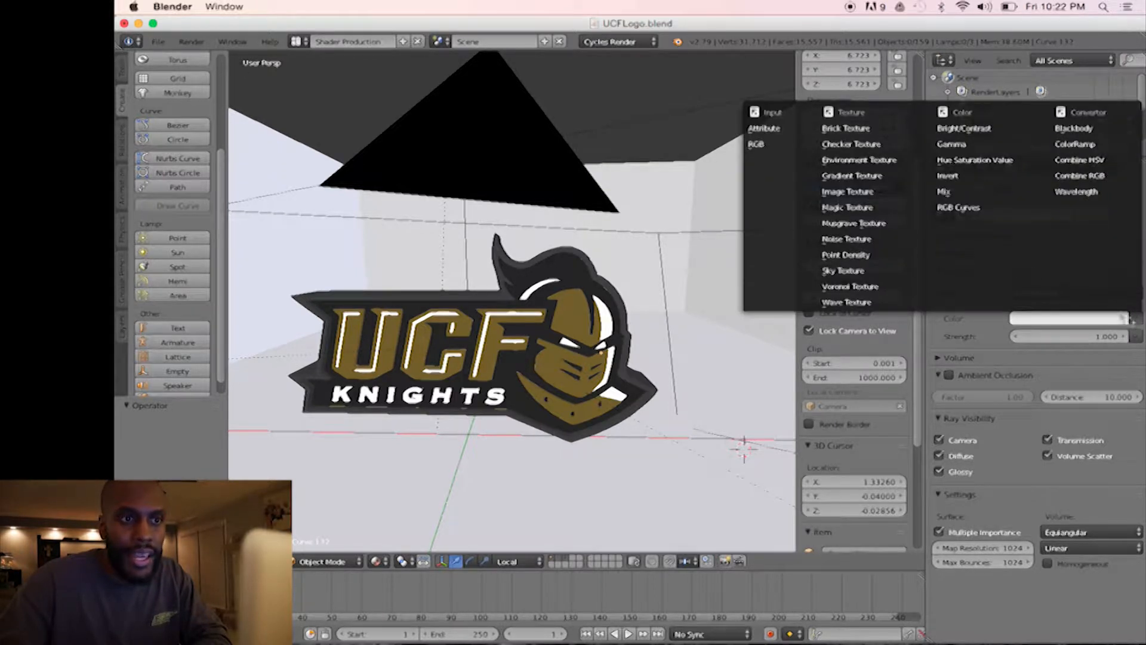
pyautogui.click(870, 159)
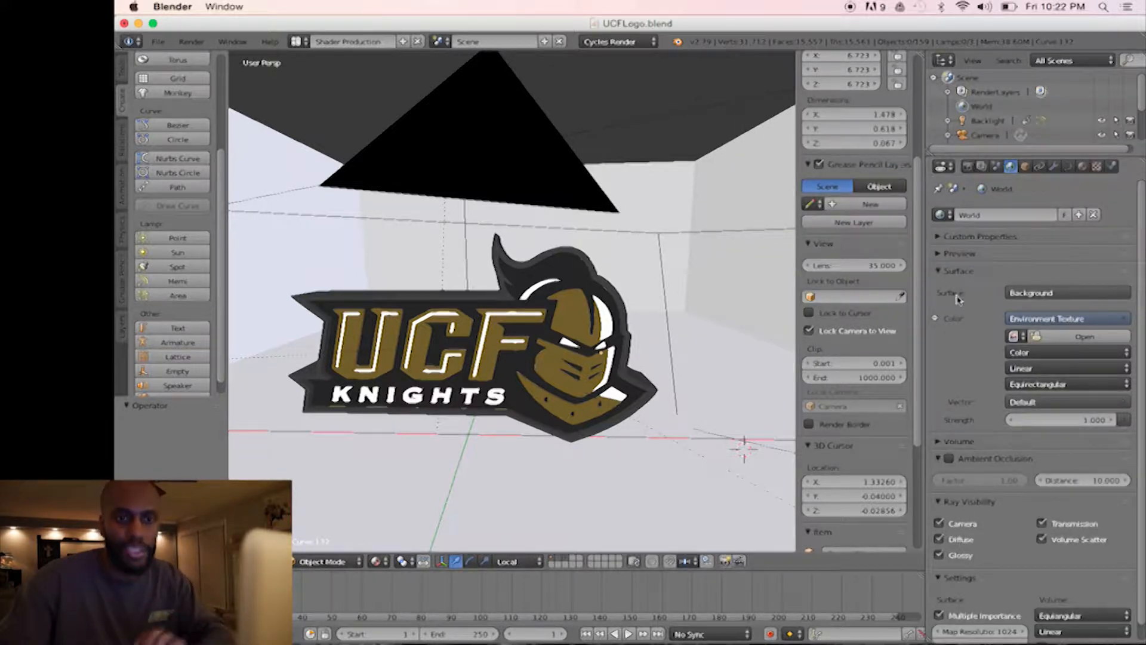
# - Load Photo-studio-with-umbrella.jpg from the Desktop into the World's Environment Texture and enable Background Images for the viewport
pyautogui.click(1062, 340)
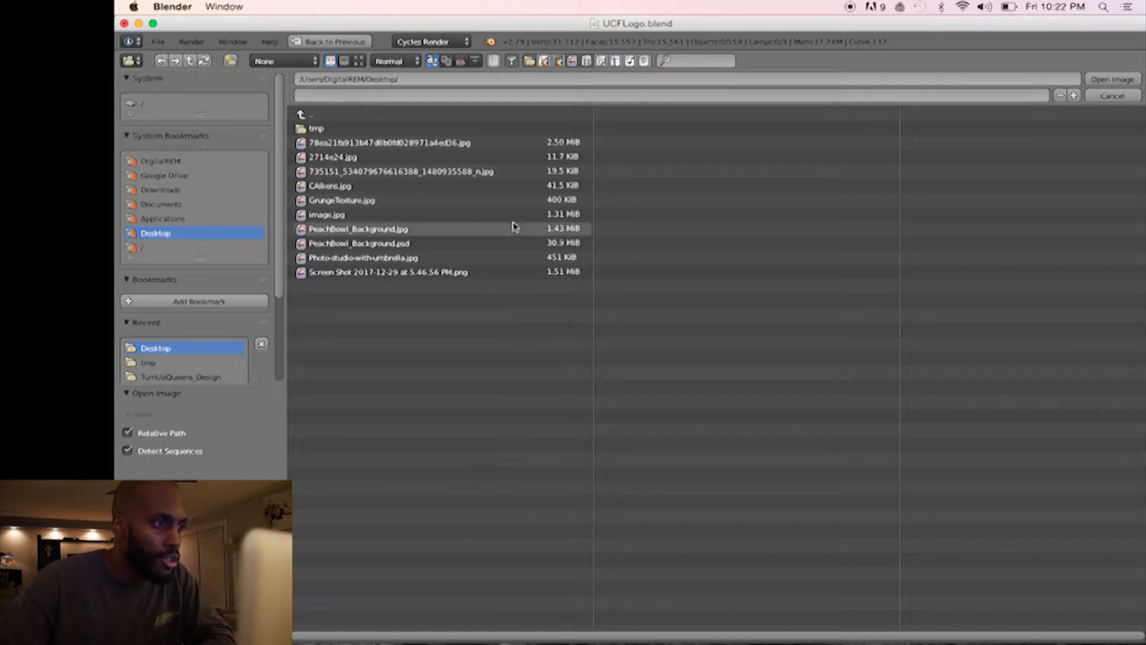
pyautogui.click(394, 260)
pyautogui.click(410, 264)
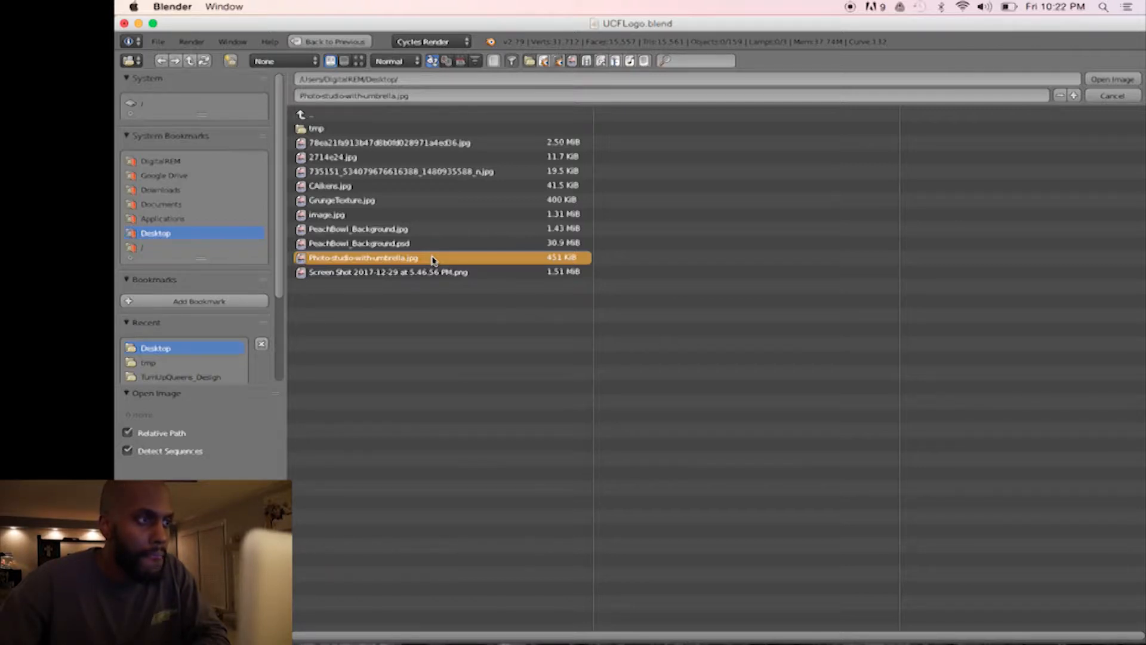
pyautogui.doubleClick(433, 261)
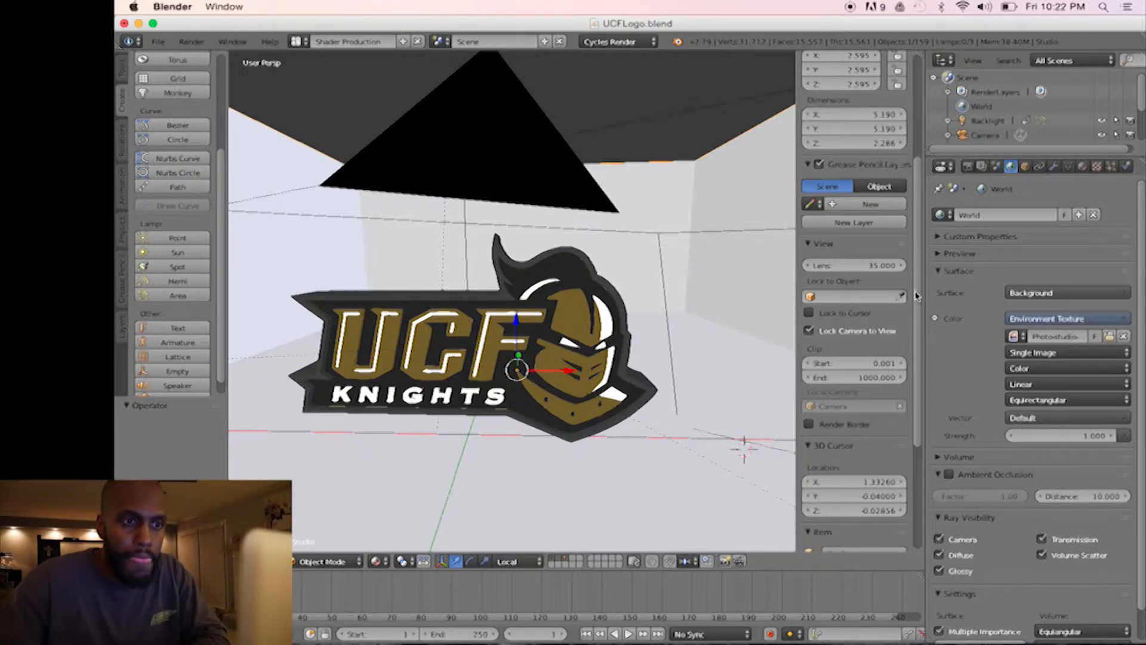
pyautogui.moveTo(917, 295); pyautogui.dragTo(911, 431)
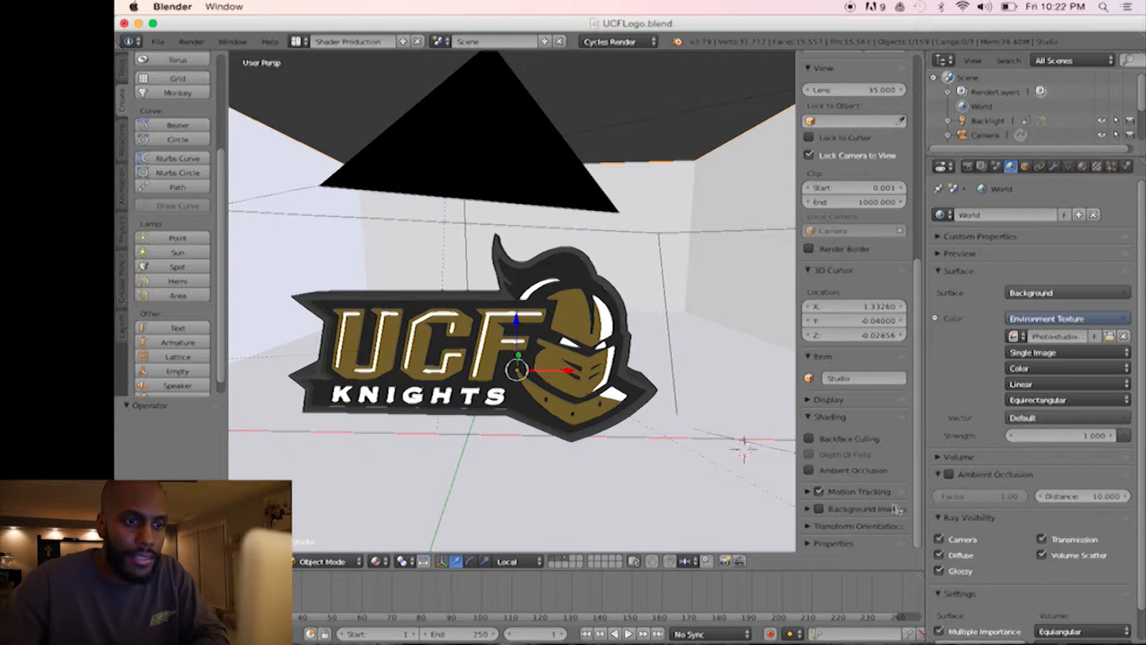
pyautogui.click(819, 509)
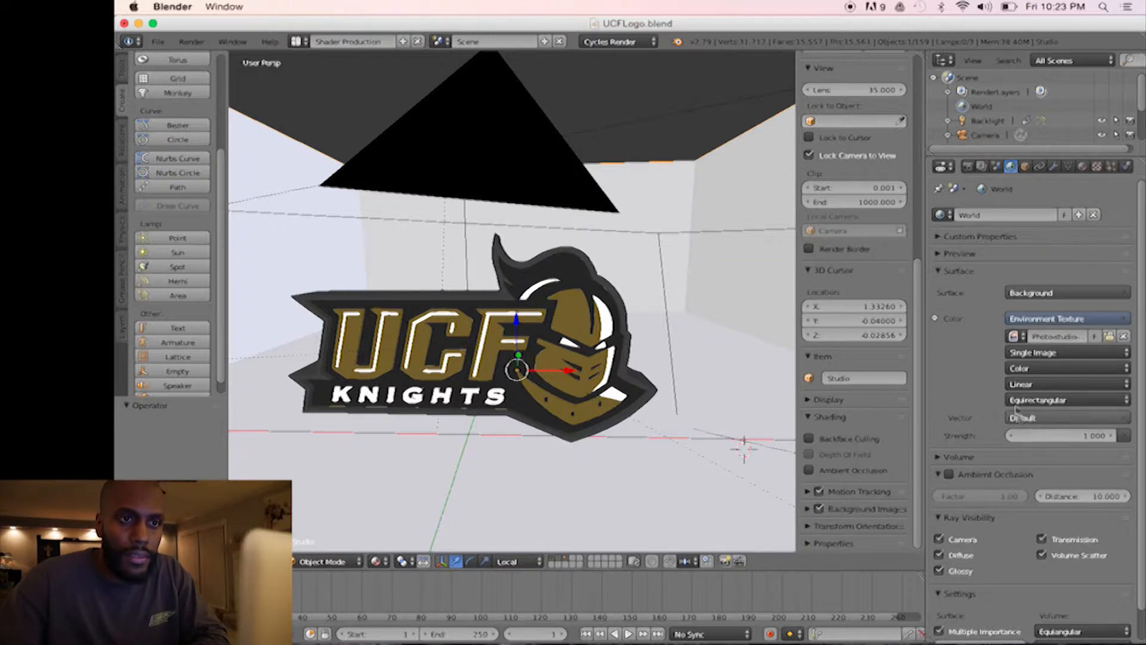
# - Bring up the scene's render settings and expand the Sampling options
pyautogui.click(968, 166)
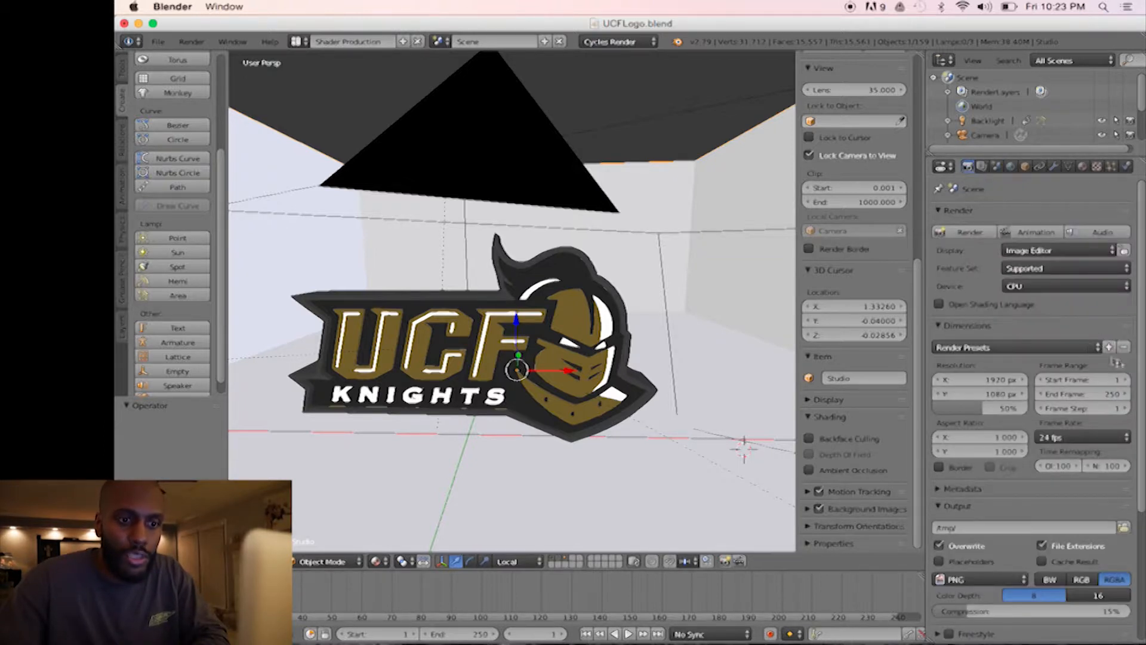
pyautogui.moveTo(1142, 357); pyautogui.dragTo(1132, 487)
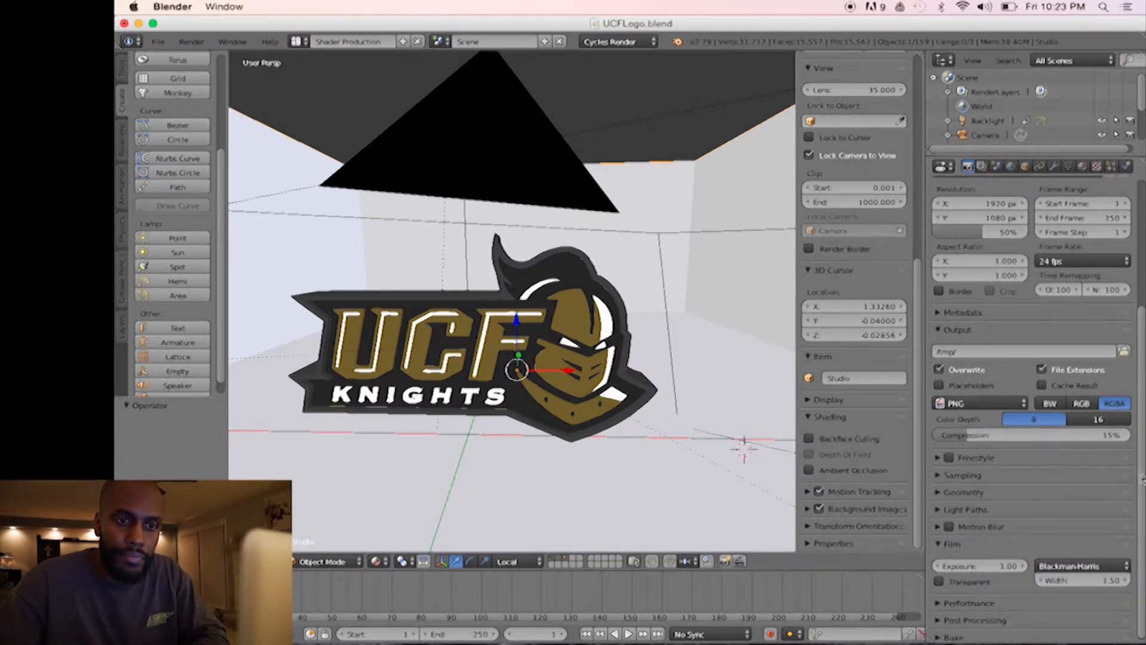
pyautogui.click(940, 473)
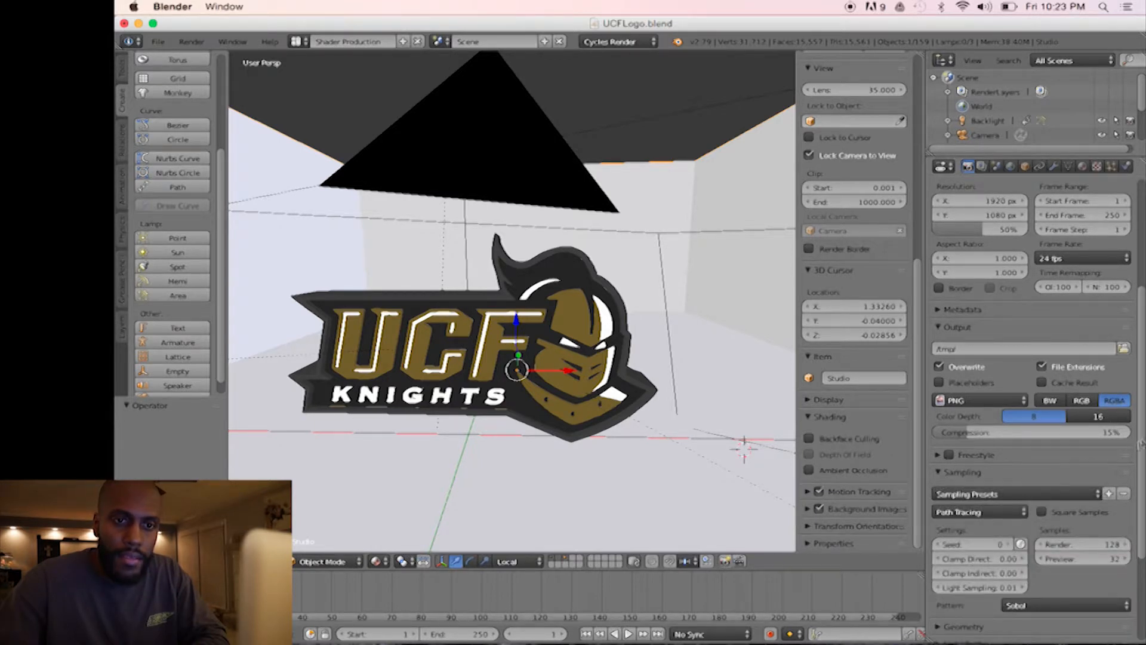
pyautogui.scroll(-1, 1137, 444)
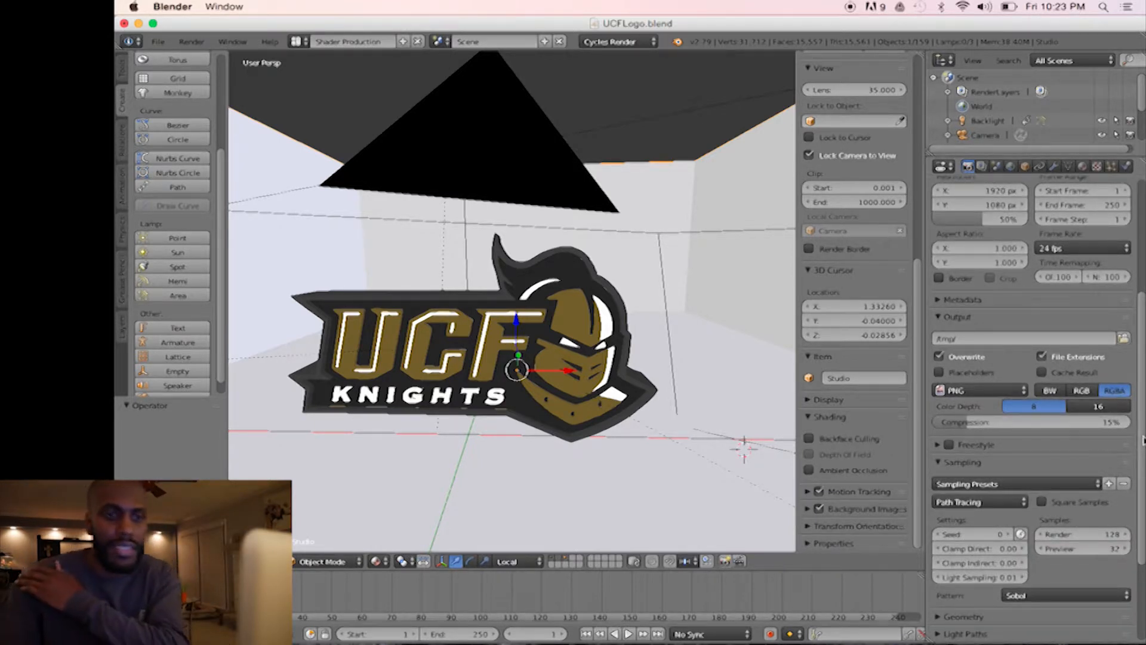
pyautogui.scroll(-3, 1054, 458)
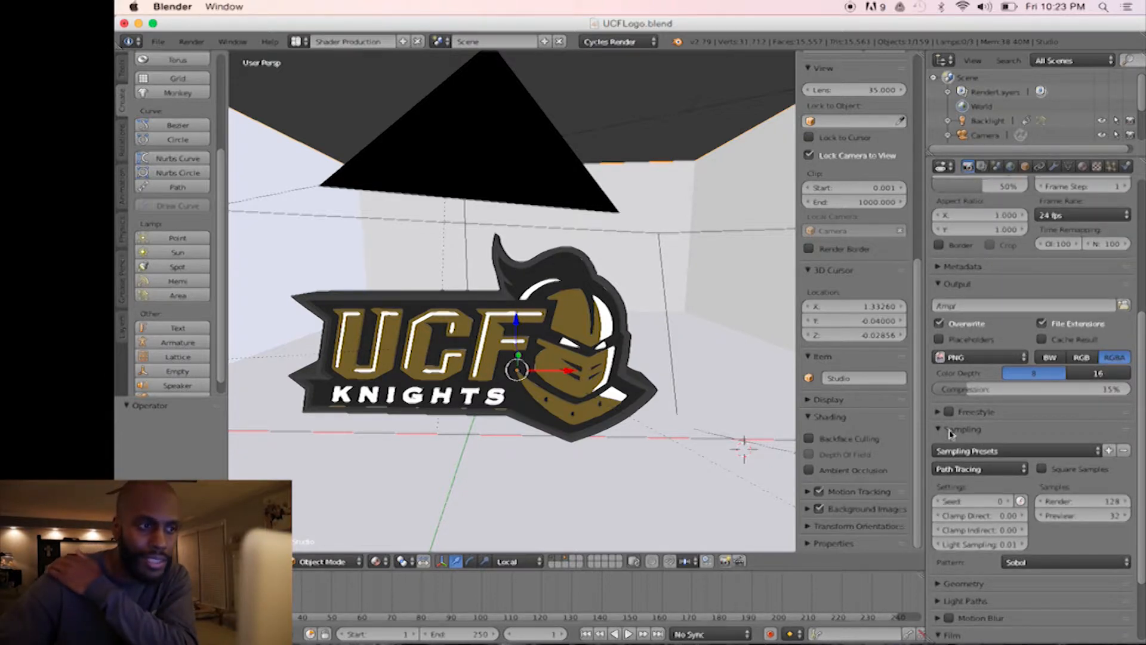
# - Switch the viewport to Rendered shading and examine the logo and studio set against the environment image, close up and from outside
pyautogui.click(375, 563)
pyautogui.click(412, 466)
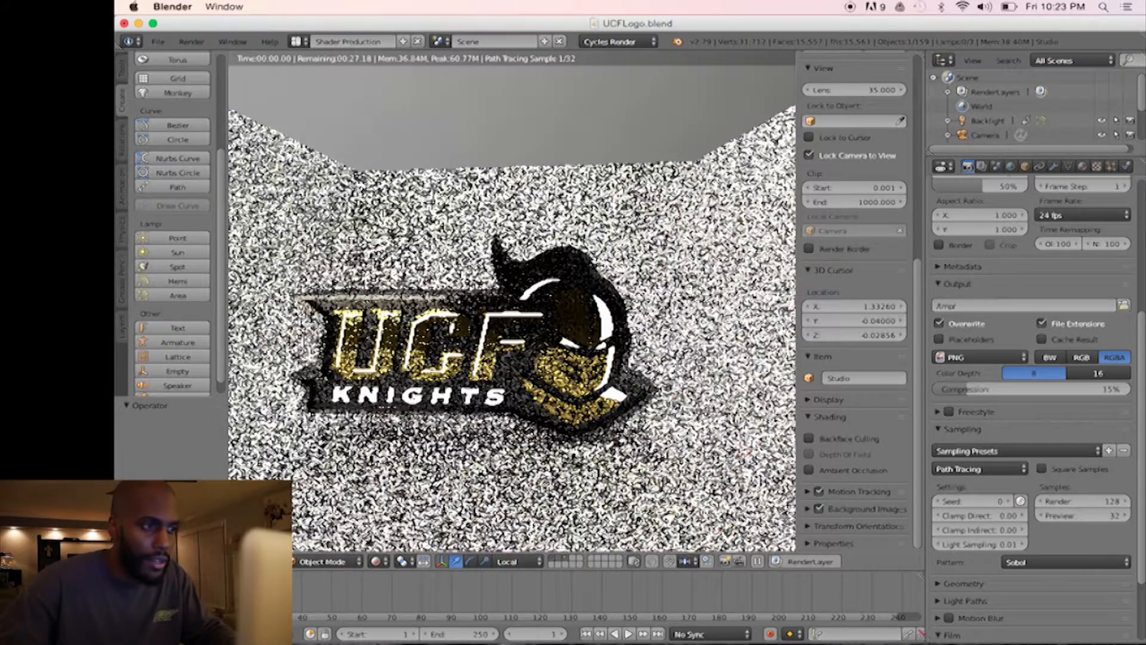
pyautogui.moveTo(527, 431); pyautogui.dragTo(515, 427, button='middle')
pyautogui.scroll(5, 513, 421)
pyautogui.moveTo(514, 420); pyautogui.dragTo(511, 423, button='middle')
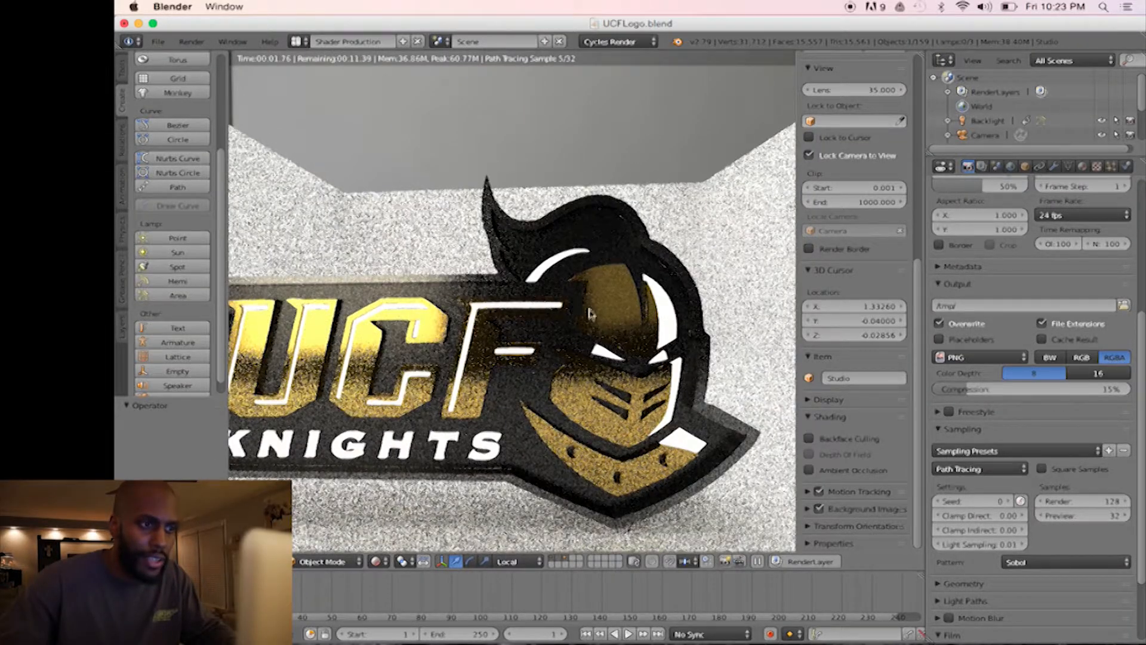
pyautogui.moveTo(555, 324); pyautogui.dragTo(567, 330, button='middle')
pyautogui.scroll(-8, 567, 330)
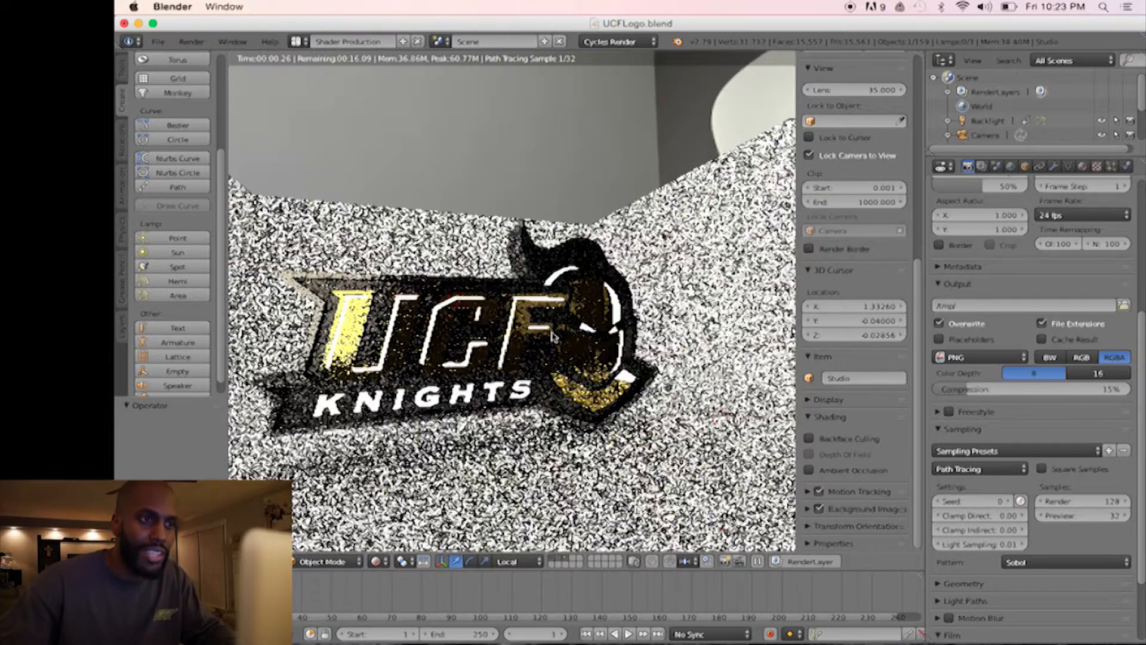
pyautogui.scroll(-8, 568, 331)
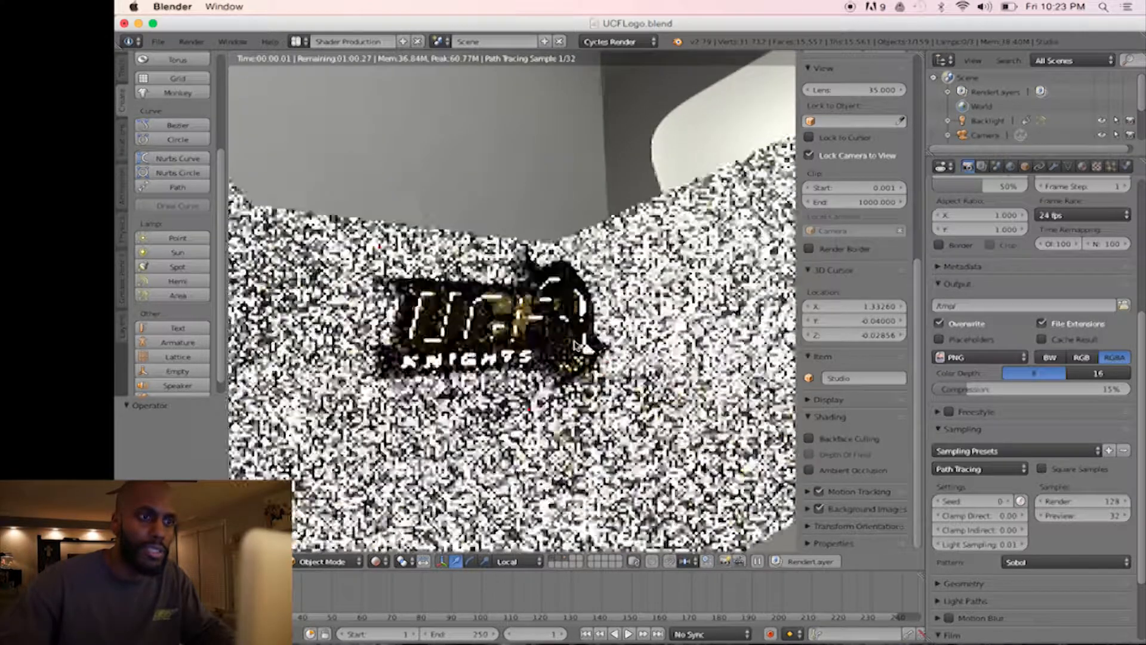
pyautogui.moveTo(575, 343); pyautogui.dragTo(499, 358, button='middle')
pyautogui.scroll(6, 499, 359)
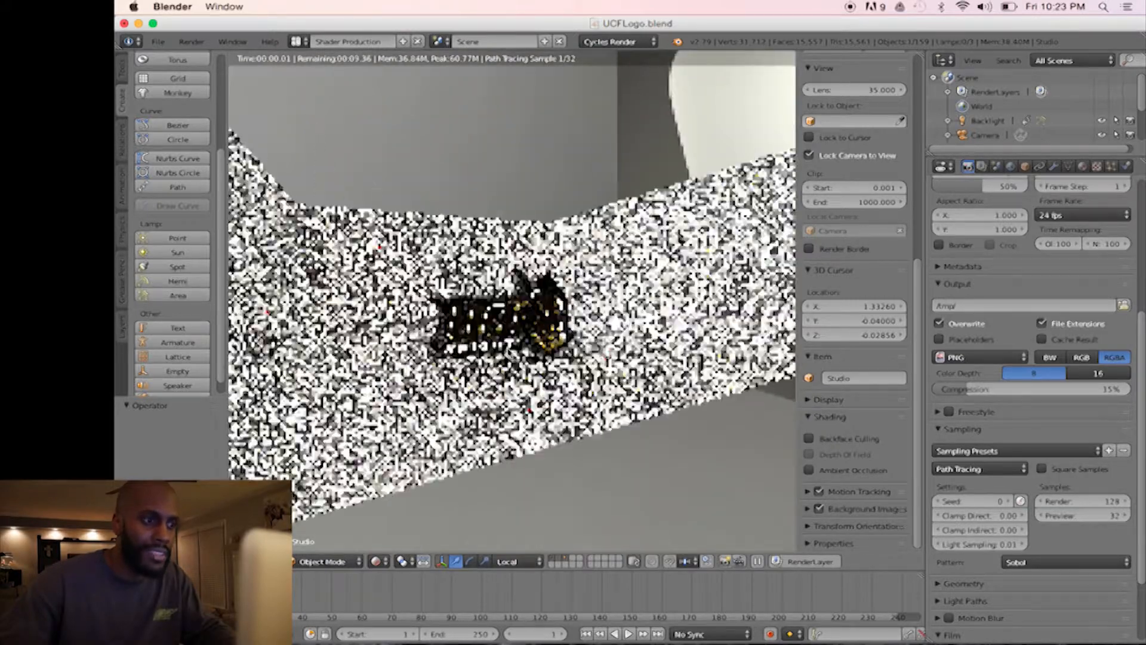
pyautogui.moveTo(509, 352); pyautogui.dragTo(531, 323, button='middle')
pyautogui.scroll(-8, 532, 323)
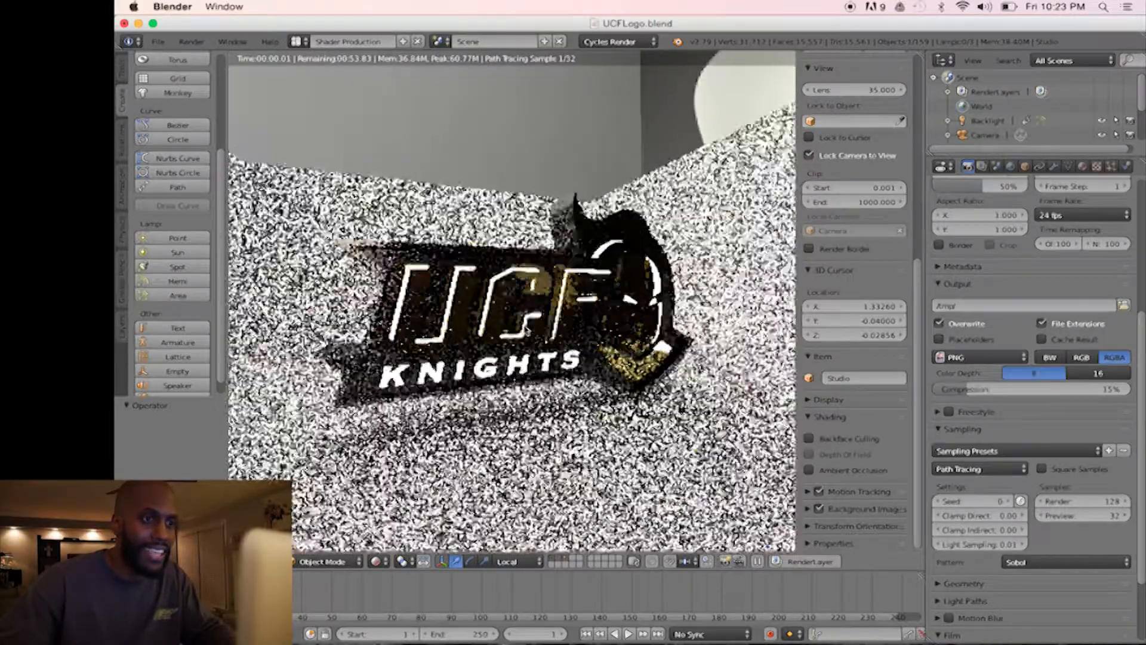
pyautogui.moveTo(531, 322); pyautogui.dragTo(585, 329, button='middle')
pyautogui.moveTo(523, 358); pyautogui.dragTo(508, 358, button='middle')
pyautogui.rightClick(616, 318)
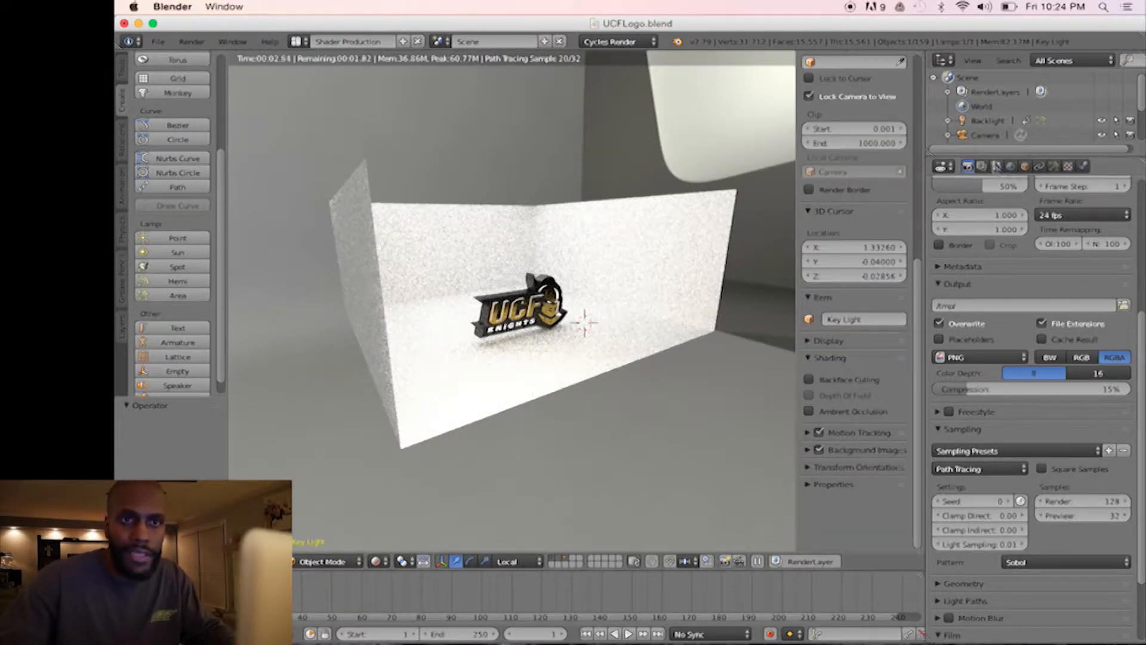
pyautogui.scroll(-2, 1113, 111)
pyautogui.scroll(-2, 1113, 110)
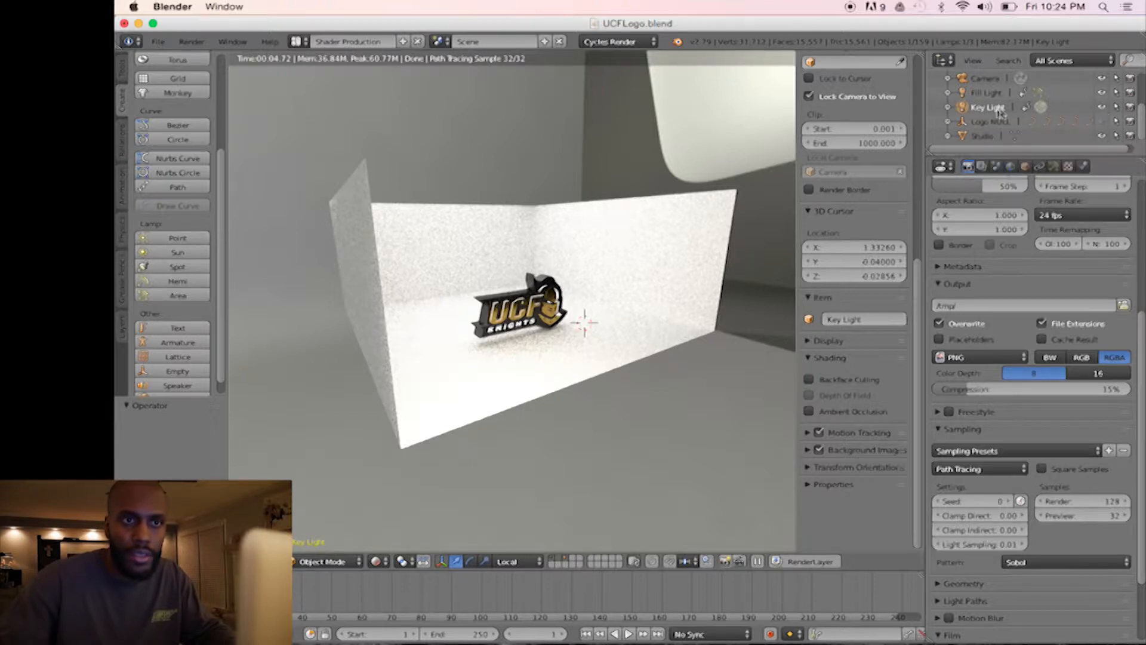
pyautogui.click(948, 107)
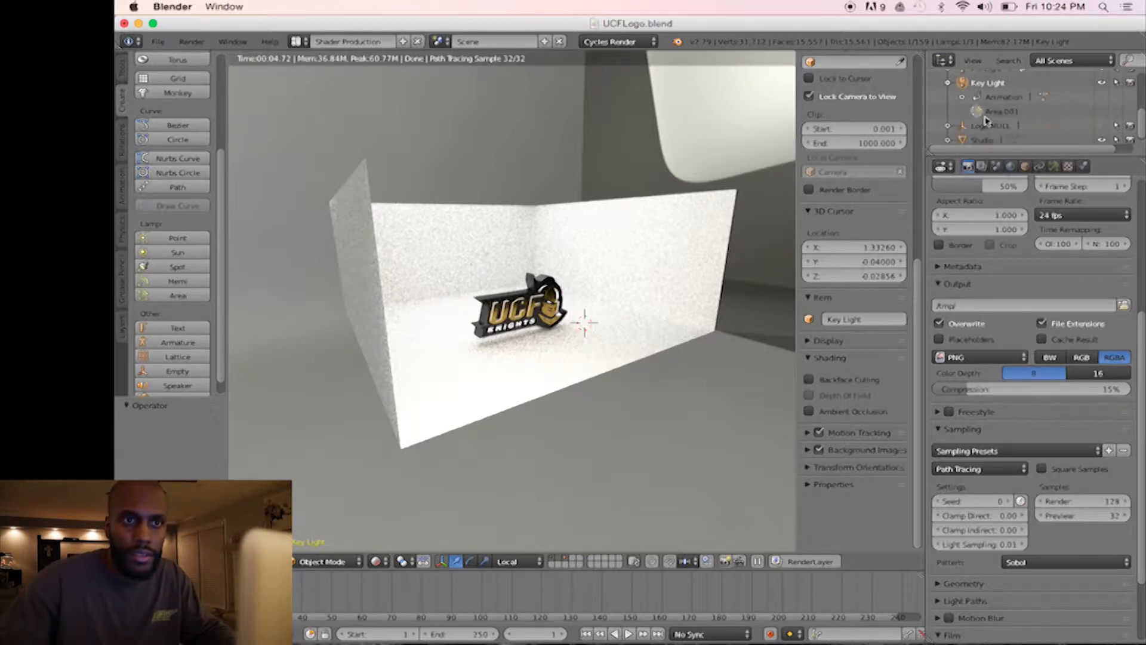
pyautogui.scroll(-2, 987, 121)
pyautogui.scroll(2, 987, 122)
pyautogui.click(948, 107)
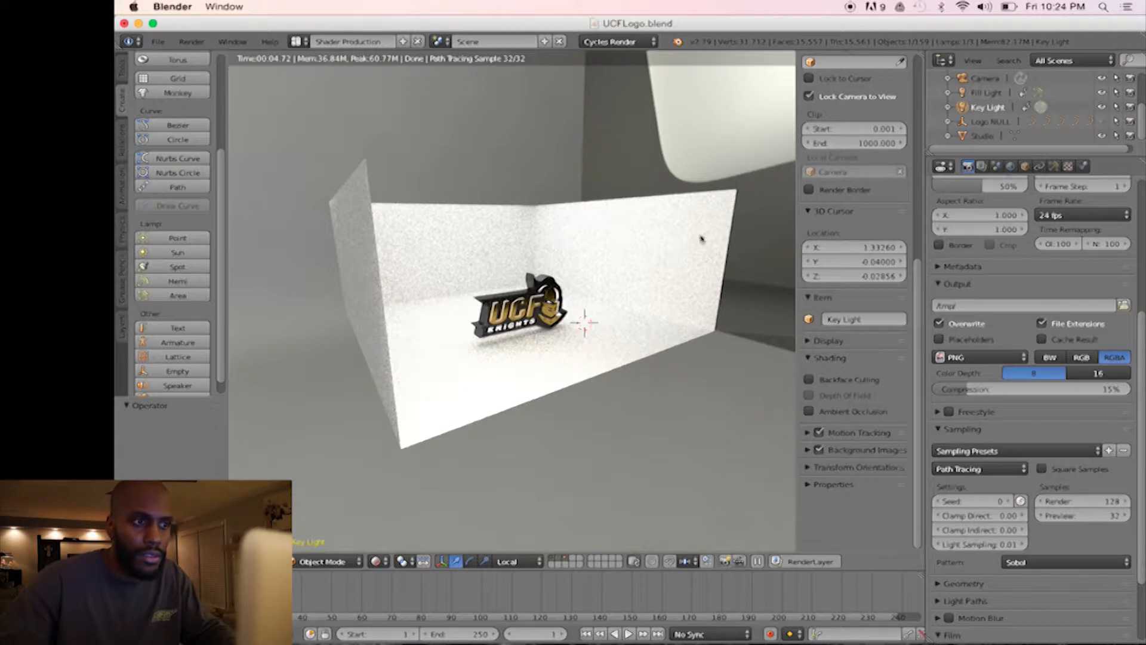
# - Select the Studio object, hide it in the viewport and exclude it from rendering
pyautogui.rightClick(692, 241)
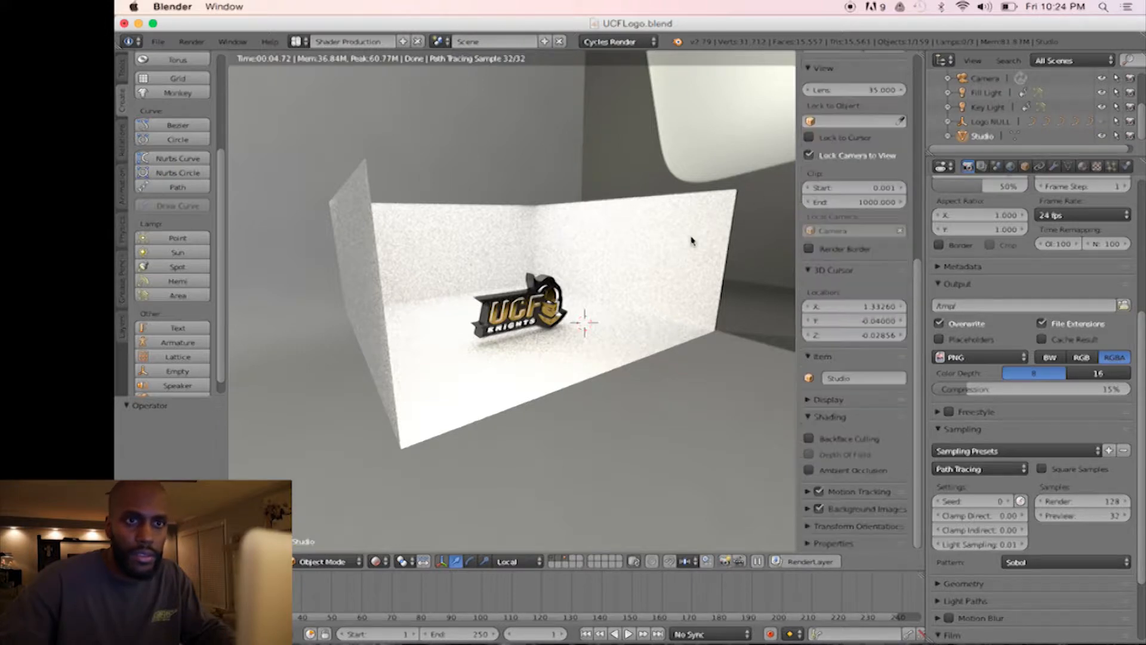
pyautogui.click(1104, 136)
pyautogui.click(1131, 137)
# - Examine the logo's reflections up close from the front and the side, and check the available render engines
pyautogui.moveTo(537, 201); pyautogui.dragTo(600, 224, button='middle')
pyautogui.scroll(4, 579, 232)
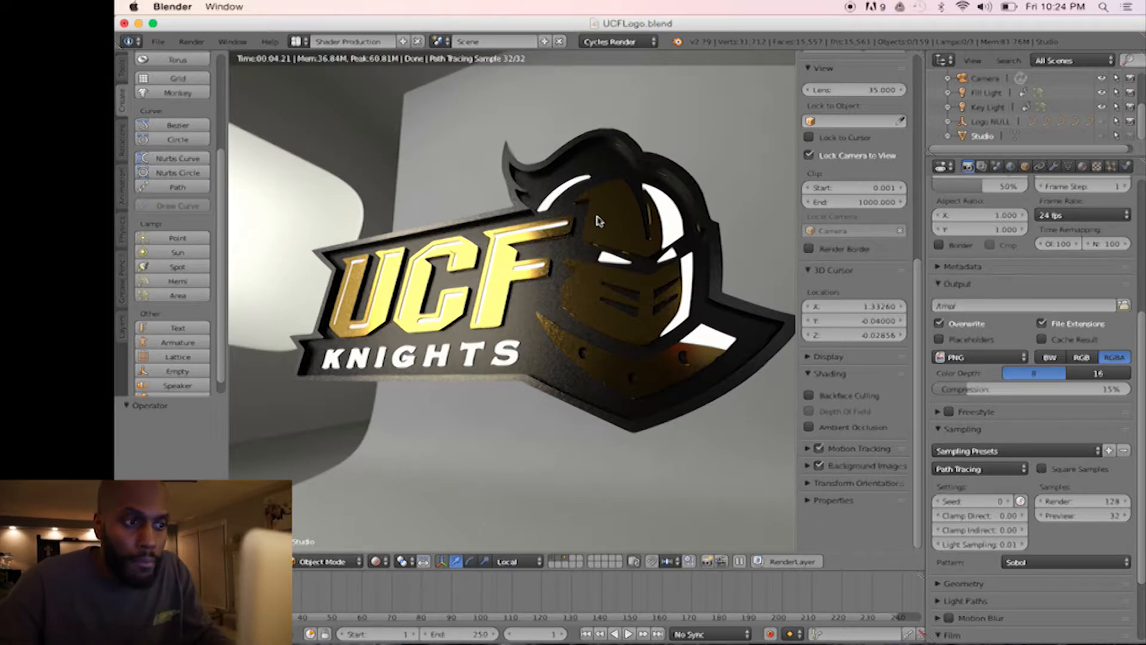
pyautogui.moveTo(668, 246); pyautogui.dragTo(642, 248, button='middle')
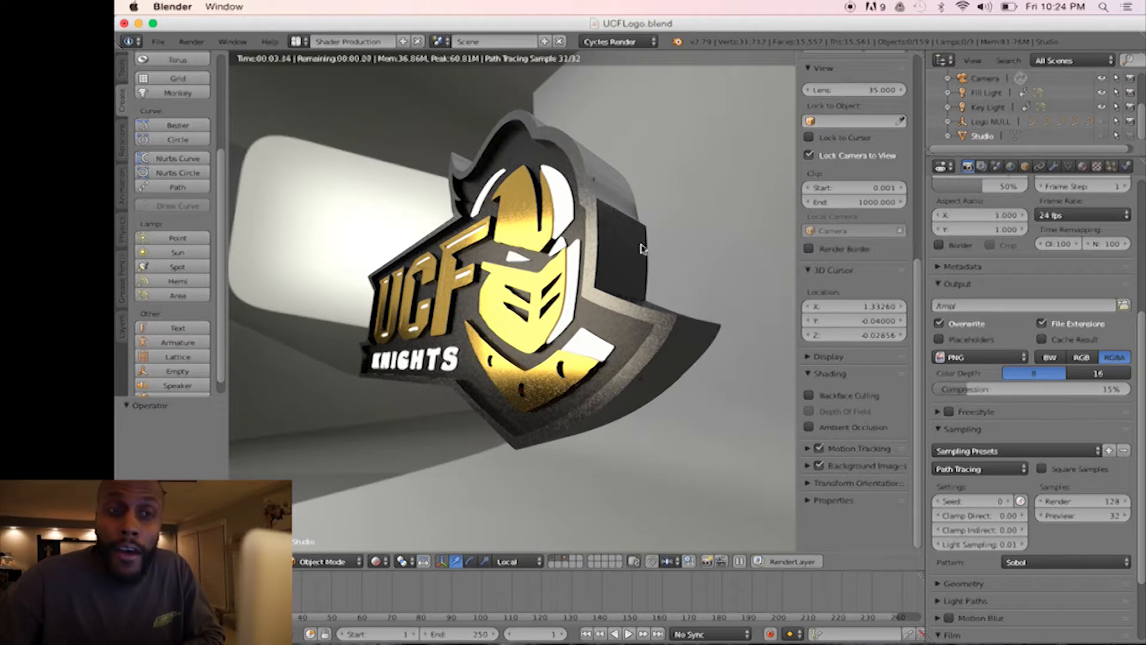
pyautogui.click(644, 42)
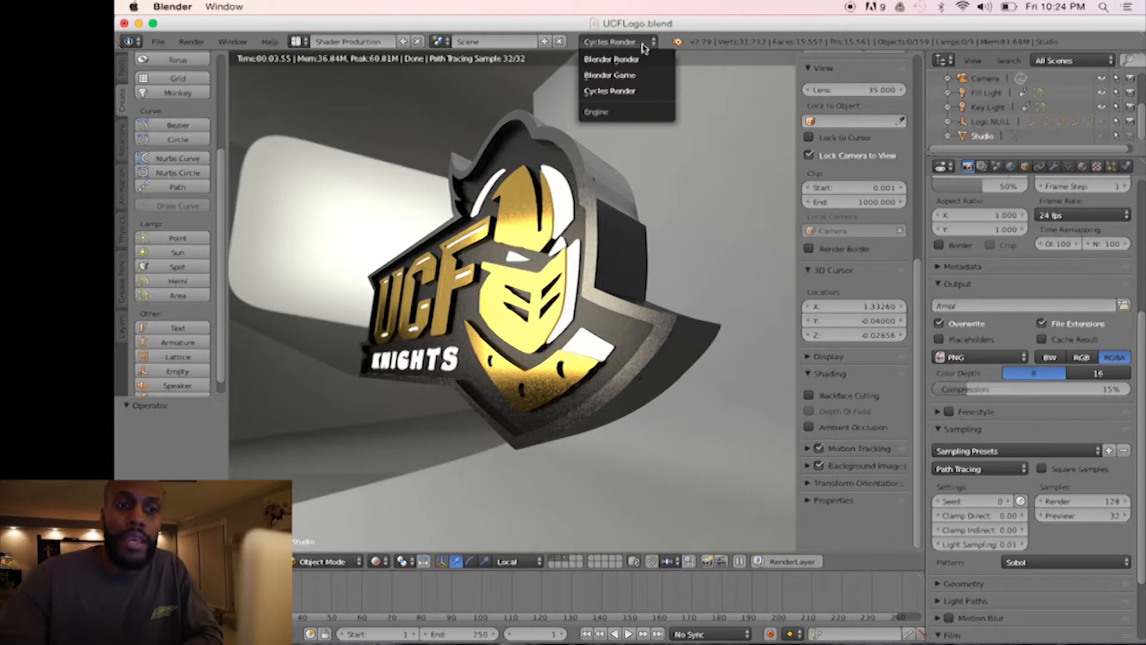
pyautogui.click(643, 45)
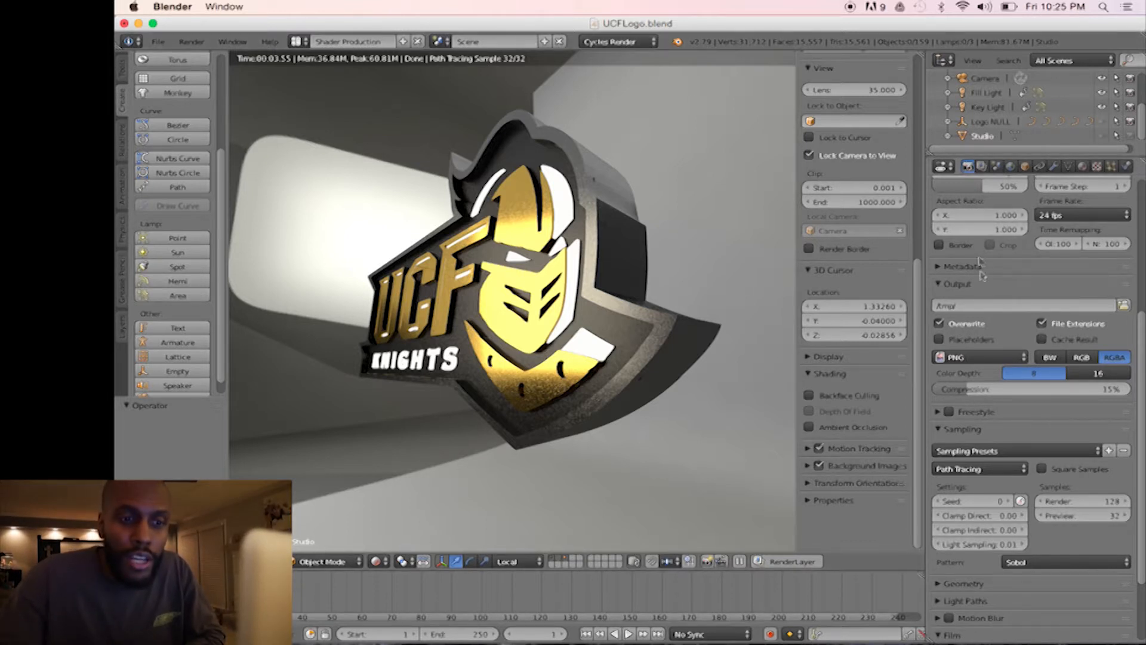
# - Select the black block on the side of the knight's helmet and display its material settings
pyautogui.click(1083, 168)
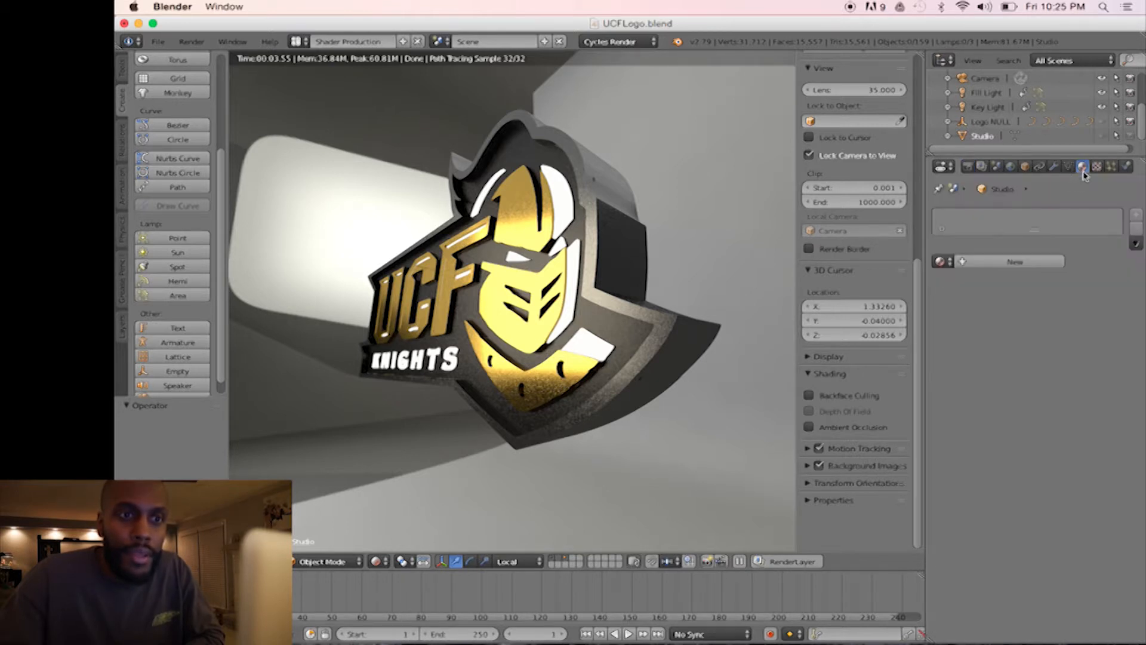
pyautogui.rightClick(612, 260)
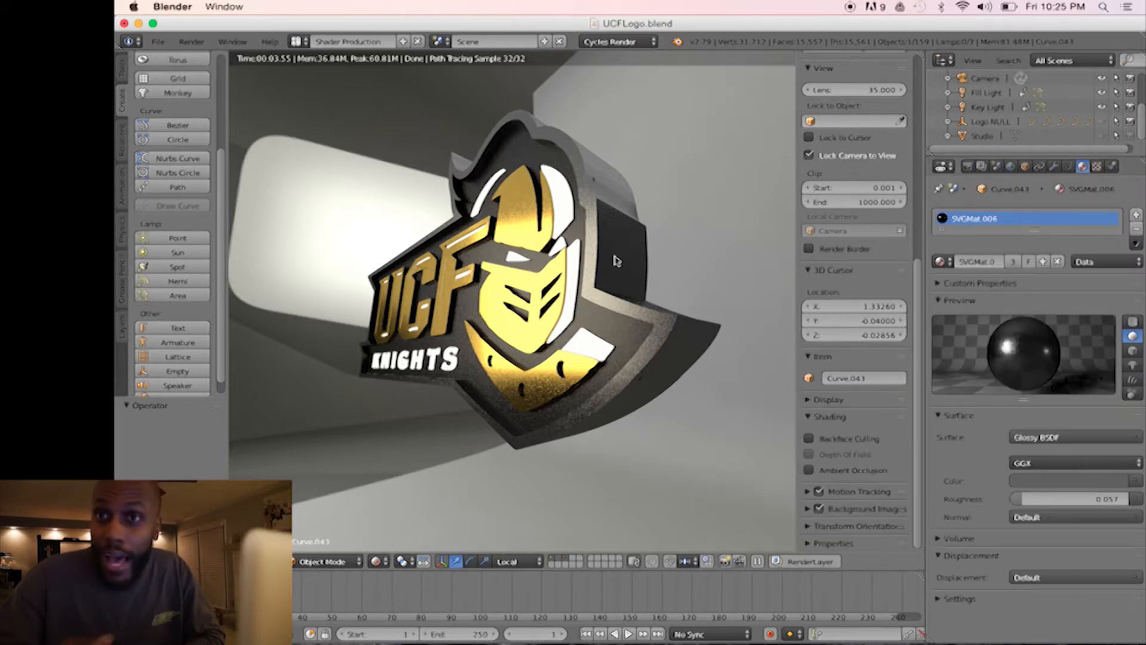